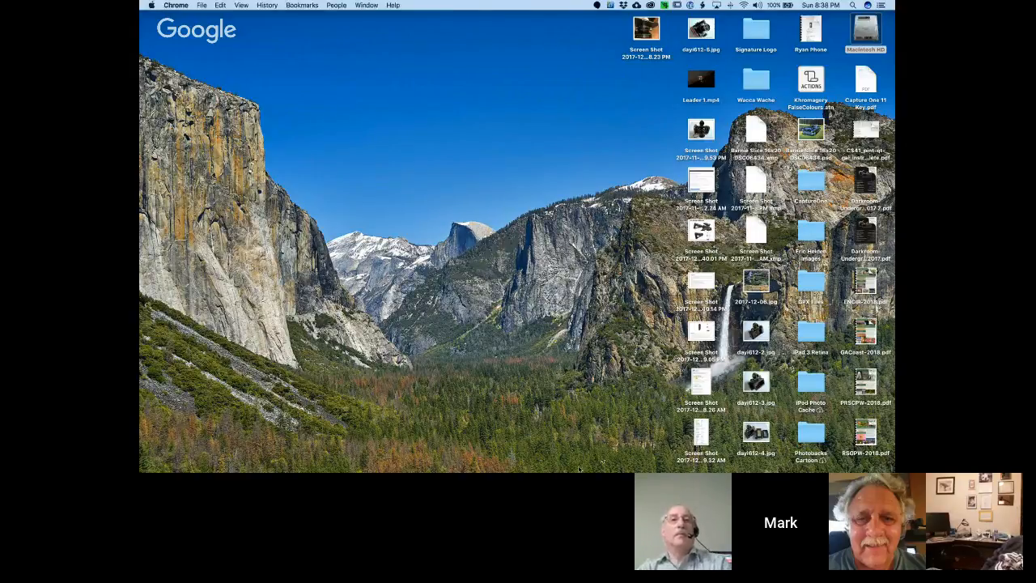
Switch to Capture One 11 and look through the thumbnails of the scanned black-and-white film images
mouse_move(615, 463)
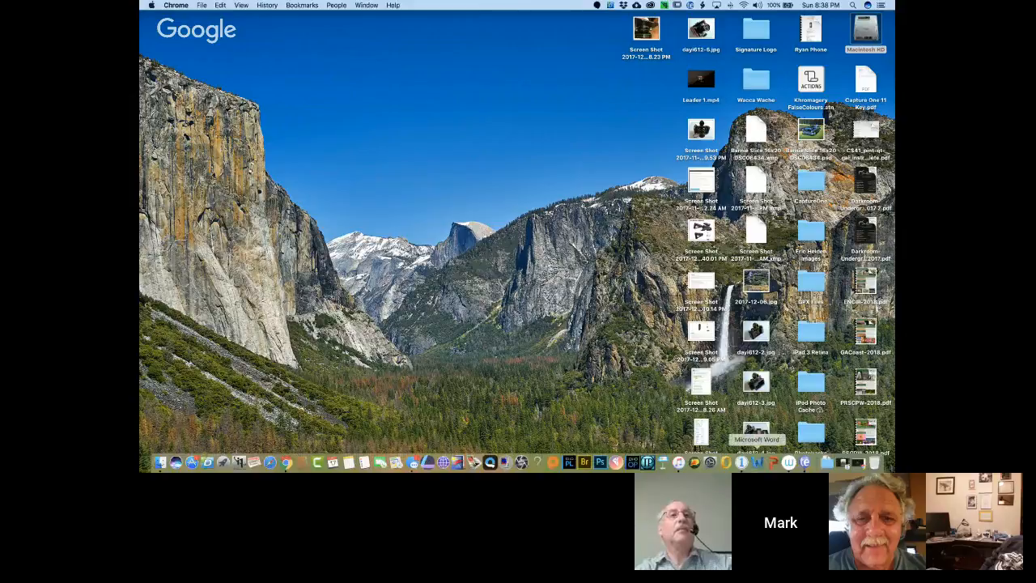
click(741, 462)
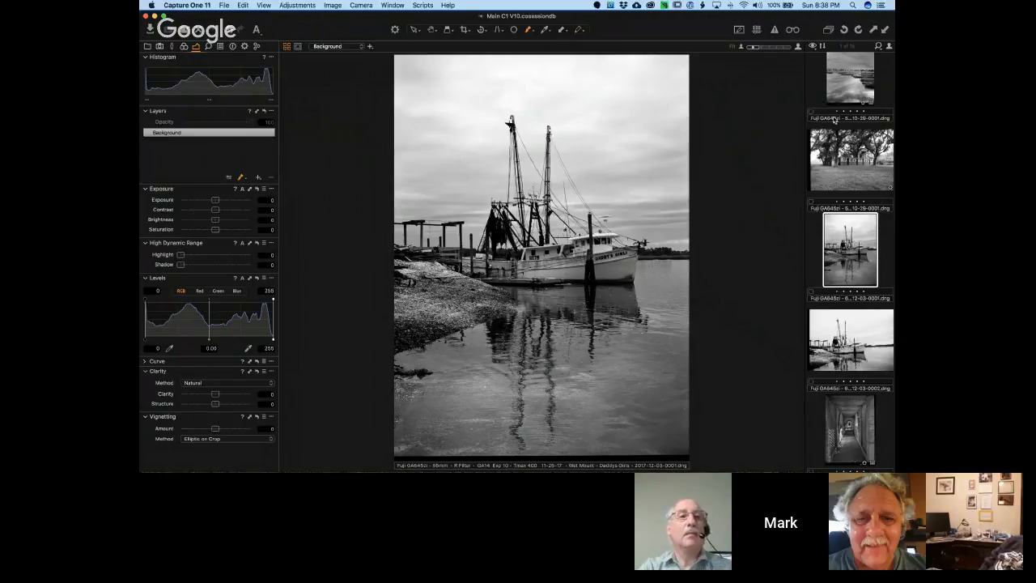
scroll(834, 121, down, 4)
scroll(842, 125, up, 10)
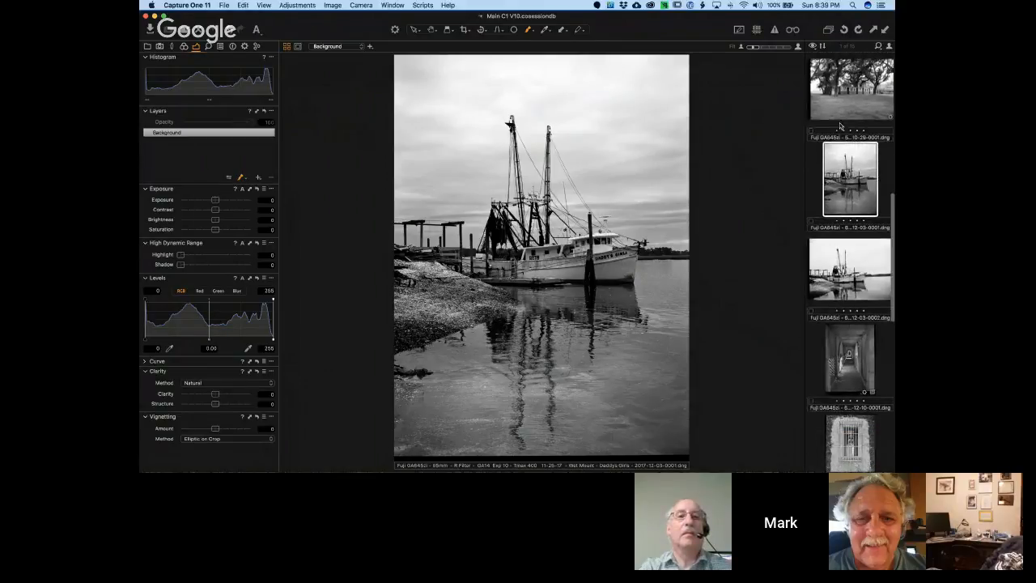
scroll(852, 123, down, 8)
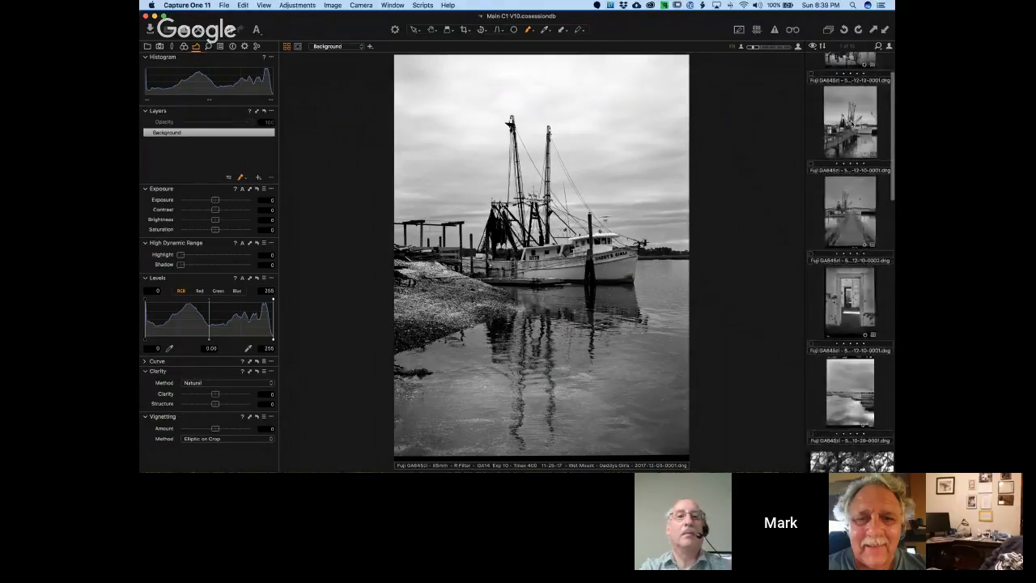
scroll(852, 127, down, 8)
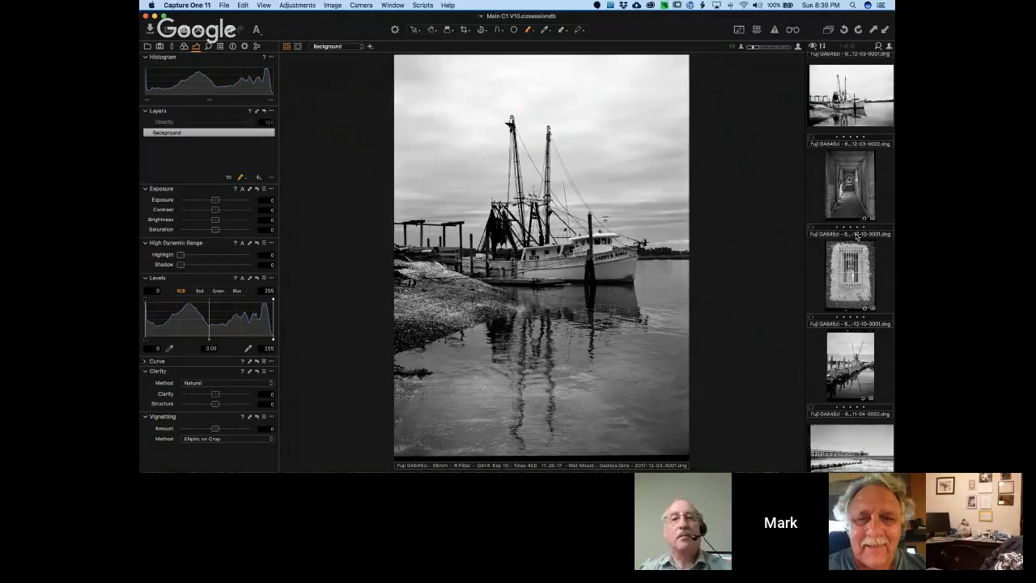
View the barred window scan and the horizontal shrimp boat scan, and return to the vertical shrimp boat scan
click(834, 275)
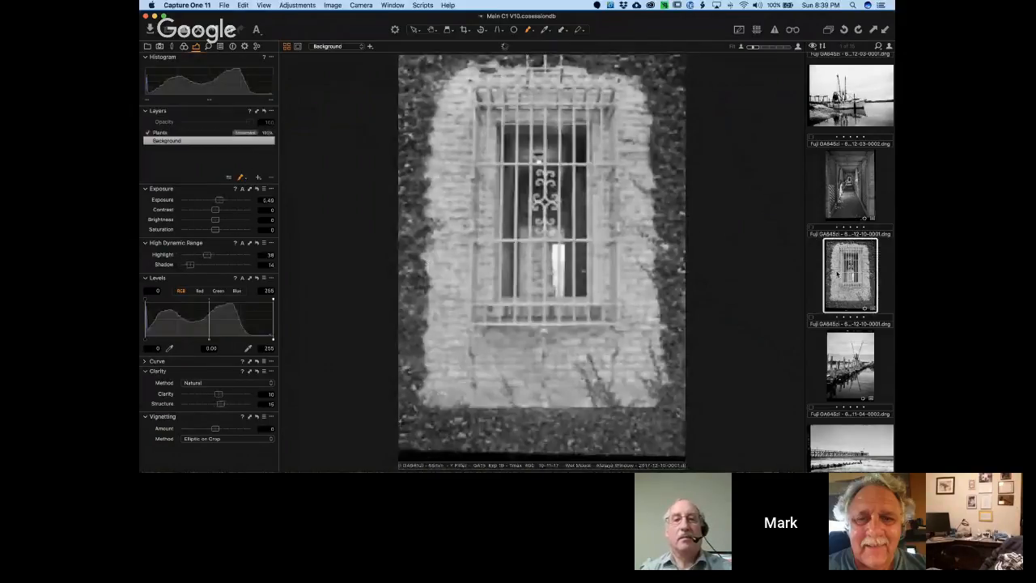
click(837, 212)
click(858, 113)
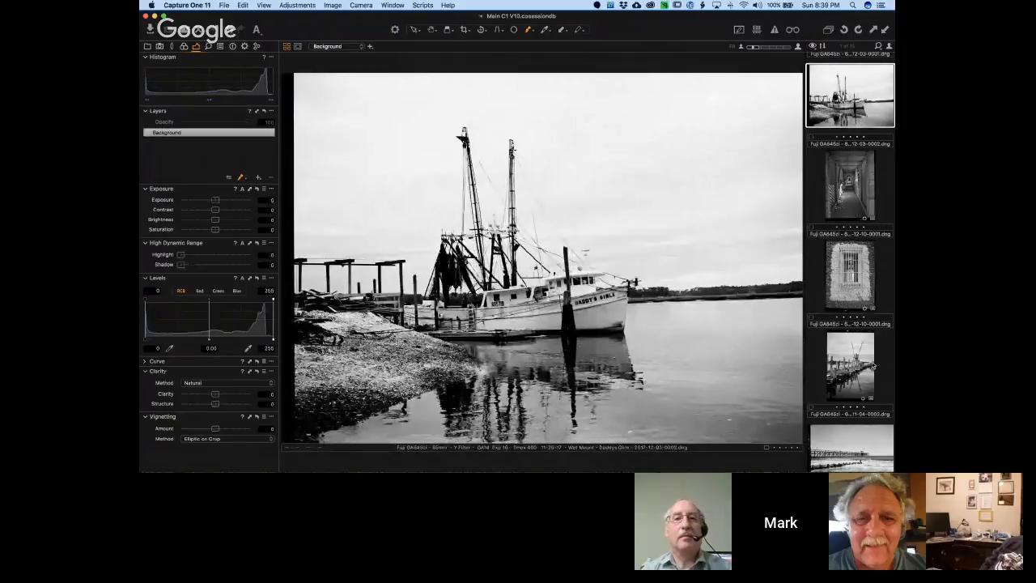
scroll(871, 364, down, 1)
scroll(871, 364, down, 5)
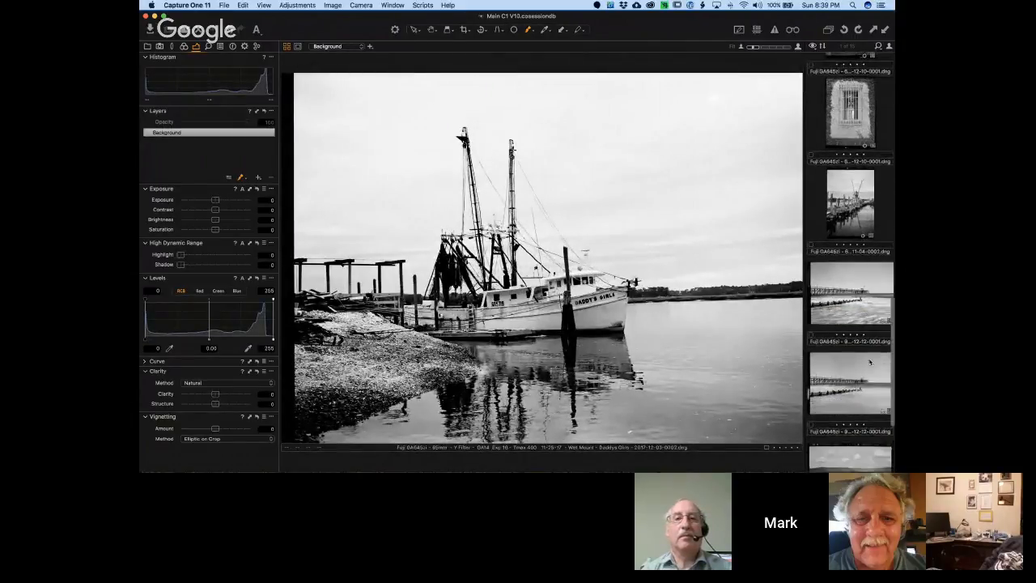
scroll(868, 370, up, 10)
scroll(868, 371, up, 5)
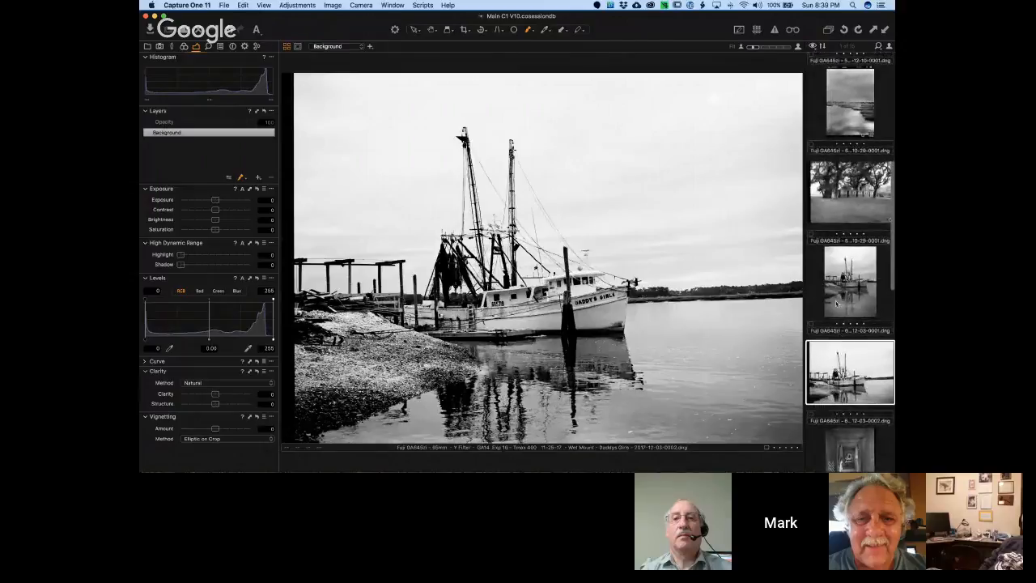
click(837, 264)
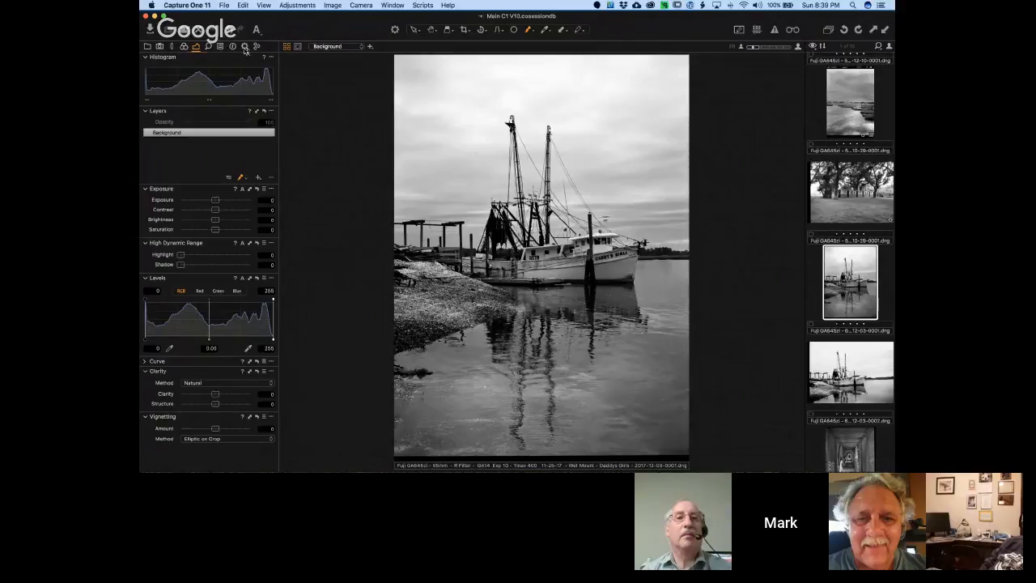
Show the session library's Raw Image Library capture folders under Pictures and widen the tool area for easier reading
click(148, 46)
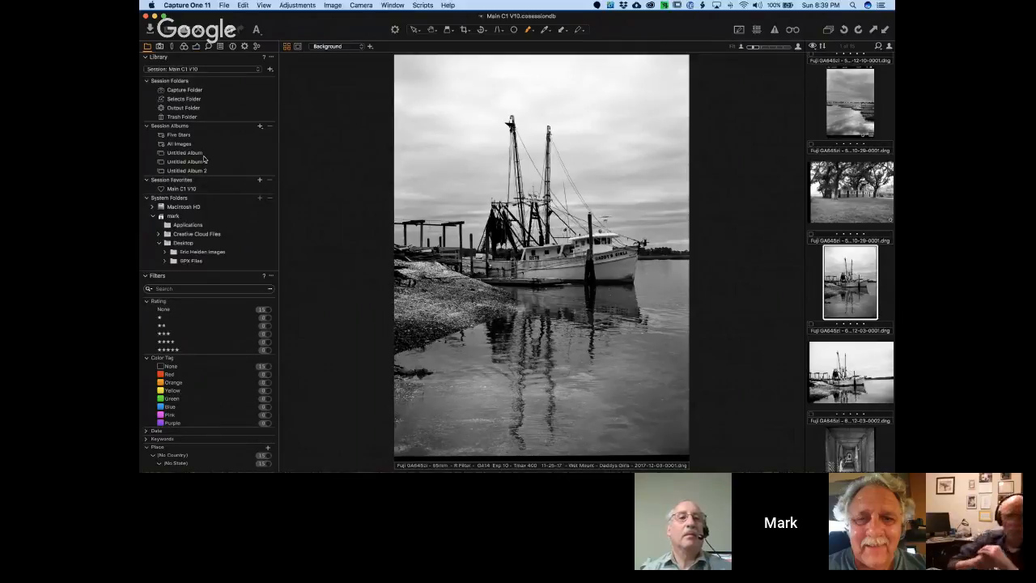
scroll(204, 159, down, 5)
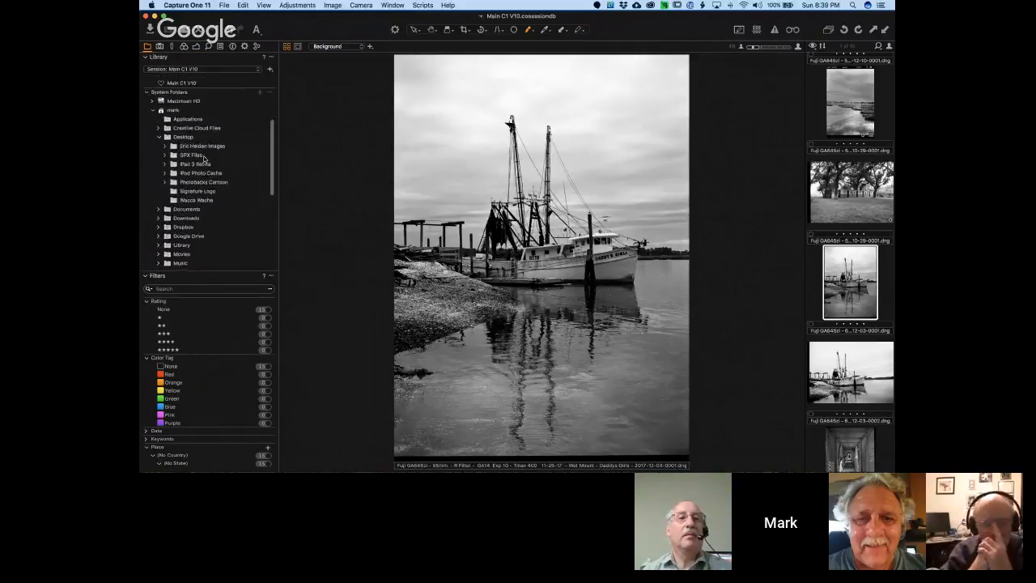
scroll(204, 158, down, 8)
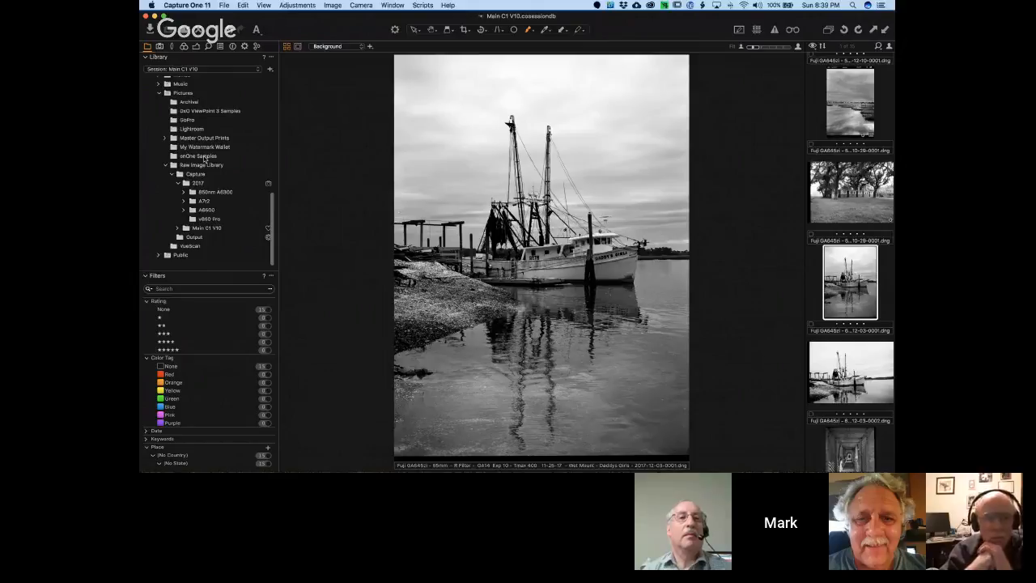
scroll(204, 159, up, 1)
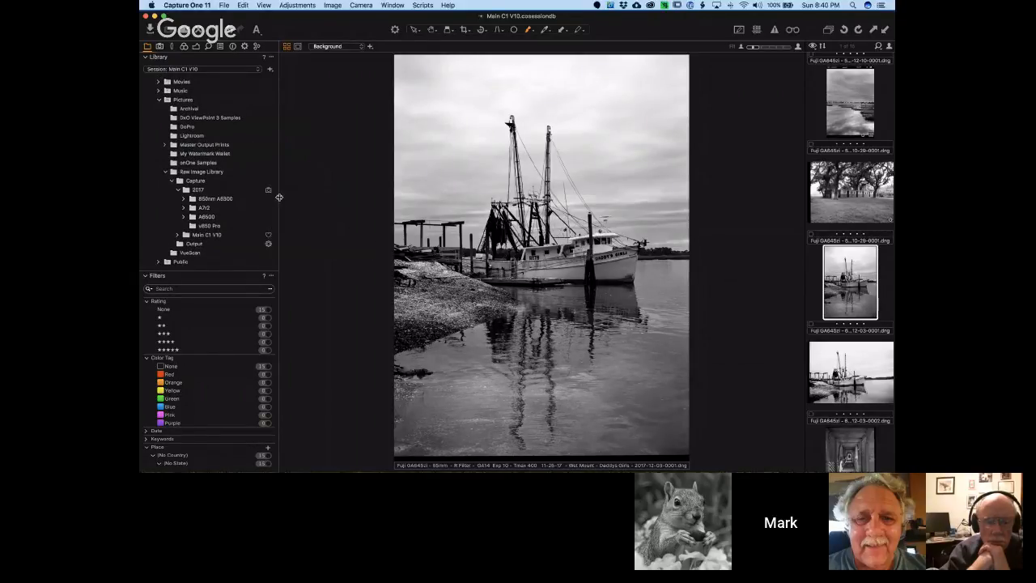
drag(279, 196, 317, 195)
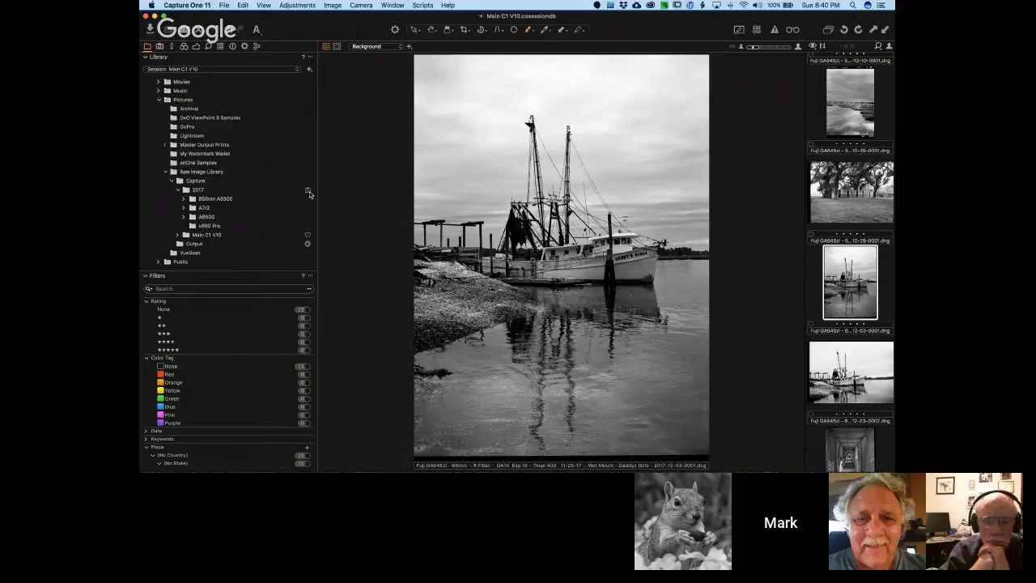
mouse_move(310, 194)
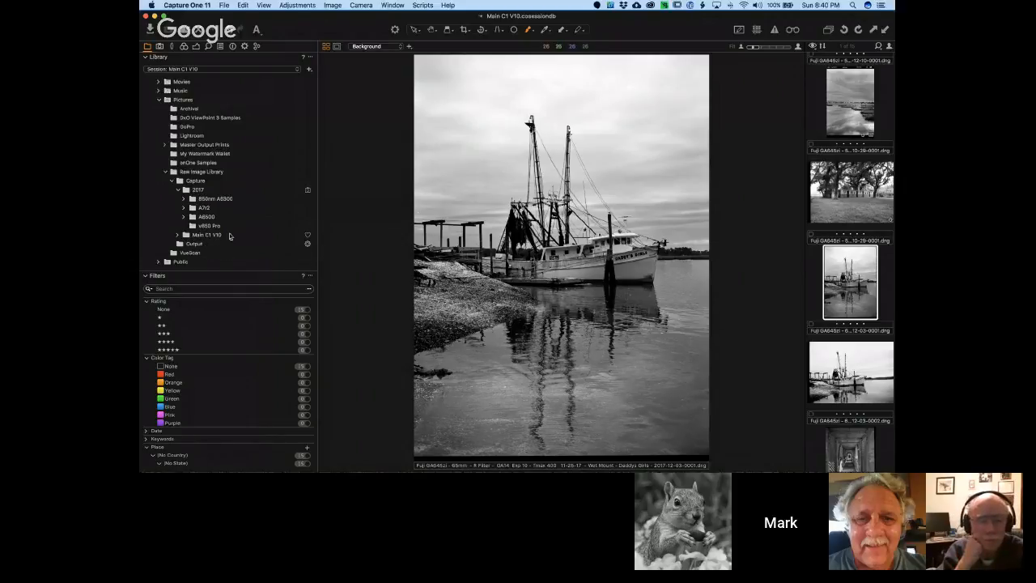
Browse the 2017 camera folders, viewing Aug under A7r2, Aug under A6500, and Aug and Nov under 850nm A6300
click(204, 208)
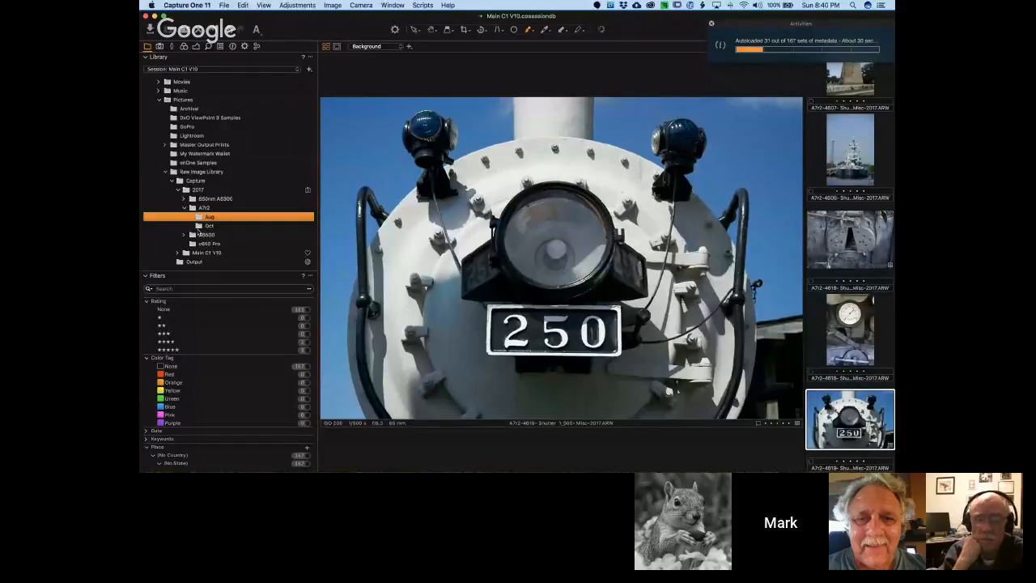
click(185, 235)
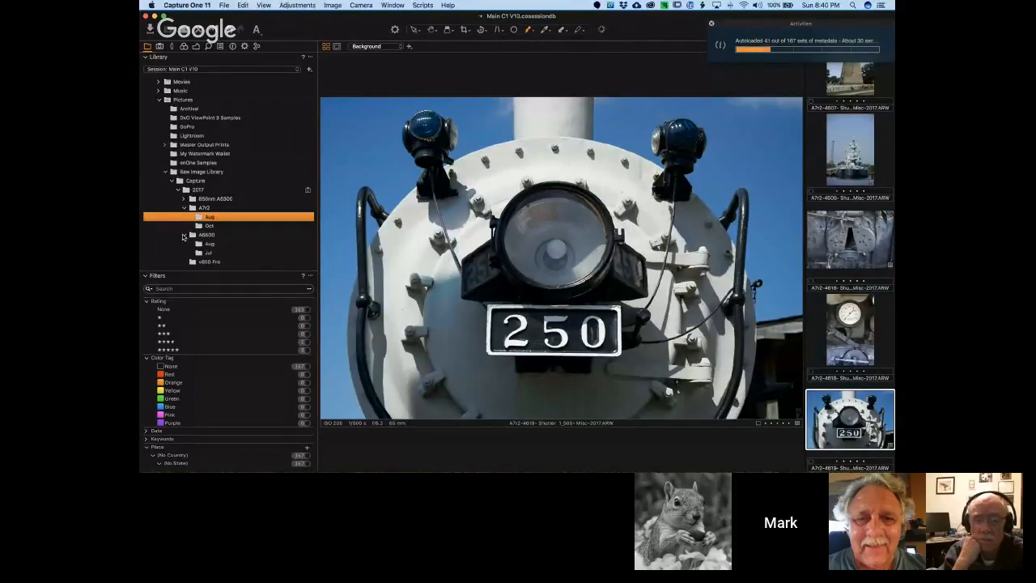
click(211, 243)
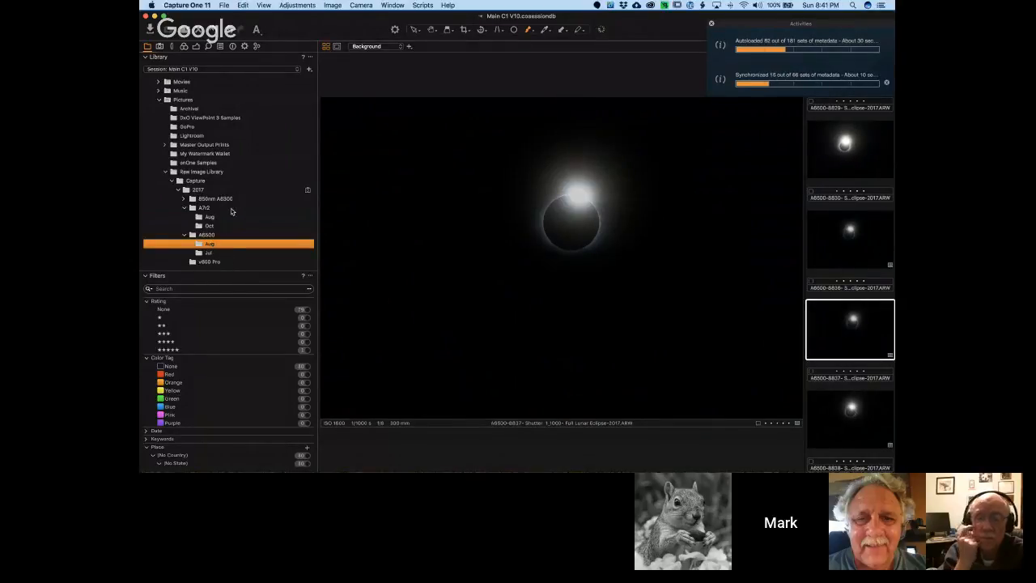
click(185, 199)
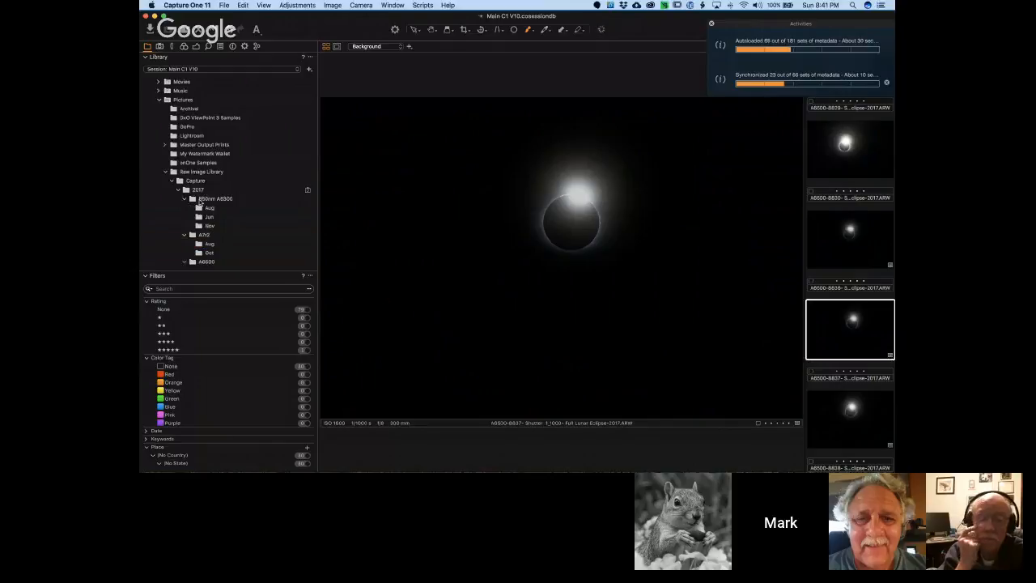
click(210, 209)
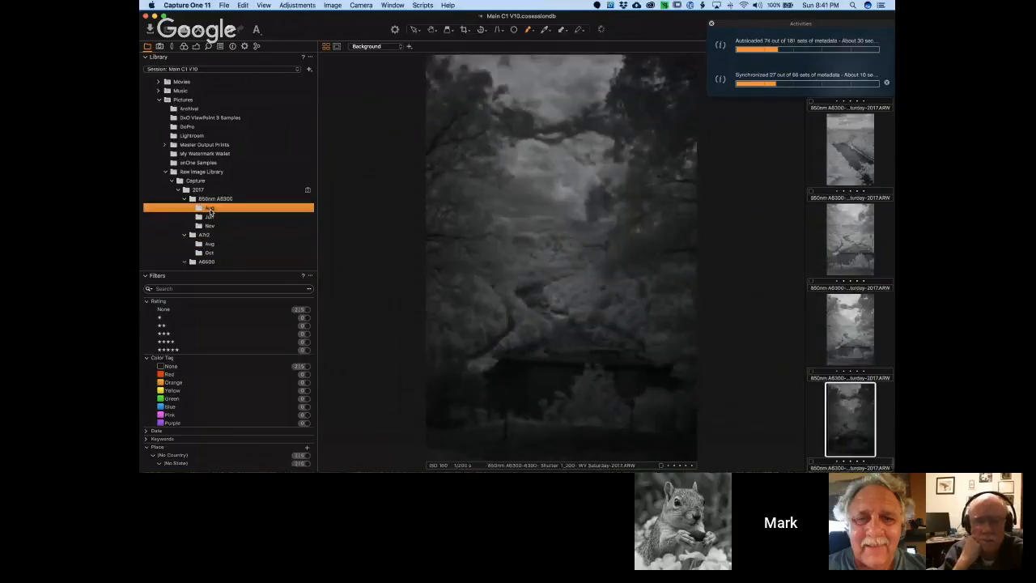
click(209, 227)
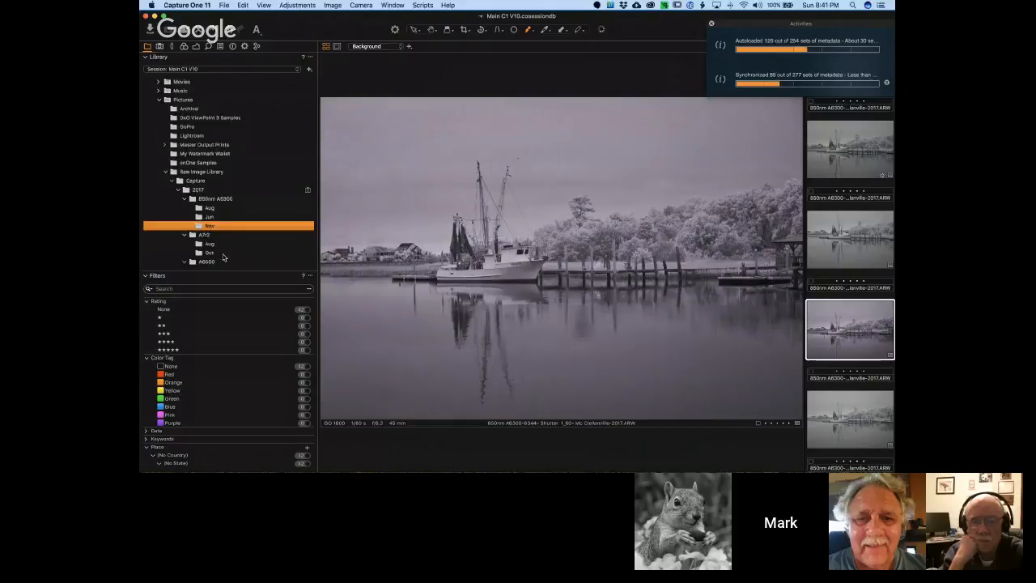
Open the v850 Pro scans folder and examine the capture and lens correction settings for the shrimp boat scan
scroll(232, 236, down, 3)
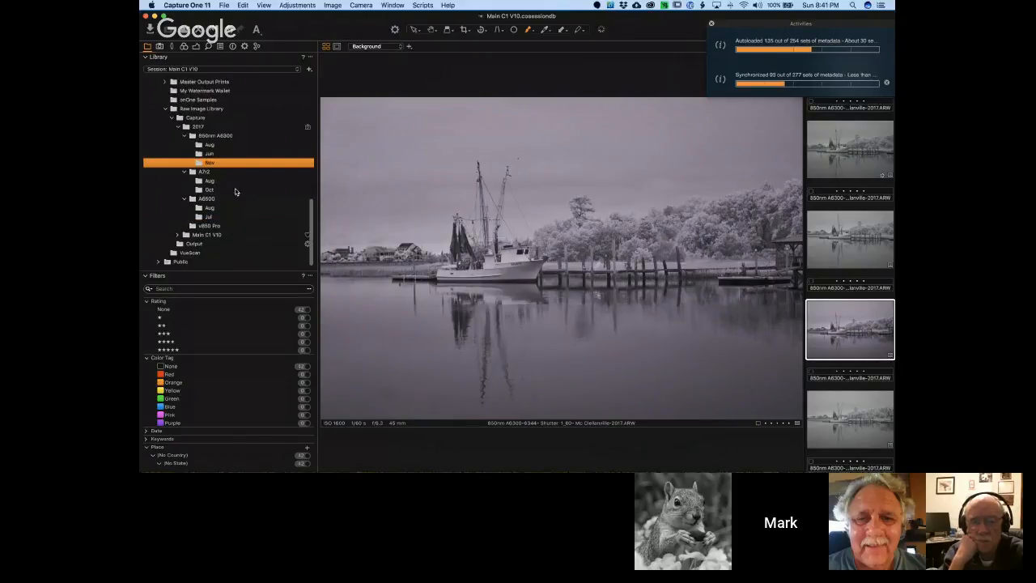
click(207, 227)
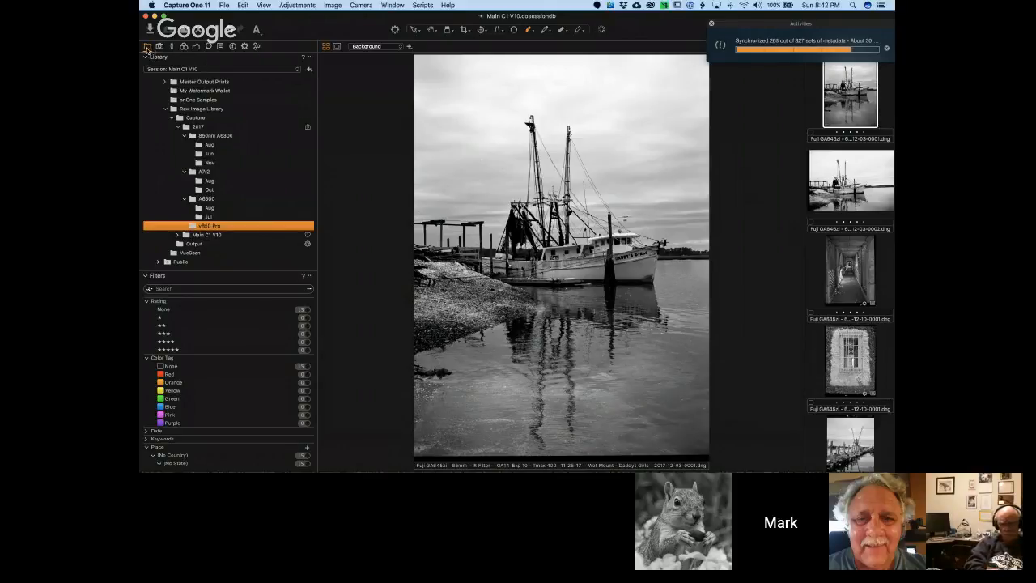
click(160, 46)
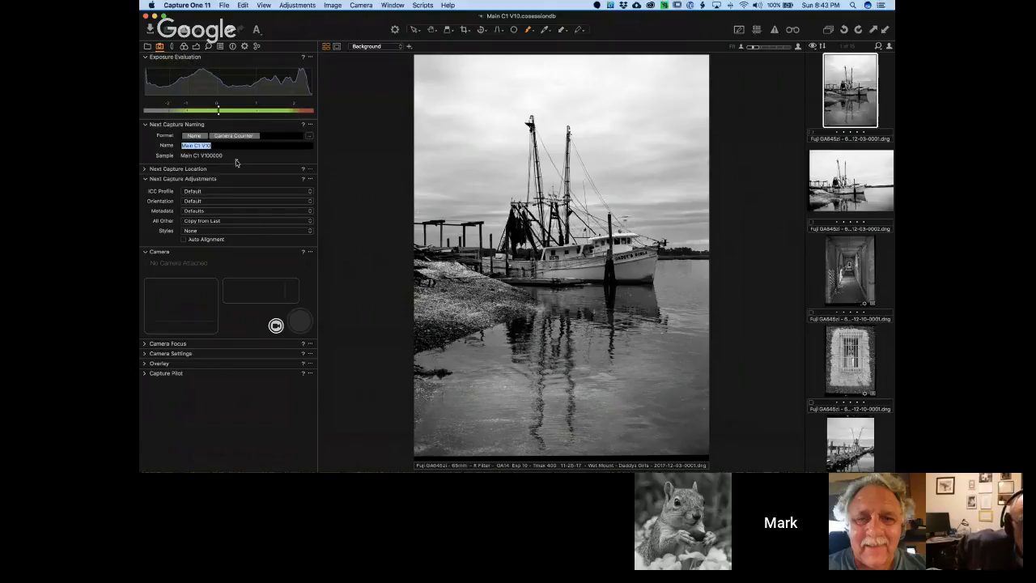
click(171, 47)
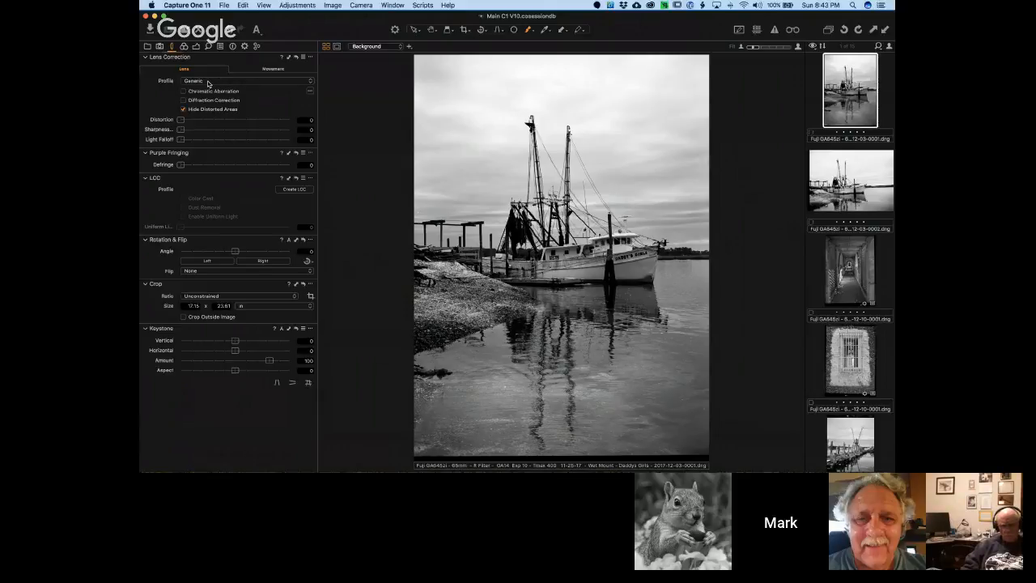
Open the Aug folder under A7r2 and set the locomotive photo's purple fringing Defringe amount to 9
click(148, 47)
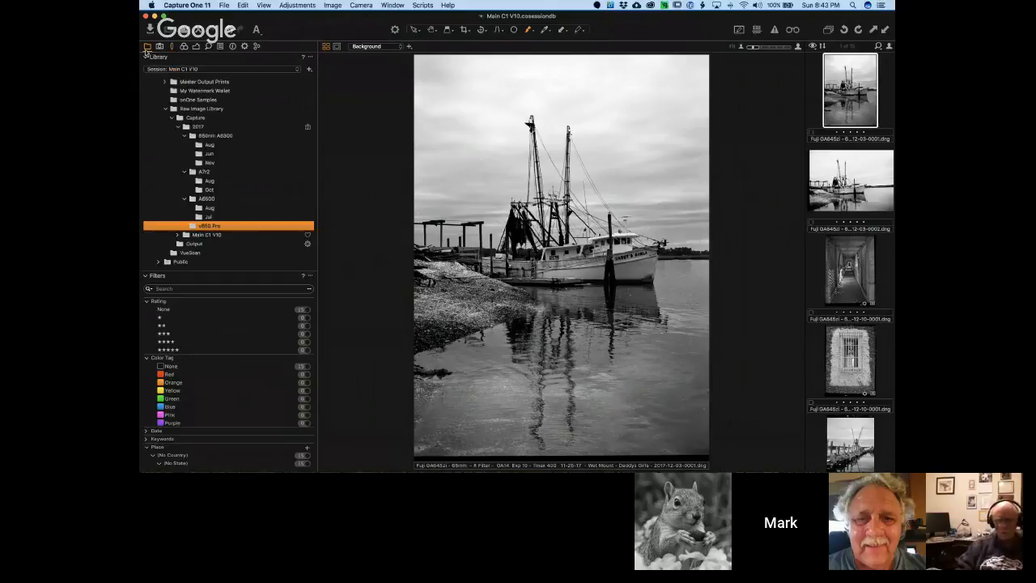
click(212, 182)
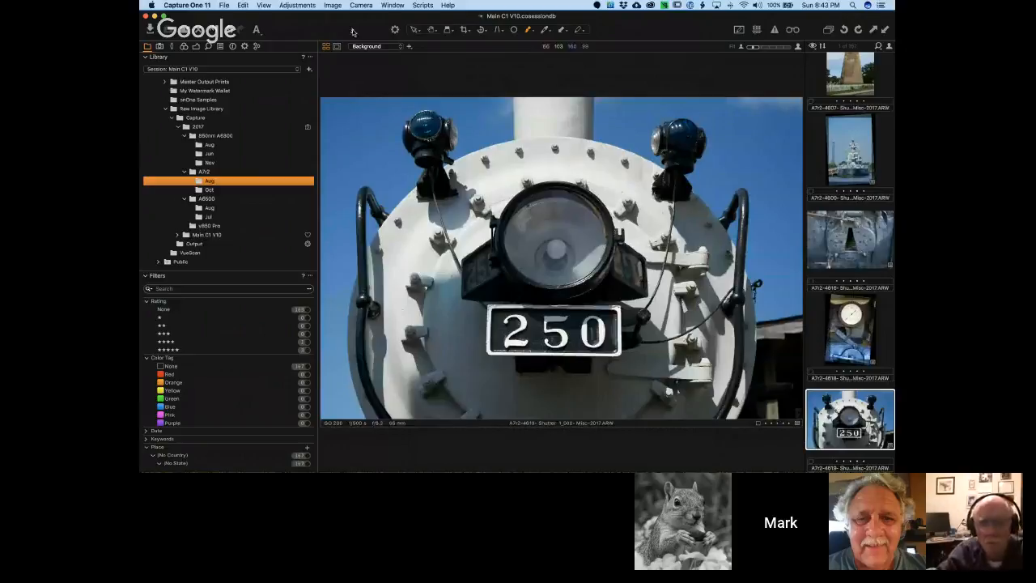
click(172, 47)
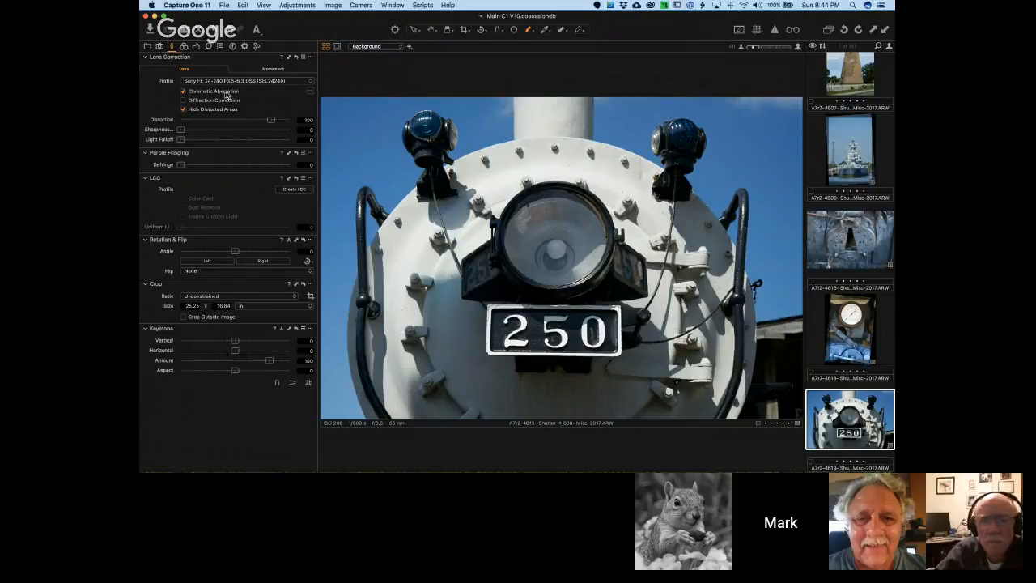
click(183, 109)
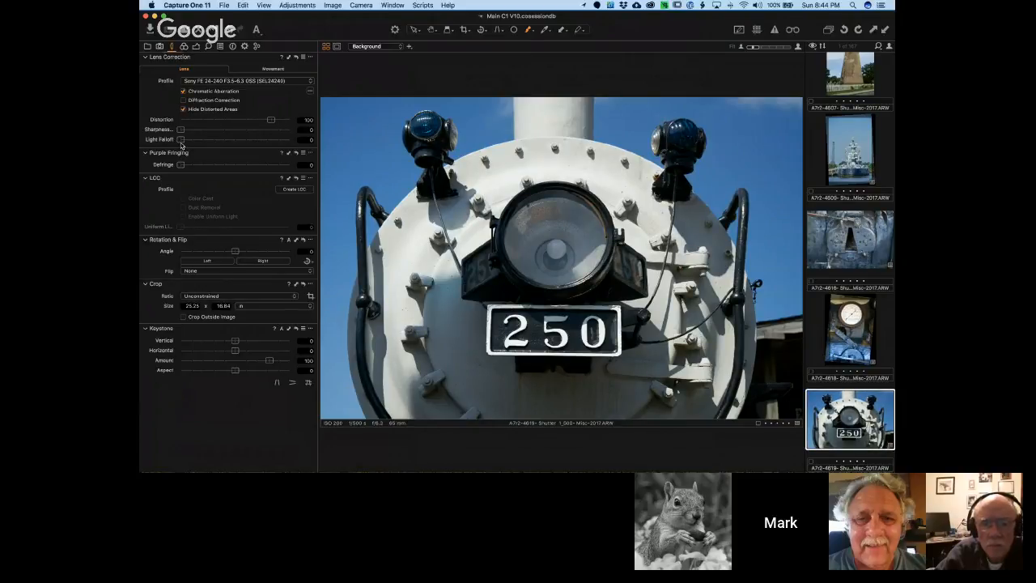
drag(183, 165, 200, 166)
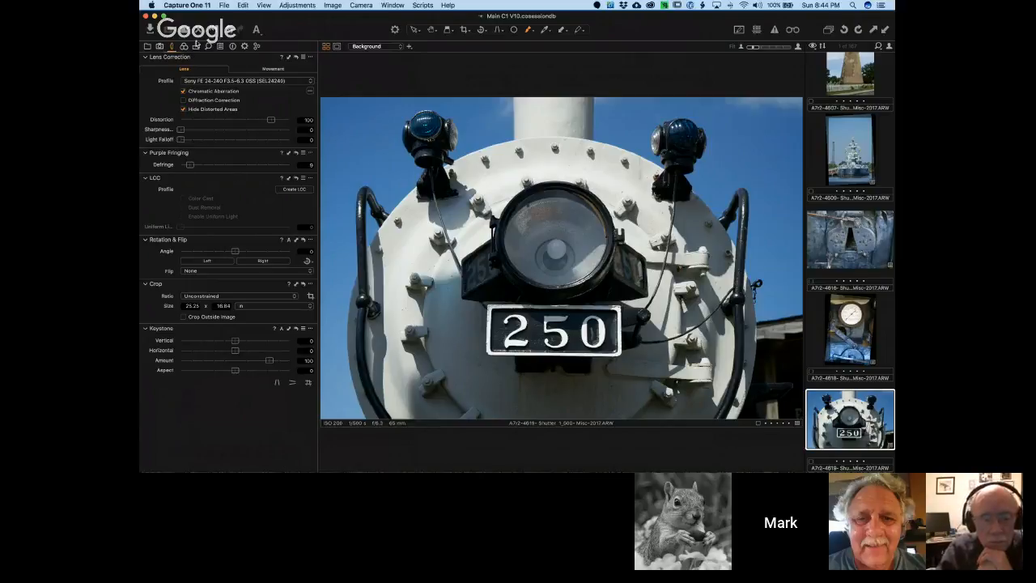
Examine the color, lens correction and exposure adjustment tools for the locomotive photo
click(184, 46)
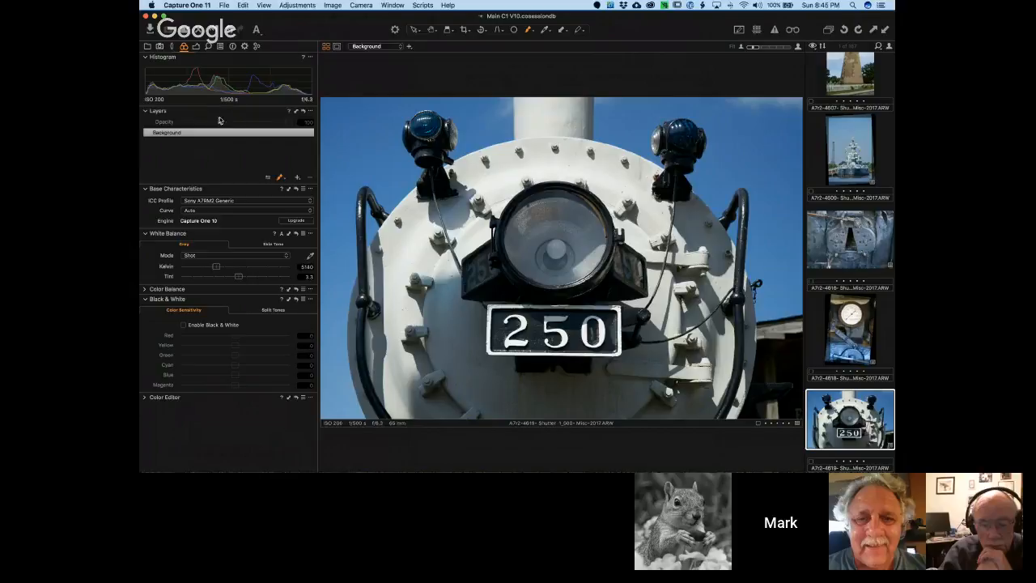
click(172, 47)
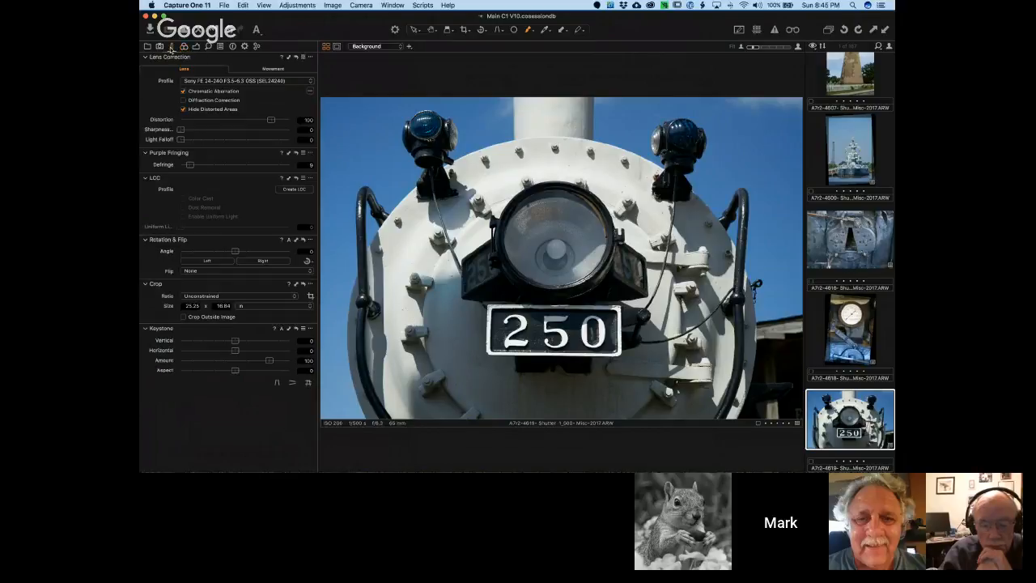
click(184, 47)
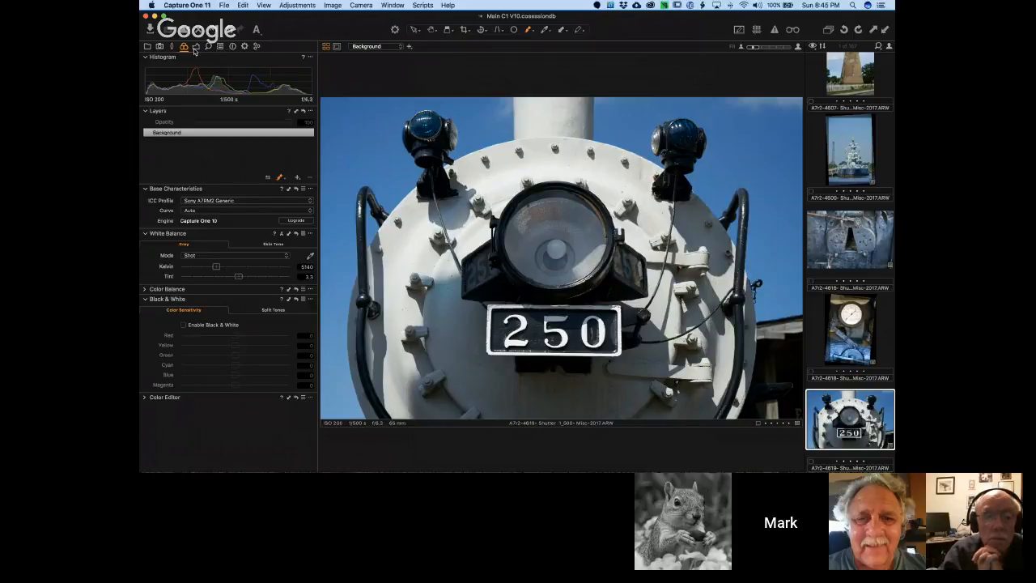
click(195, 47)
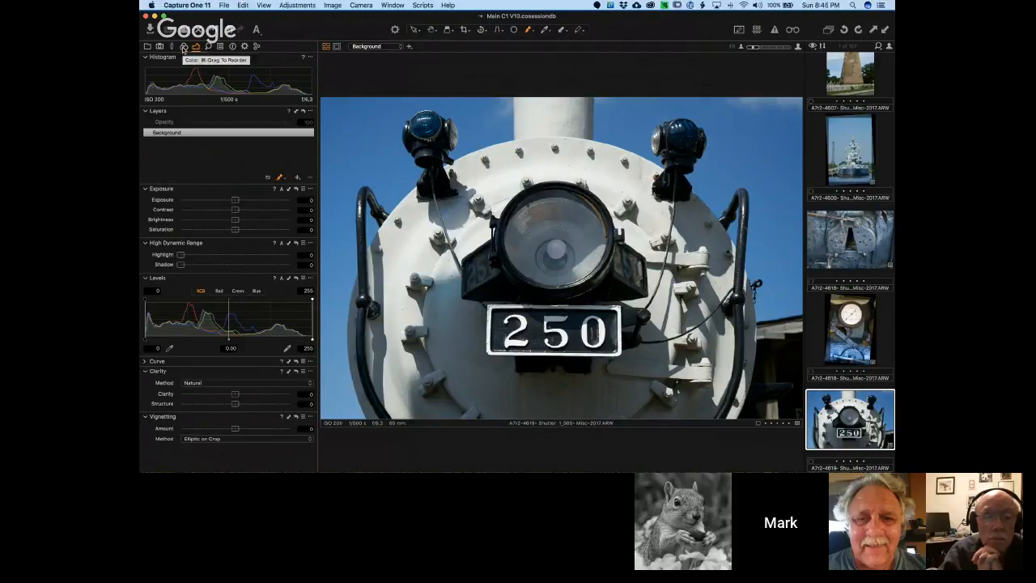
Examine the white balance, Color Balance, Black & White and Color Editor tools for the locomotive photo
click(184, 47)
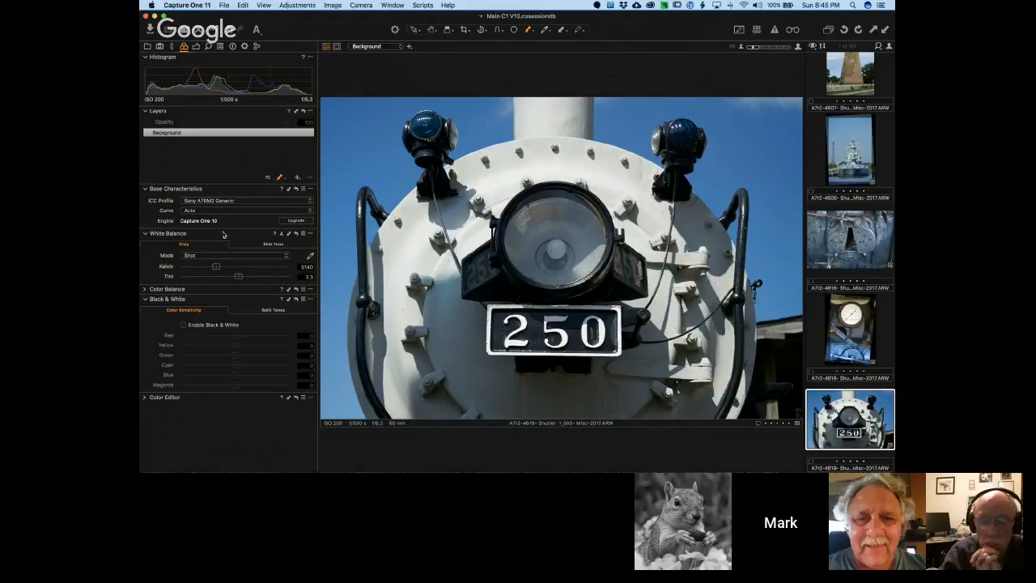
click(145, 289)
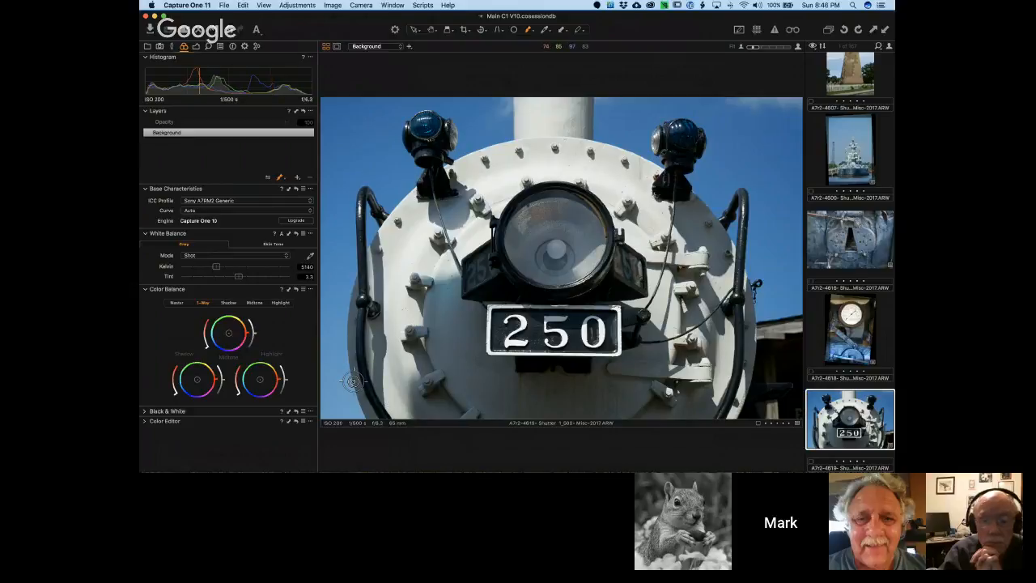
click(145, 411)
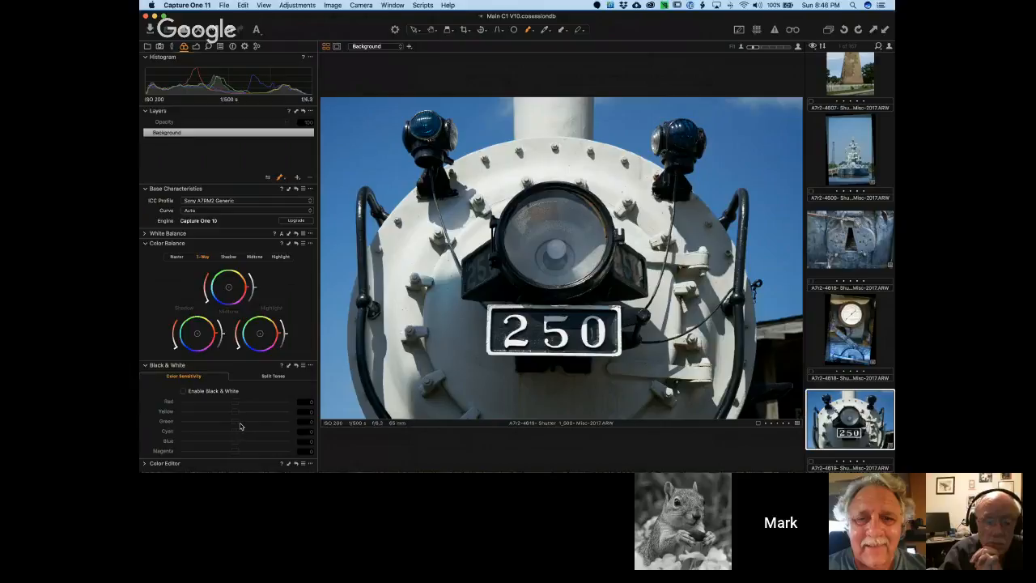
click(274, 376)
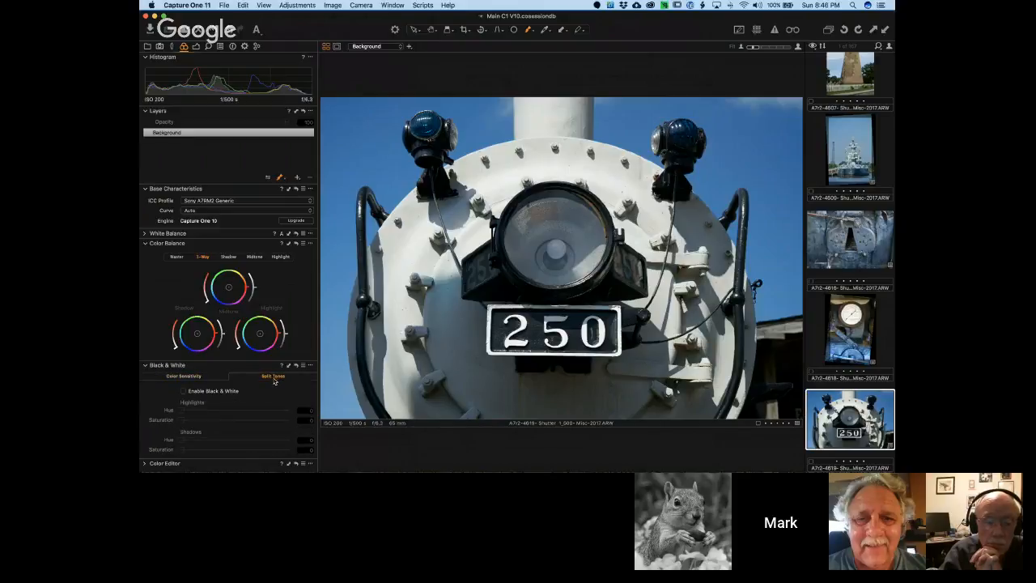
click(174, 377)
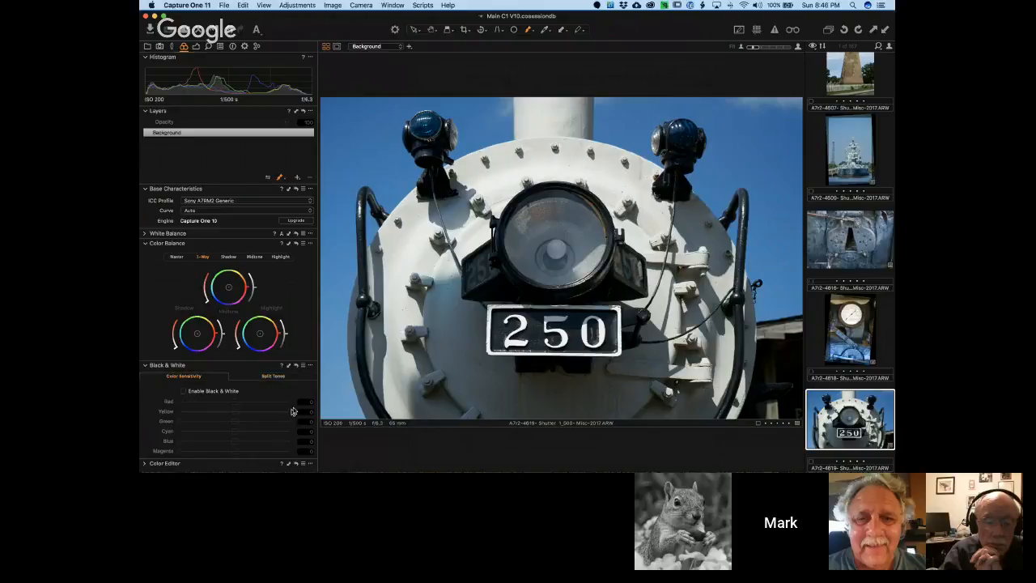
click(152, 465)
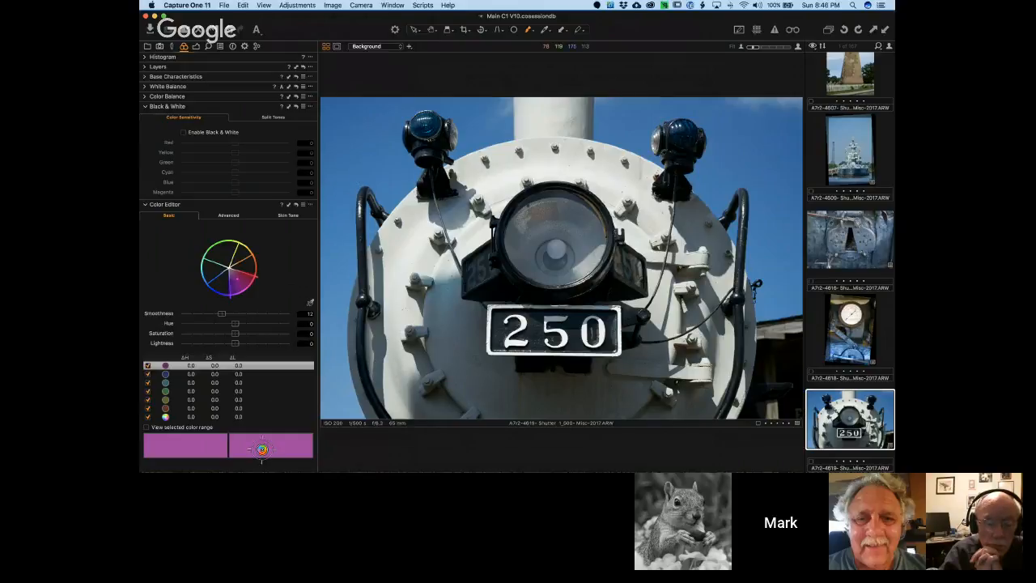
Add an adjustment layer to the locomotive photo by brushing a spot in the sky, and return to the exposure tools
click(332, 203)
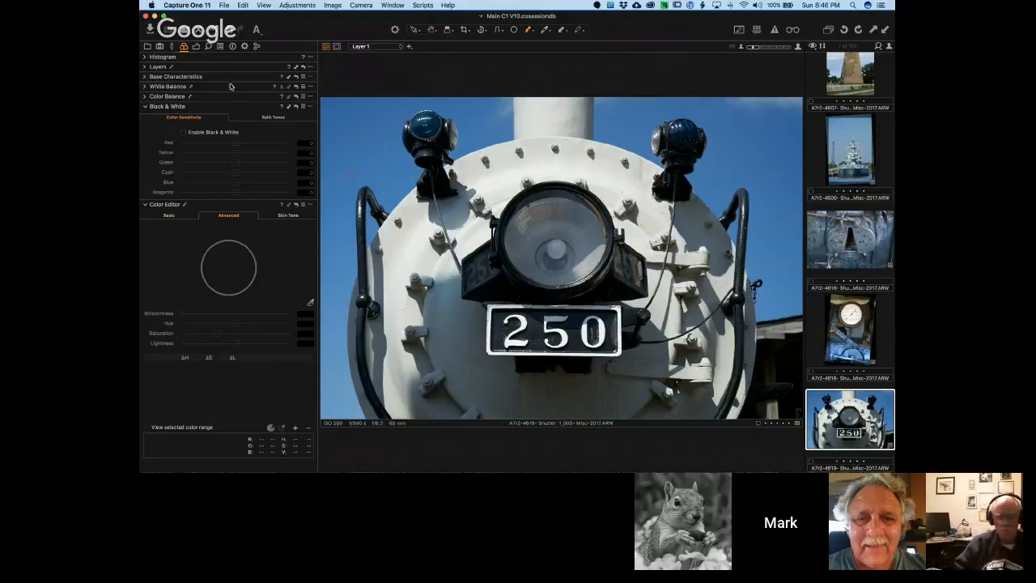
click(195, 47)
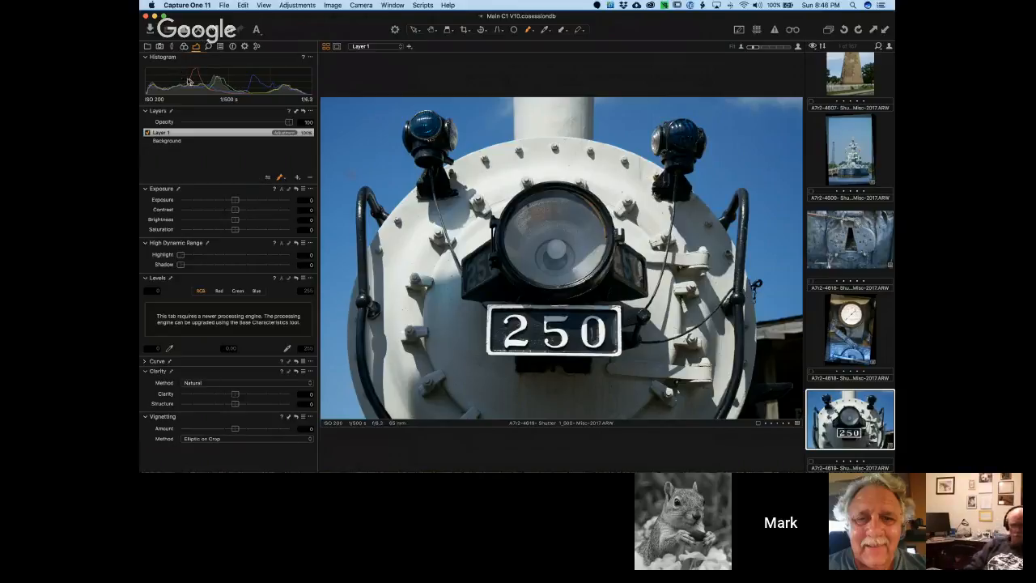
drag(709, 16, 686, 16)
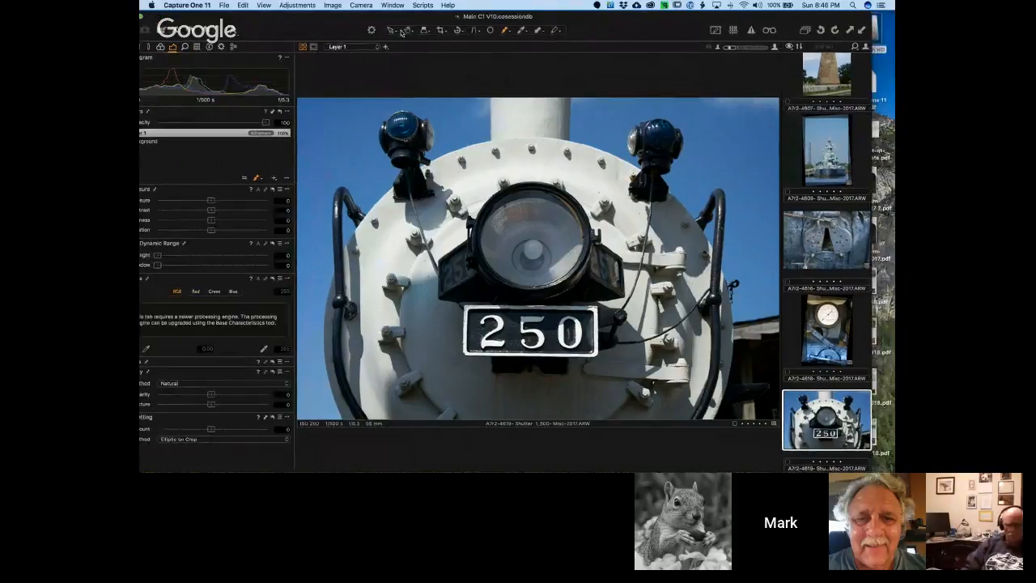
double_click(324, 18)
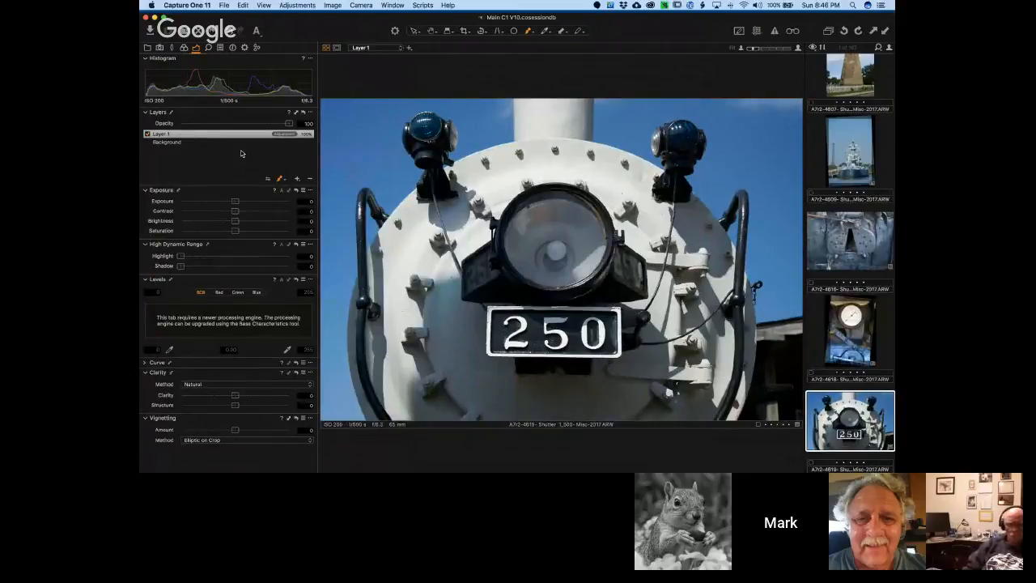
Examine the options for adding tool tabs and customizing the toolbar, leaving the toolbar items as they are
click(264, 6)
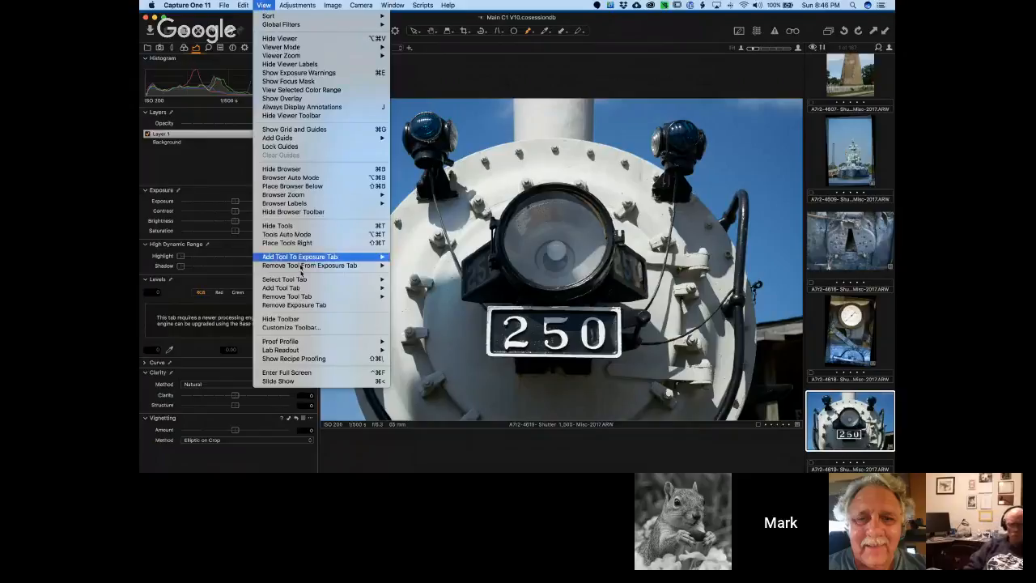
mouse_move(312, 279)
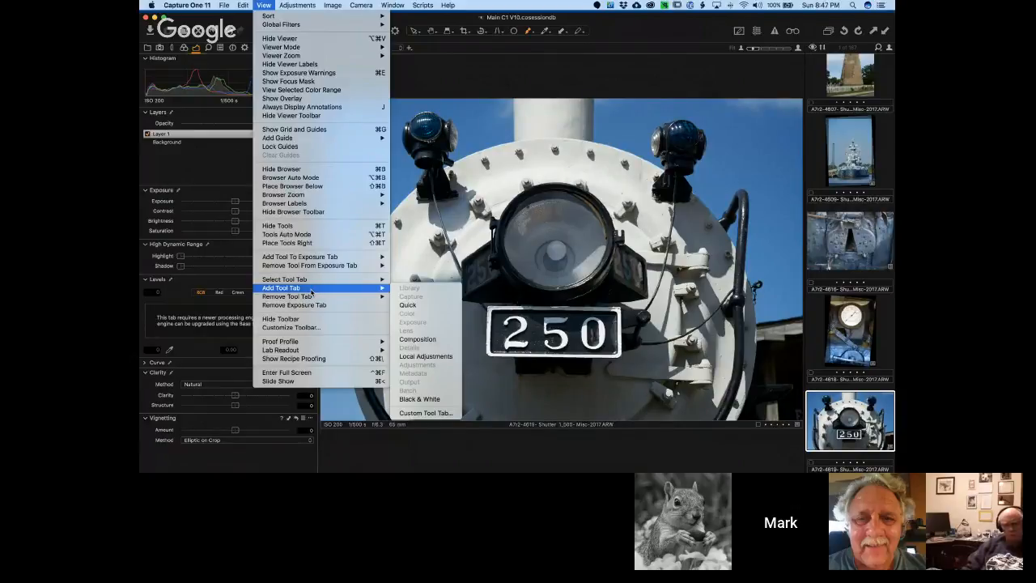
click(323, 328)
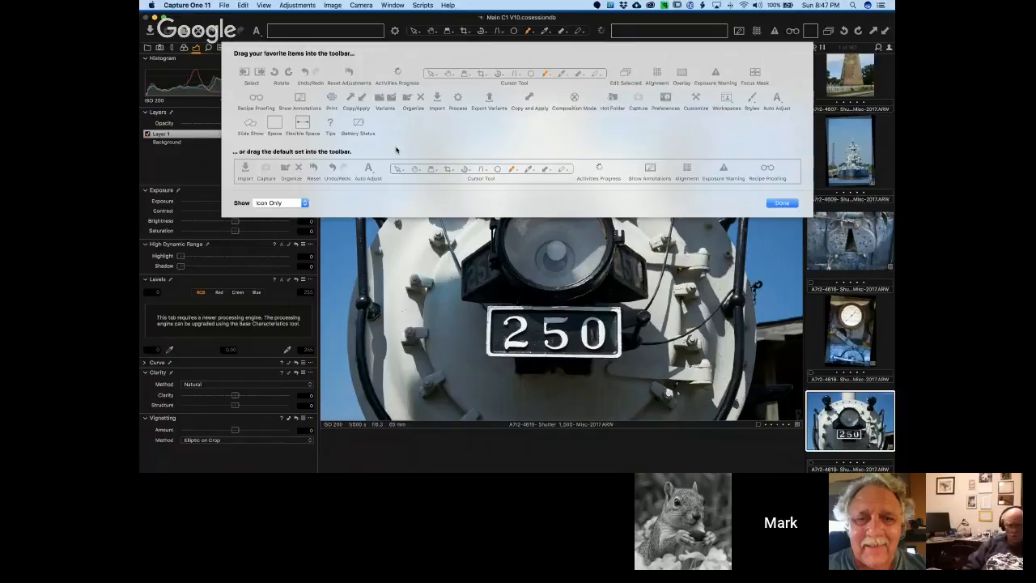
click(781, 203)
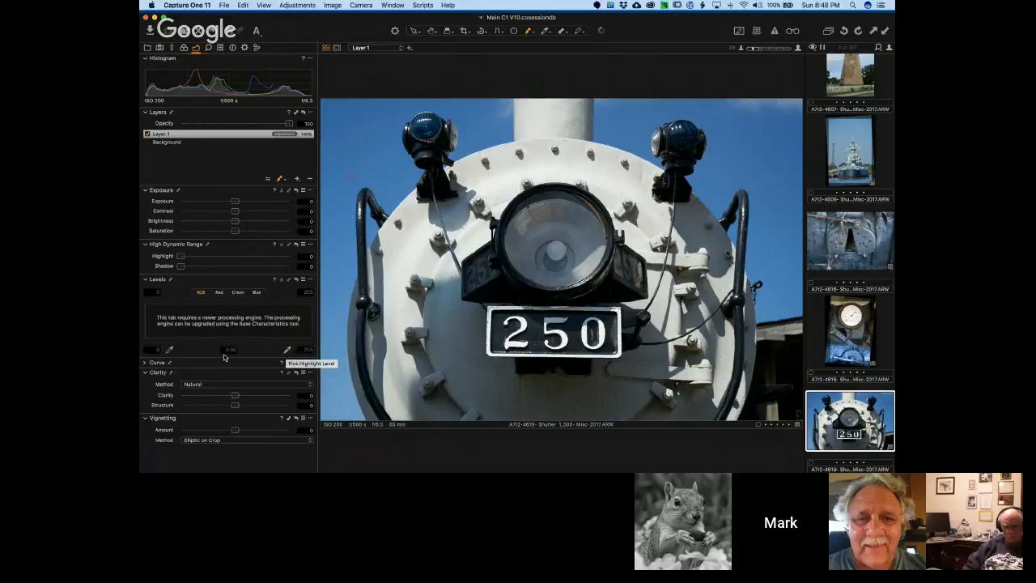
Sample the white balance for Layer 1 from the white boiler paint, the sky and the blue lamp in turn
click(185, 49)
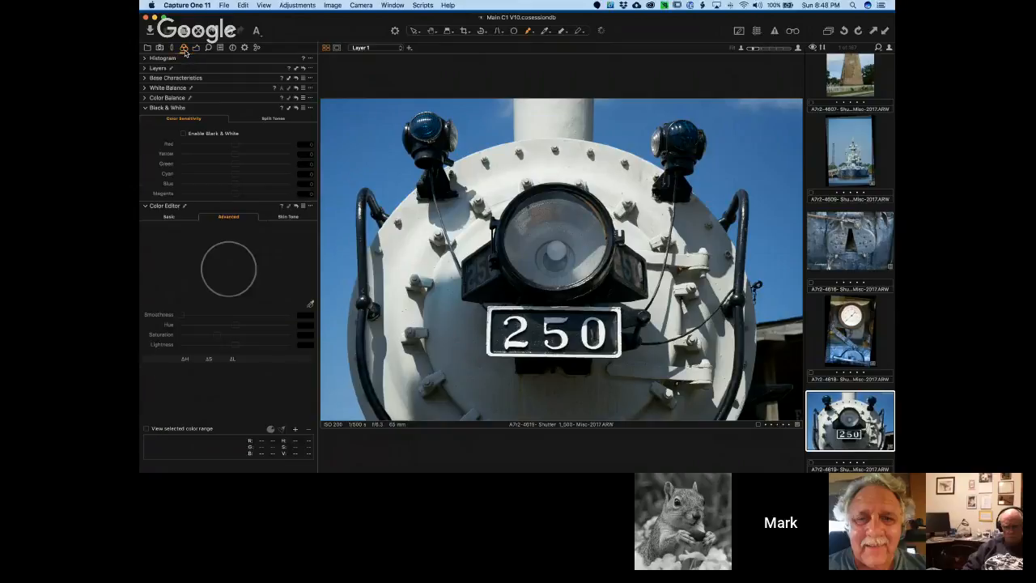
click(144, 89)
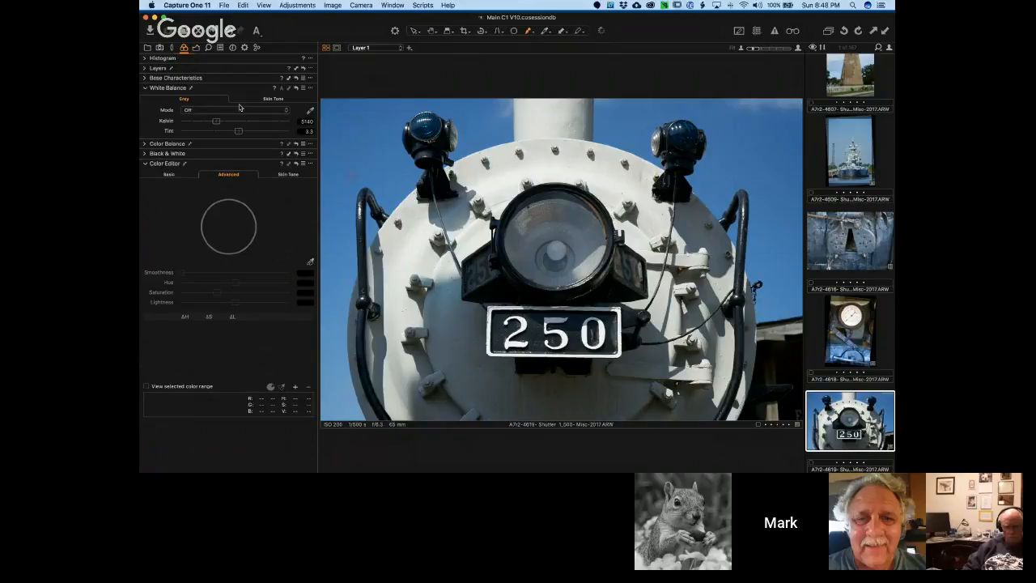
click(310, 110)
click(428, 209)
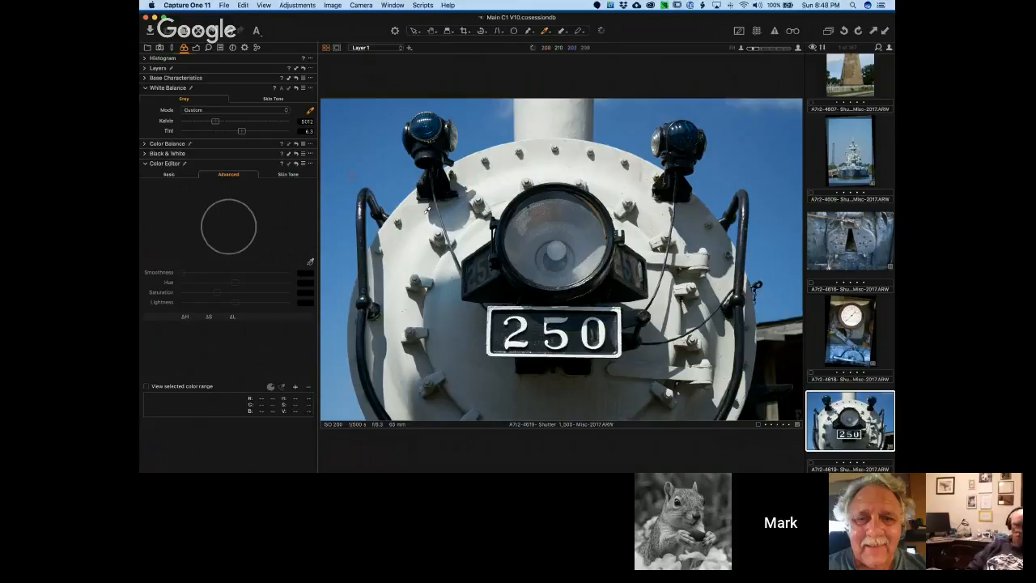
click(390, 163)
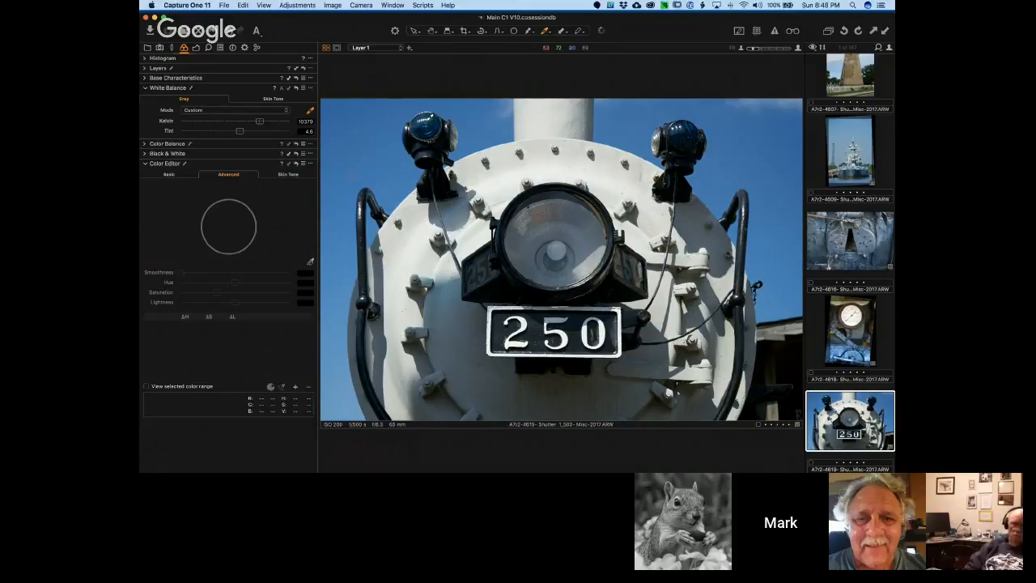
click(429, 118)
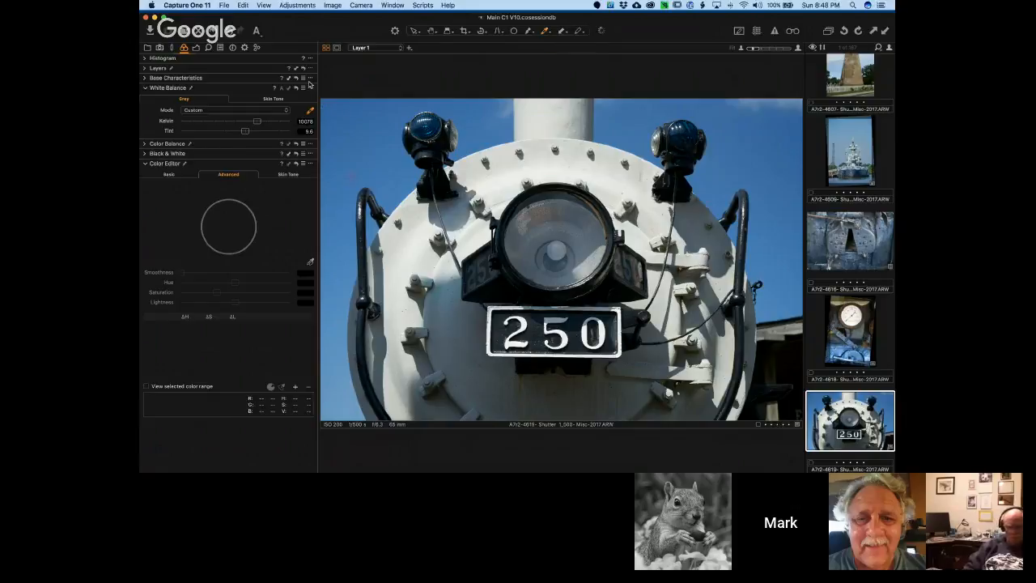
Examine the Levels and Curve tools and the available Clarity methods for the locomotive photo
click(195, 49)
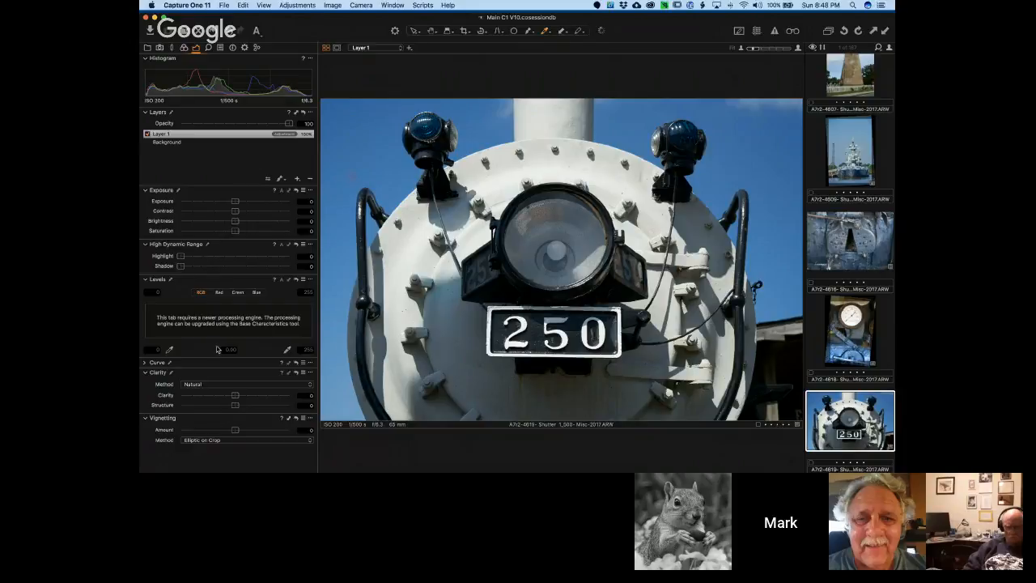
click(145, 364)
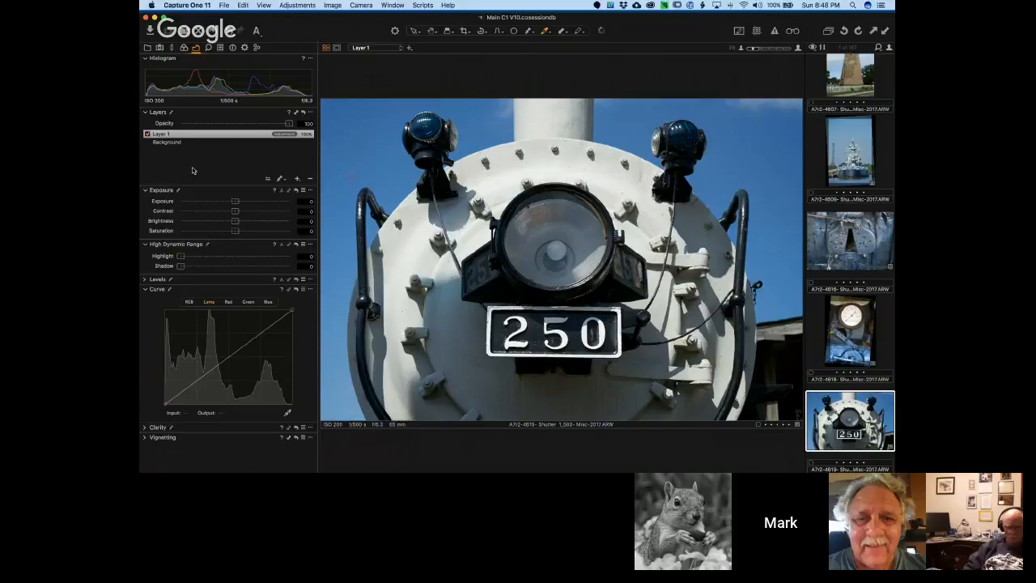
click(146, 290)
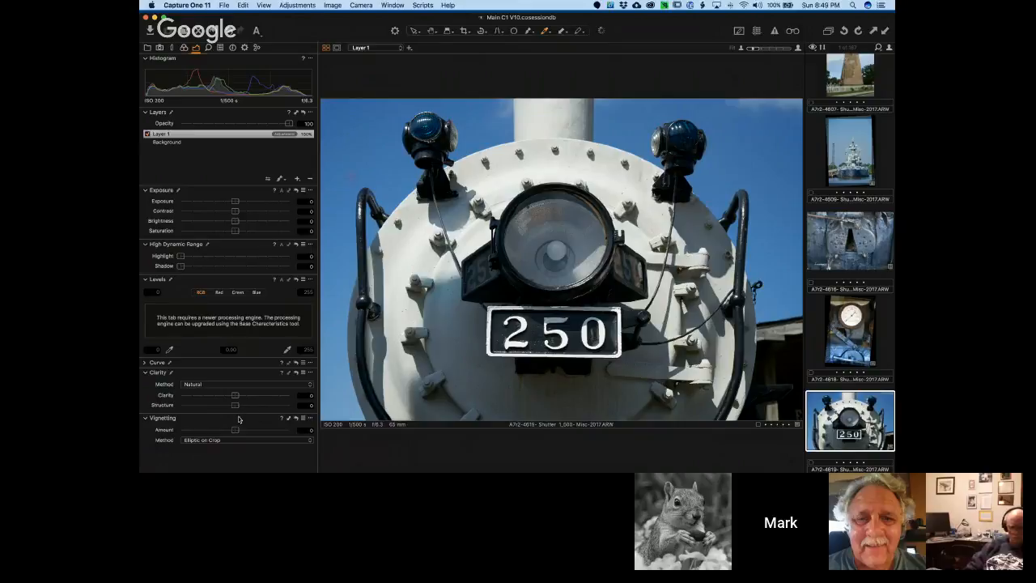
click(309, 386)
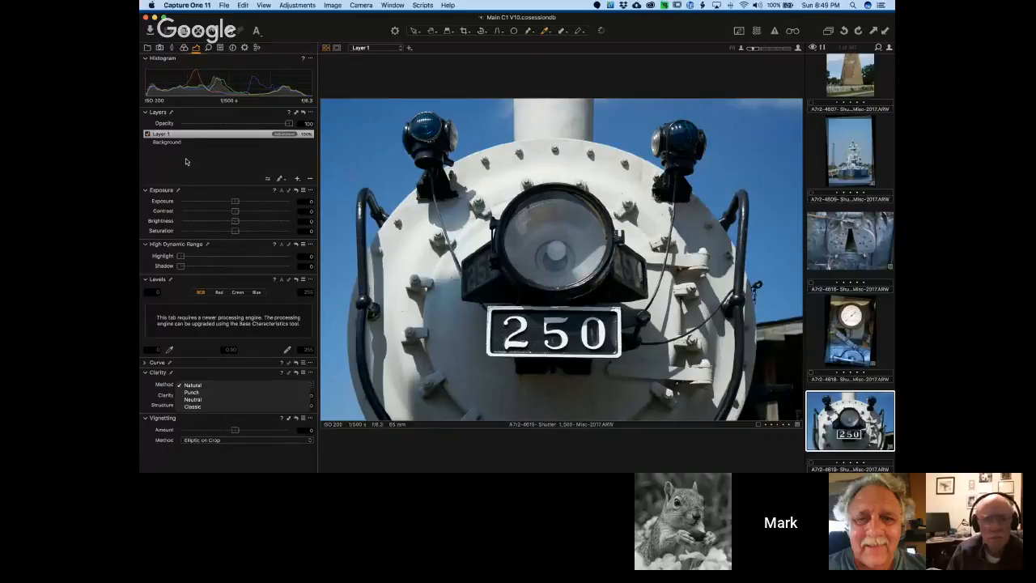
Open the v850 Pro scans folder and set the shrimp boat scan's exposure to -0.04, contrast to -10 and brightness to 5
click(147, 48)
click(147, 48)
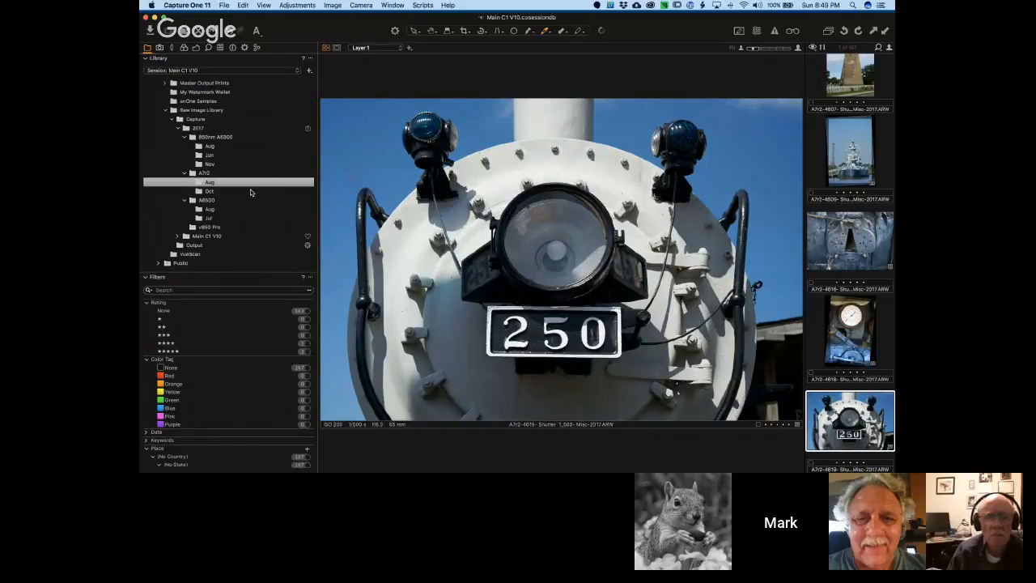
click(217, 229)
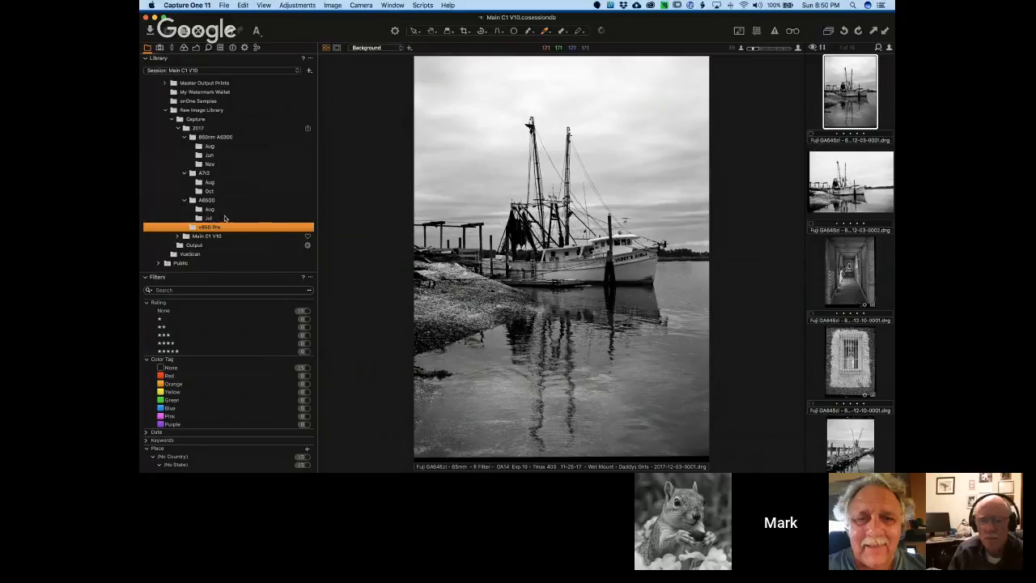
click(195, 48)
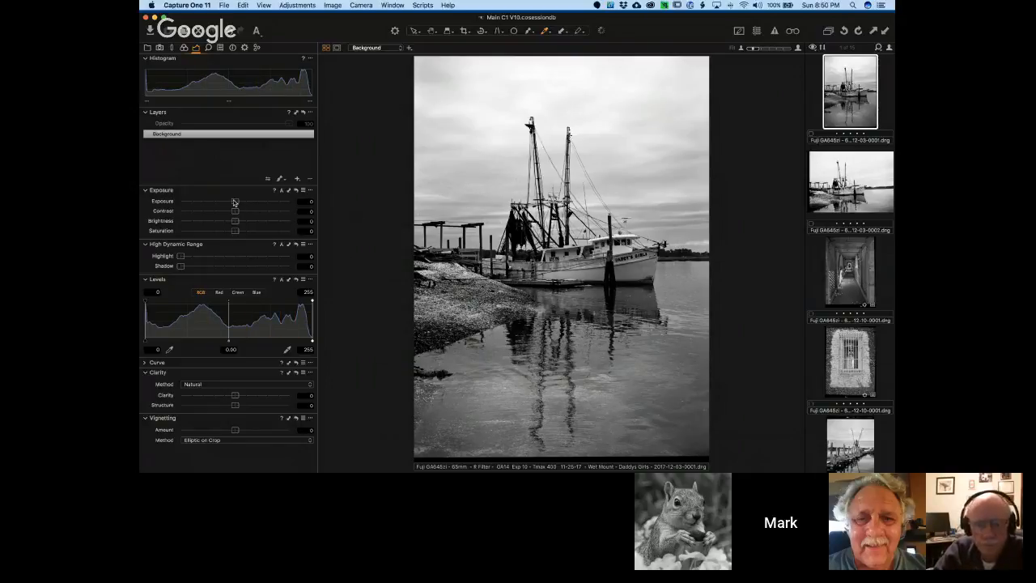
drag(235, 203, 241, 230)
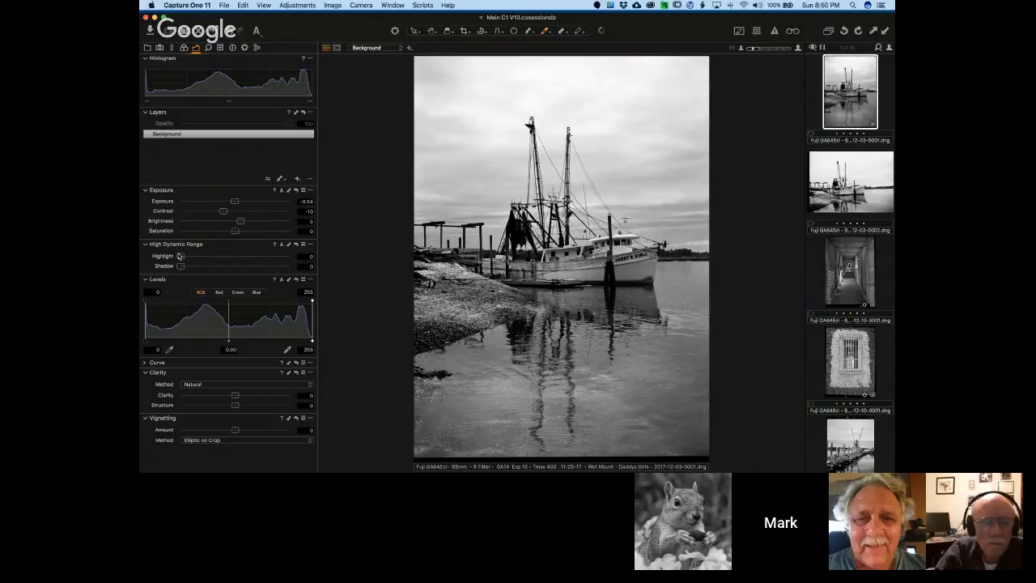
Set the shrimp boat scan's High Dynamic Range Highlight to 68 and Shadow to 12, and try lowering the Levels white point
drag(180, 257, 234, 261)
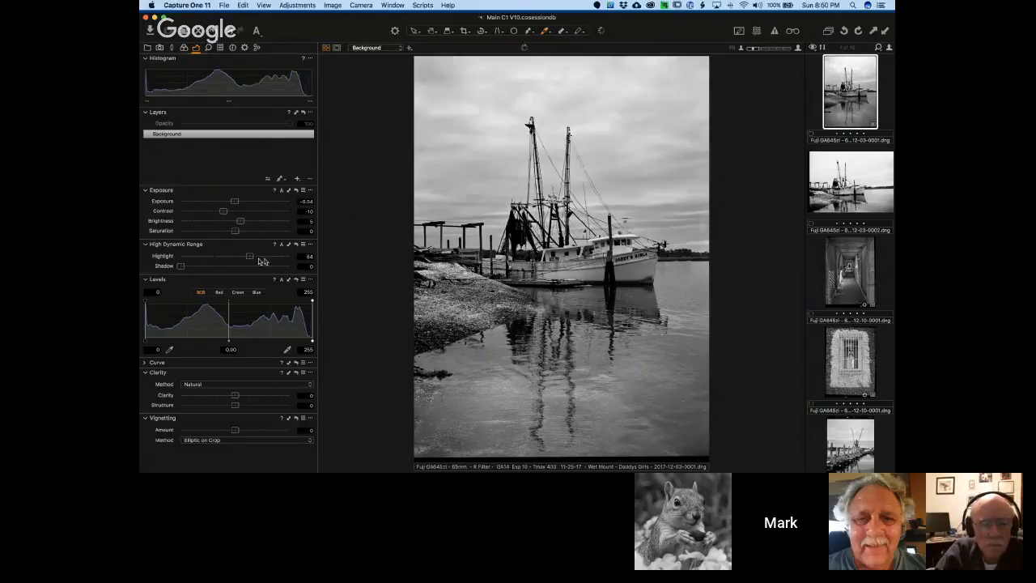
drag(195, 258, 253, 266)
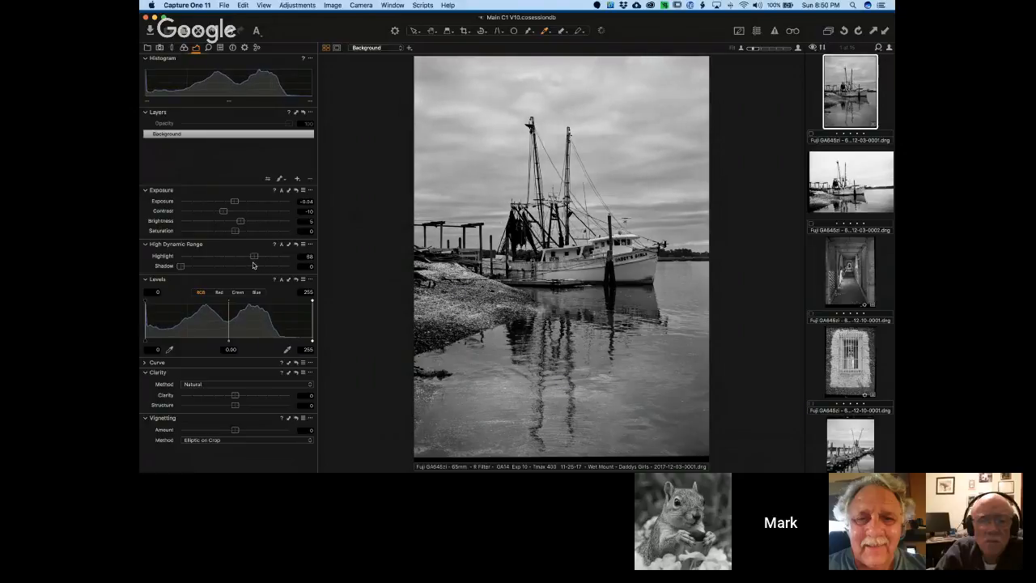
drag(182, 269, 195, 272)
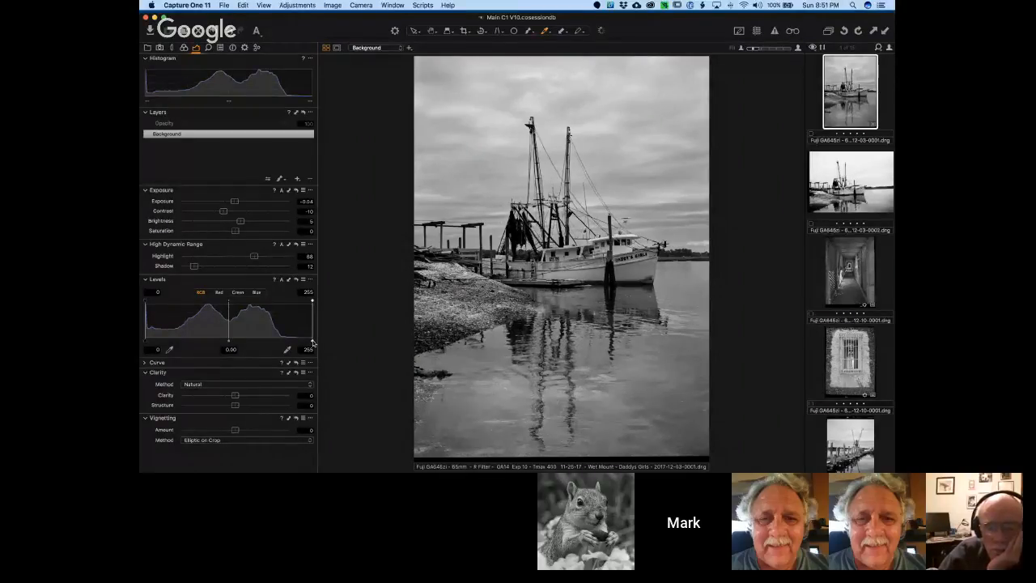
drag(307, 337, 285, 301)
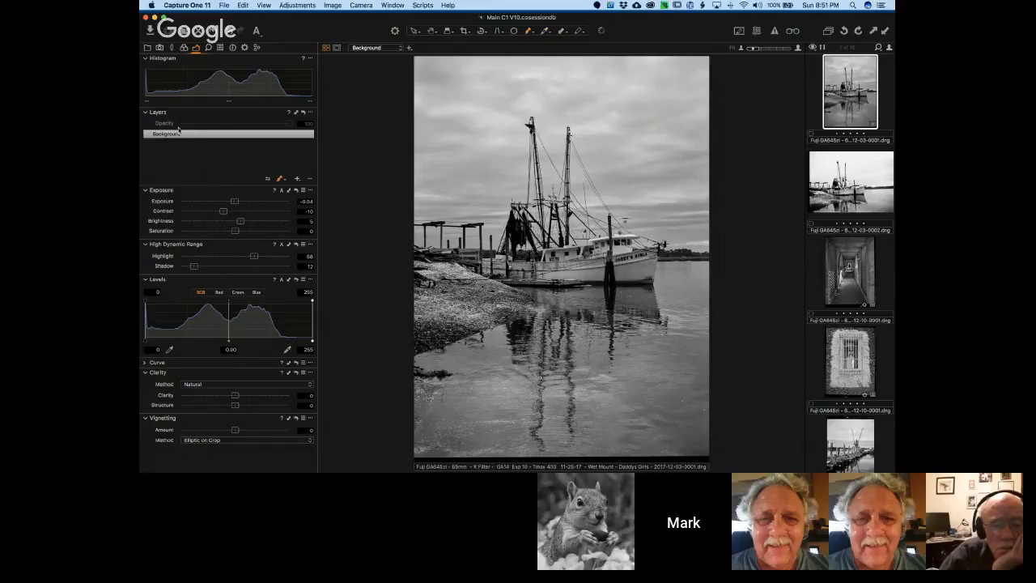
Add a heal layer to the shrimp boat scan and heal a spot in the water beside the mast reflections
click(297, 180)
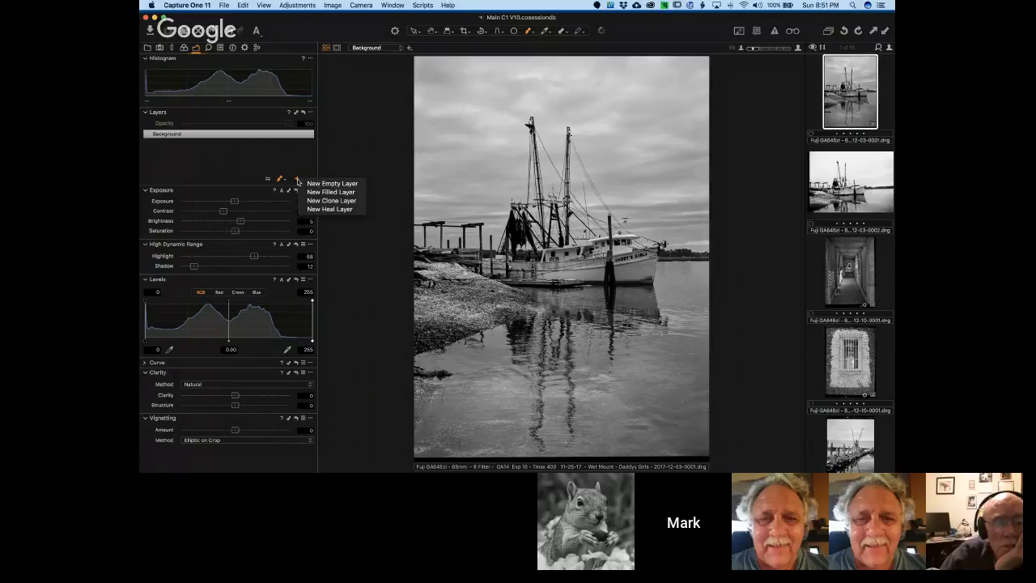
click(328, 209)
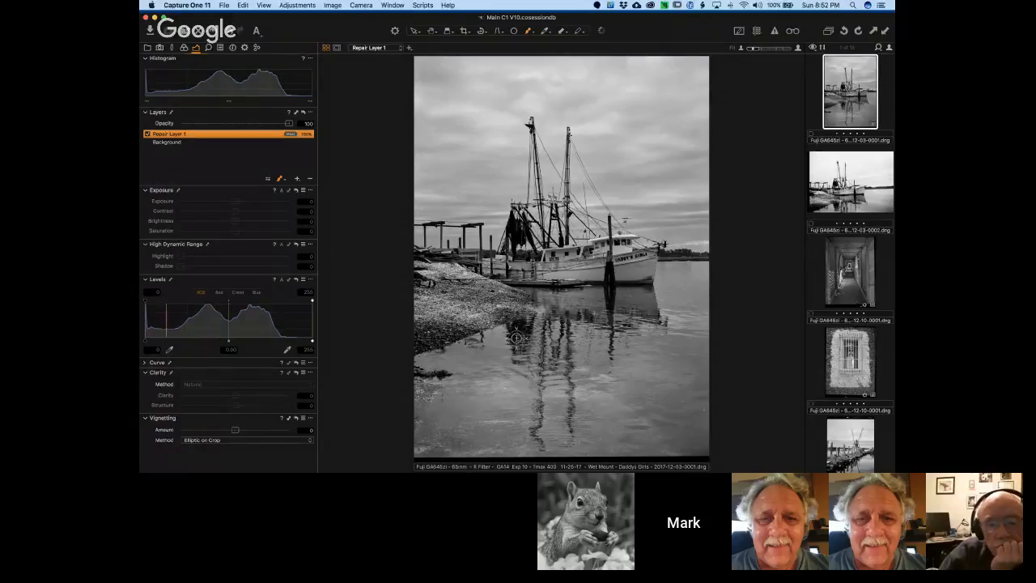
right_click(486, 180)
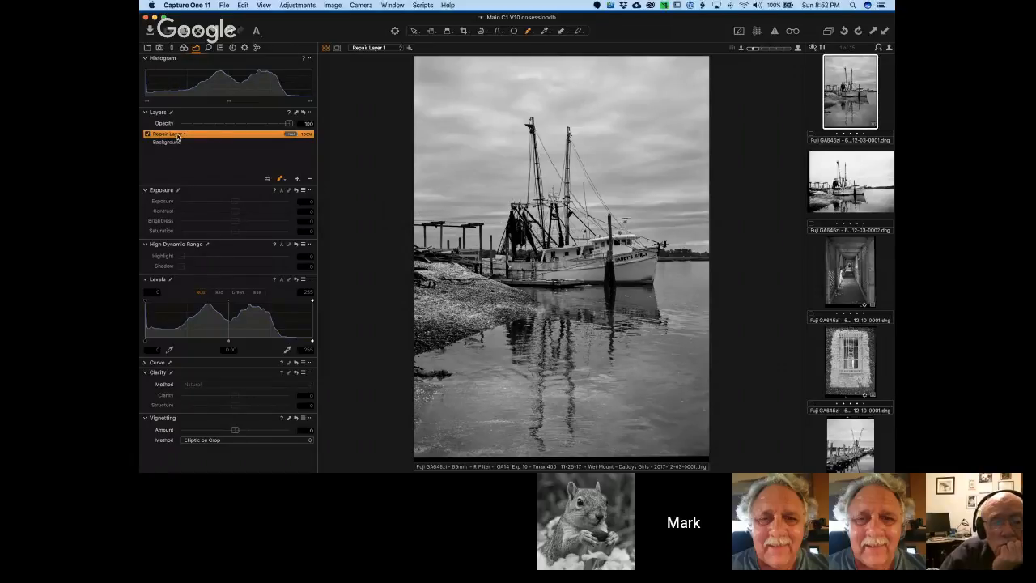
click(509, 387)
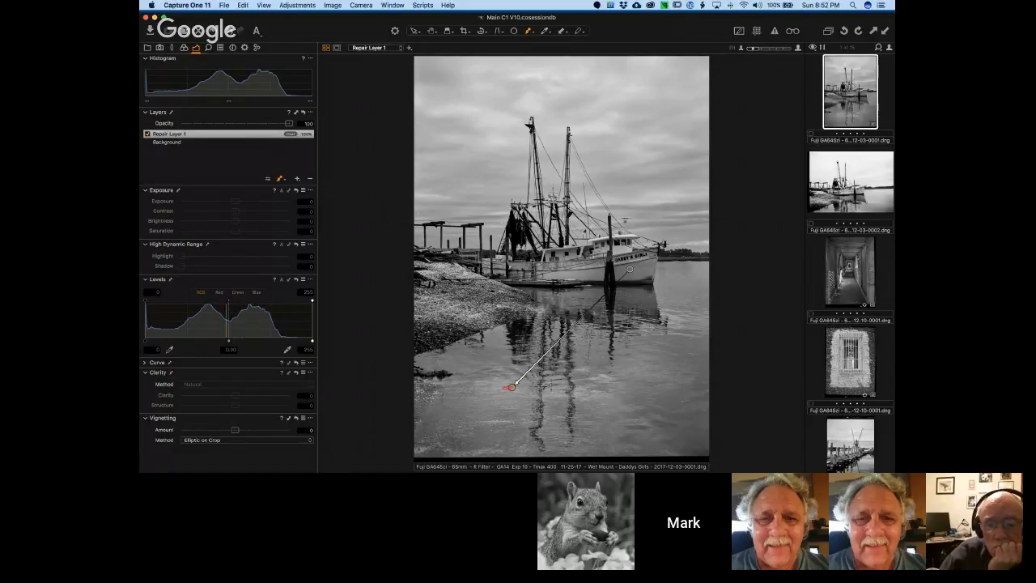
Move the heal source right beside the healed water spot, and add an adjustment layer named "Adjust Water"
drag(630, 269, 494, 423)
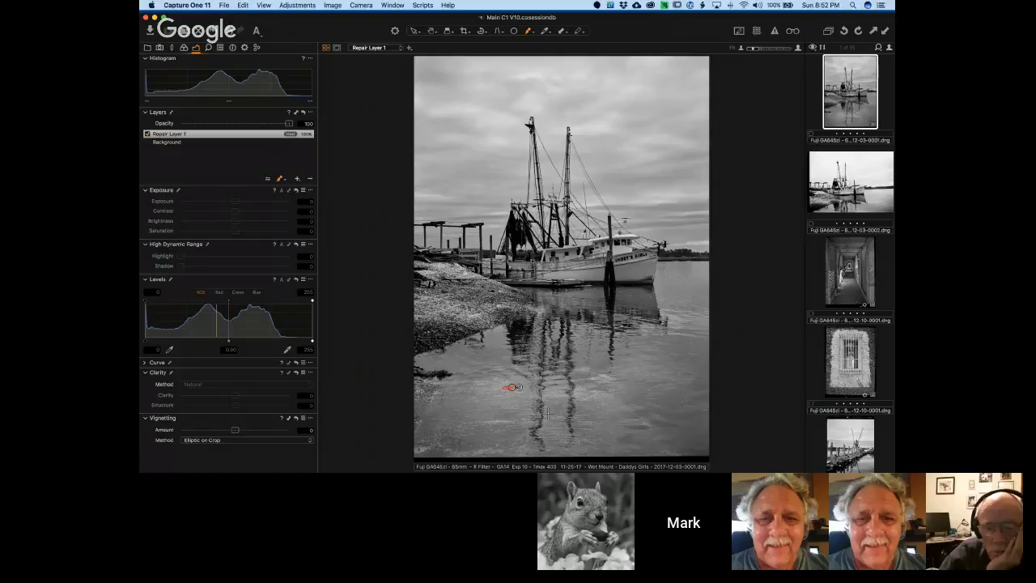
click(298, 179)
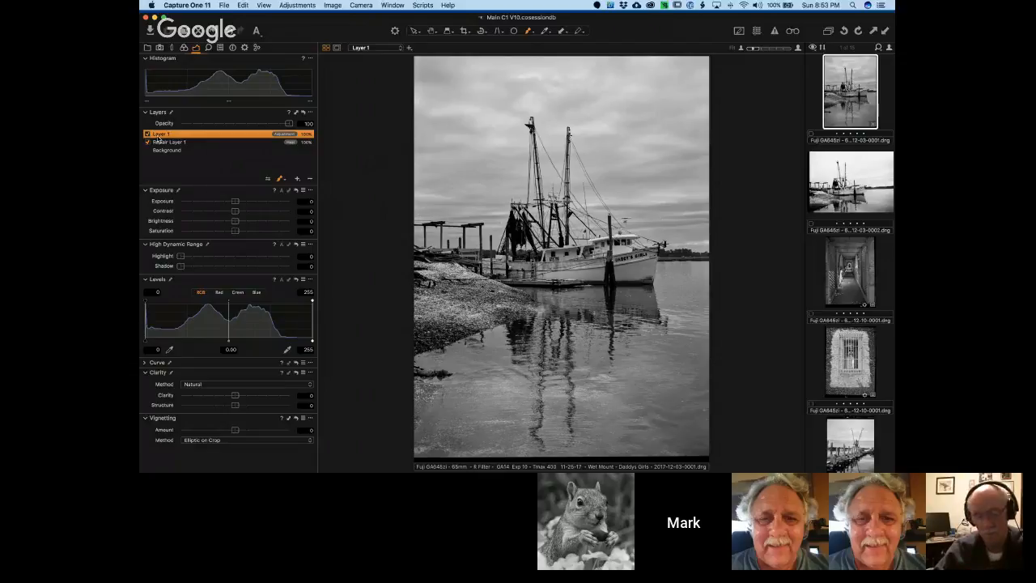
double_click(160, 134)
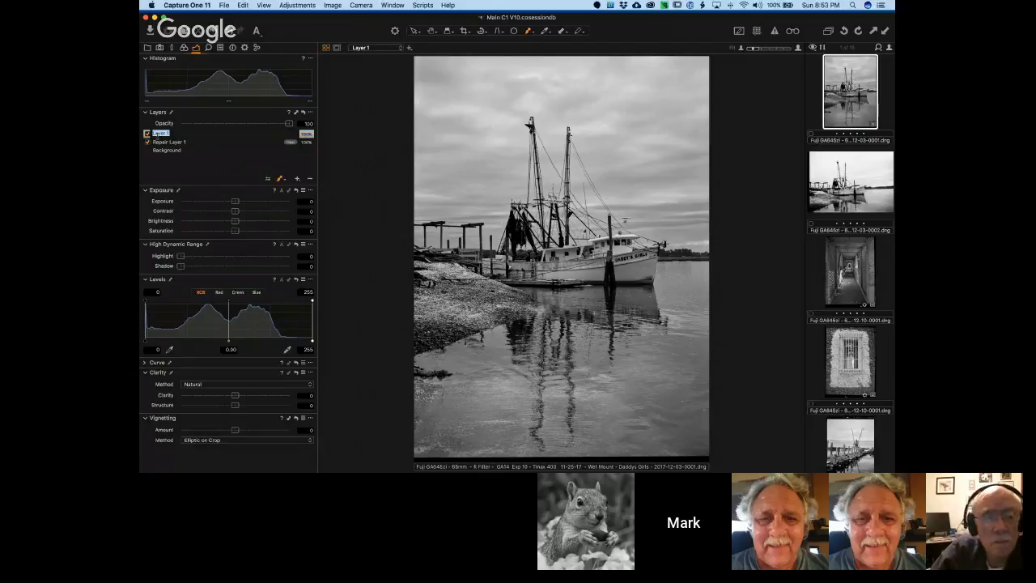
text(Adjust W)
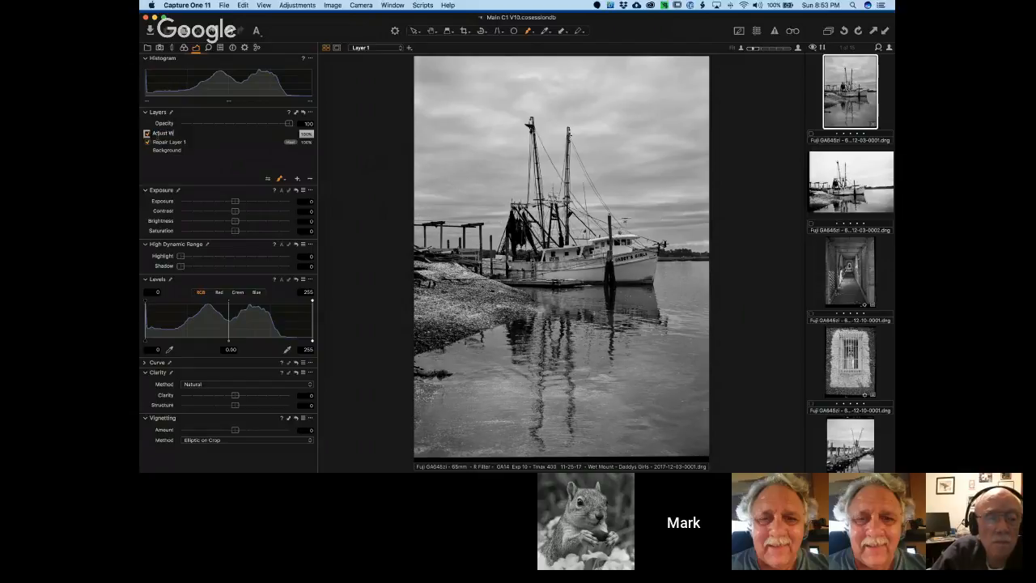
text(ater)
key(Return)
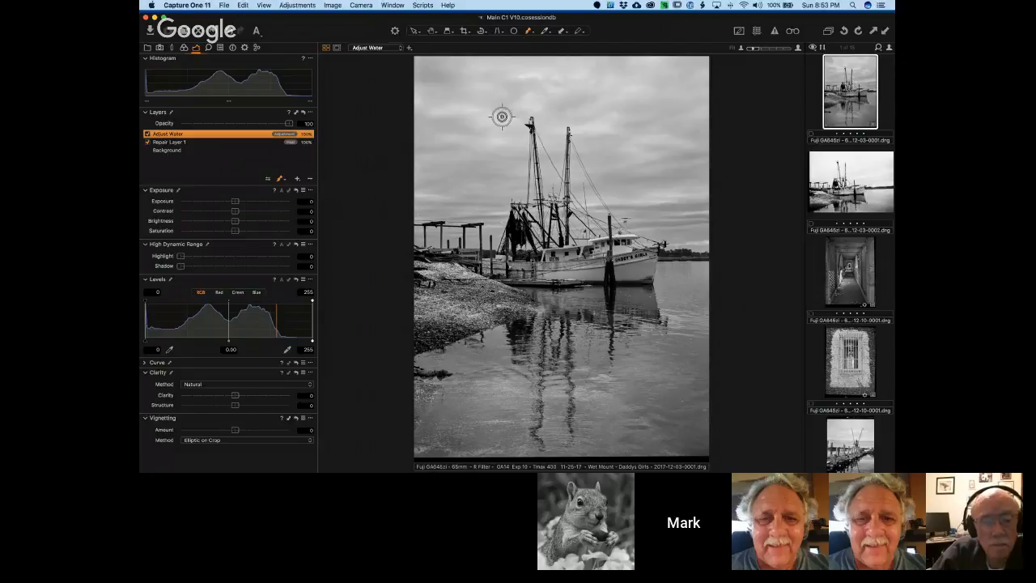
Adjust the brush size and paint the Adjust Water layer's mask over the foreground water from the shoreline across the mast reflections
right_click(503, 116)
drag(508, 119, 522, 118)
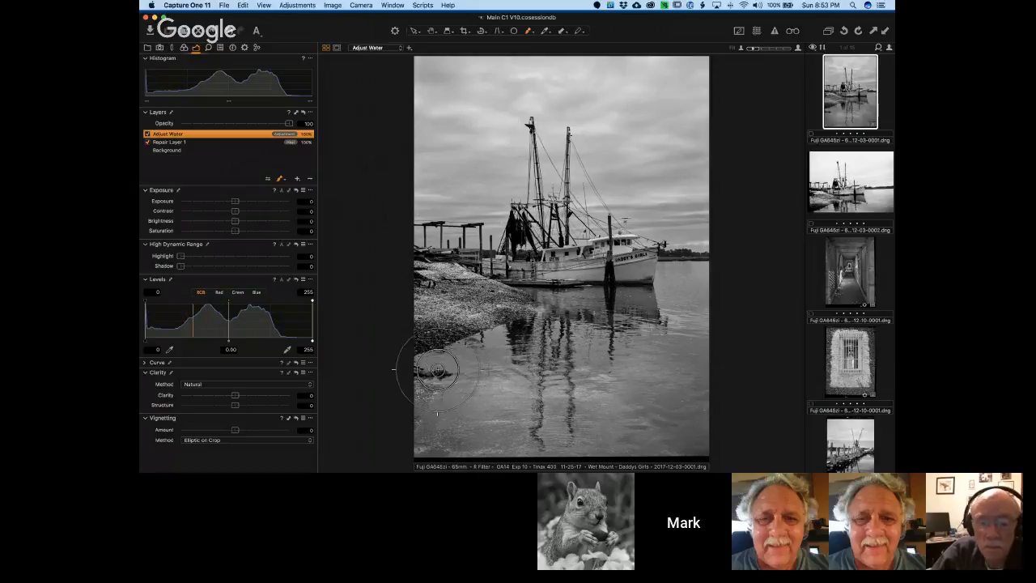
mouse_move(456, 366)
mouse_down()
mouse_move(481, 369)
mouse_move(542, 328)
mouse_move(462, 377)
mouse_move(412, 381)
mouse_move(416, 398)
mouse_move(465, 407)
mouse_move(579, 379)
mouse_move(409, 425)
mouse_move(424, 437)
mouse_move(404, 441)
mouse_move(585, 402)
mouse_move(622, 447)
mouse_up()
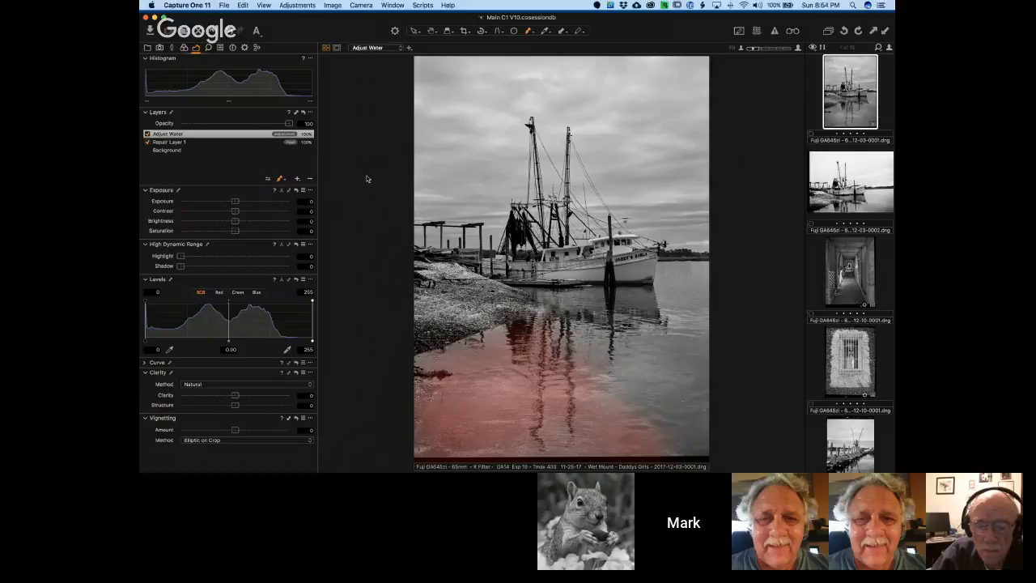
Raise the Adjust Water layer's exposure to about 0.96 and check the painted area by toggling the mask display
mouse_move(234, 204)
mouse_down()
mouse_move(254, 206)
mouse_move(237, 209)
mouse_move(246, 203)
mouse_up()
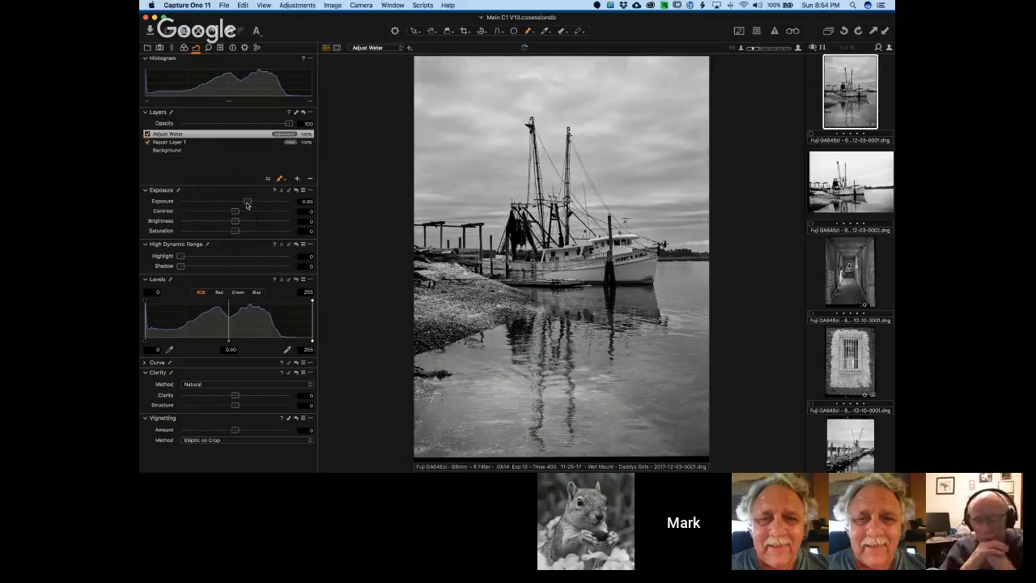
key(m)
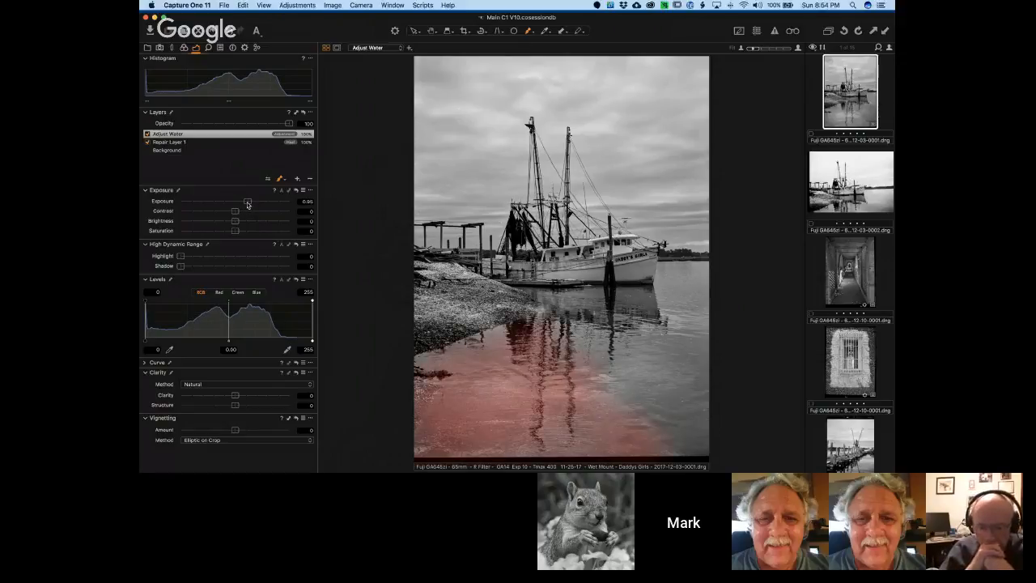
key(m)
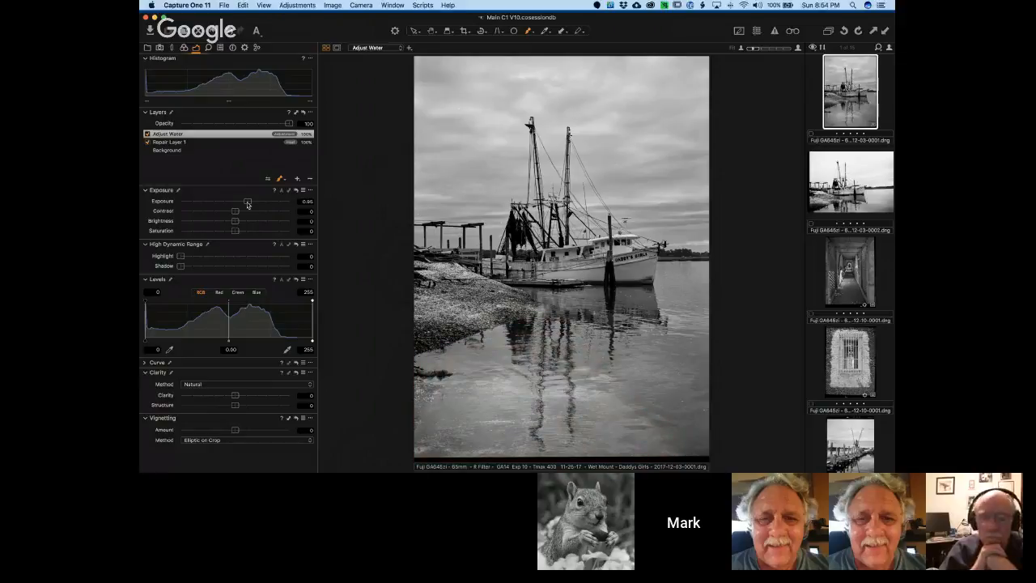
key(m)
key(m)
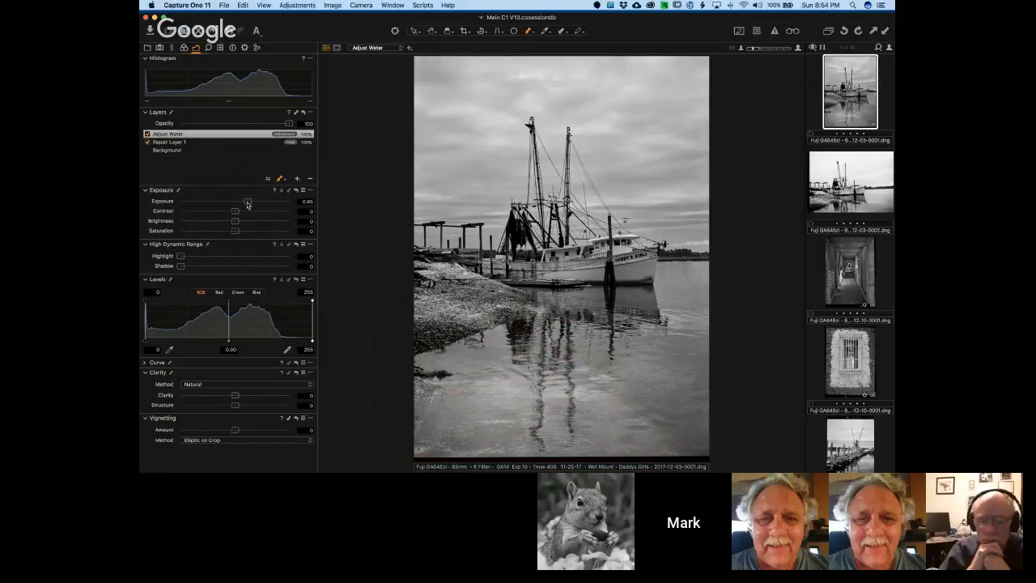
key(m)
key(m)
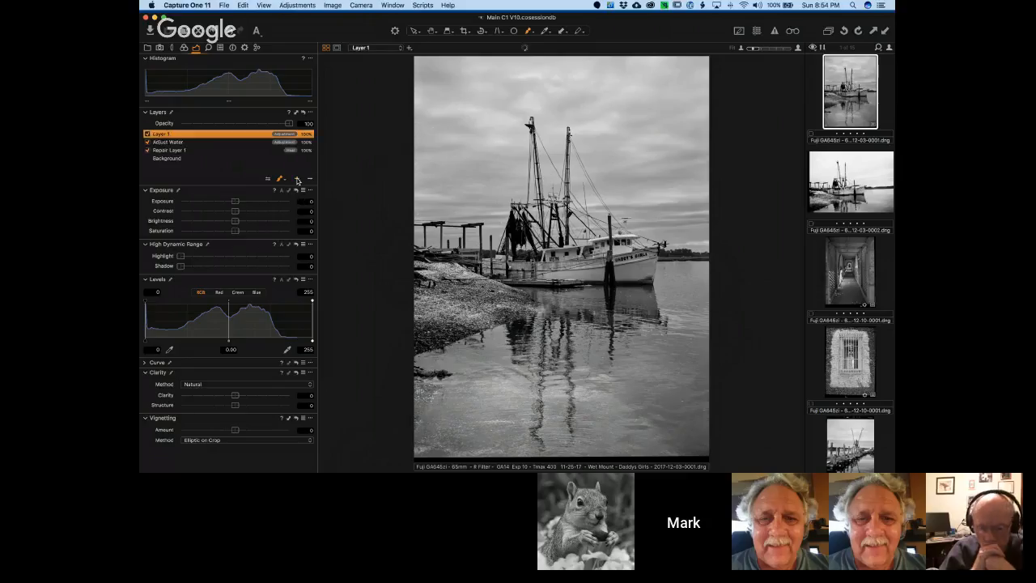
Add an adjustment layer named "Dark Water" with exposure 0.47, clarity 9 and structure 8
double_click(160, 135)
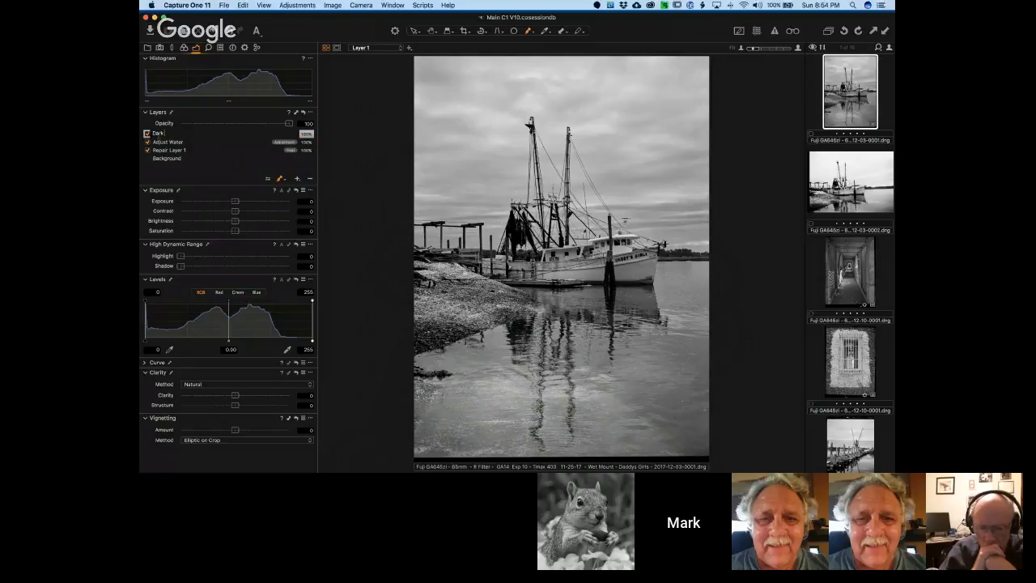
text(Dark Water)
key(Return)
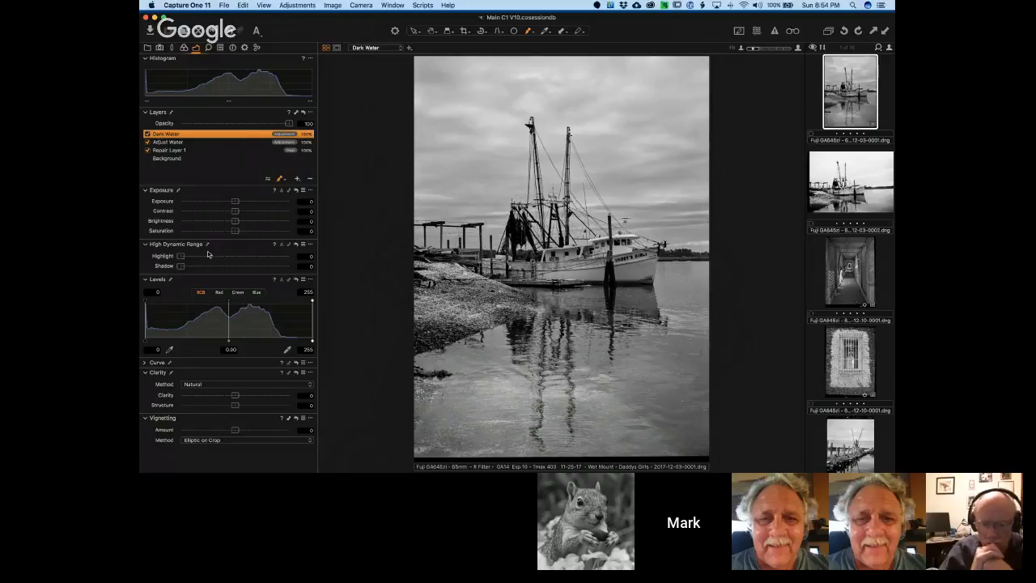
drag(239, 206, 240, 206)
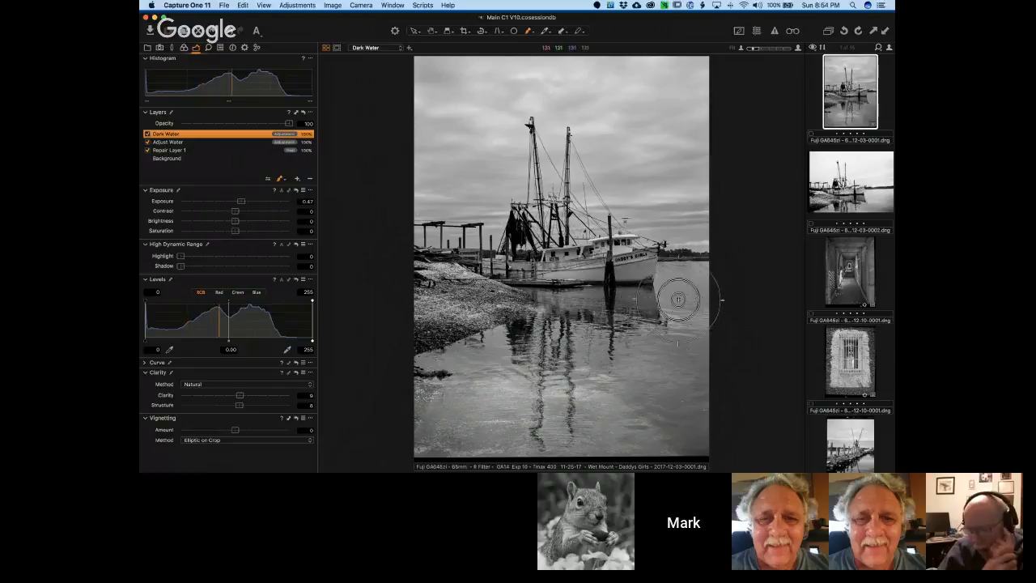
Paint the Dark Water layer's mask down the water along the photo's right edge and across the water beneath the boat
mouse_move(693, 283)
mouse_down()
mouse_move(667, 285)
mouse_move(687, 300)
mouse_move(624, 309)
mouse_move(695, 323)
mouse_move(618, 349)
mouse_move(690, 355)
mouse_move(638, 378)
mouse_move(687, 383)
mouse_move(657, 411)
mouse_move(700, 417)
mouse_move(697, 444)
mouse_up()
key(m)
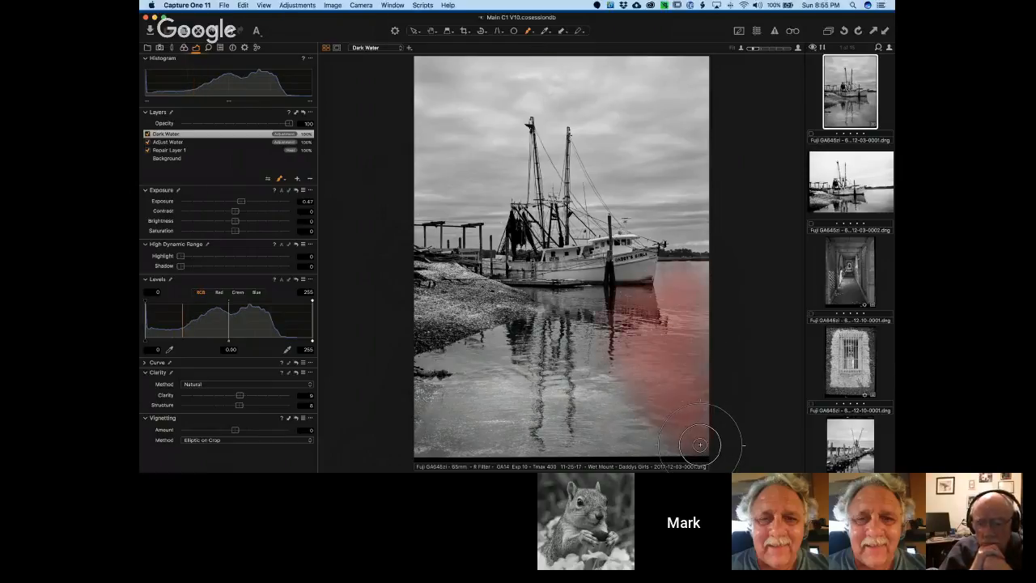
key(m)
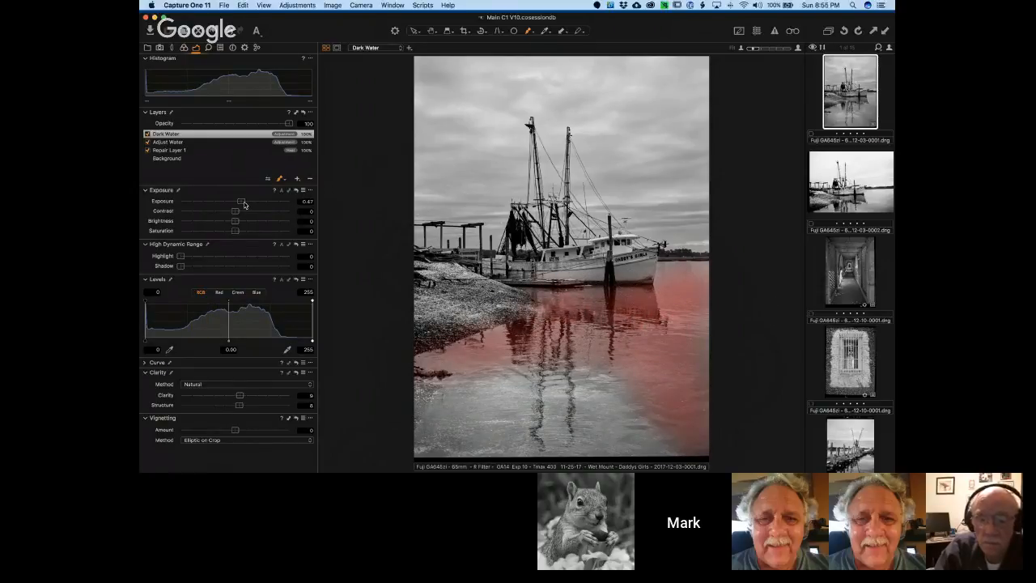
Hide the mask and set the Dark Water layer's exposure to 1.56 and contrast to 31
key(m)
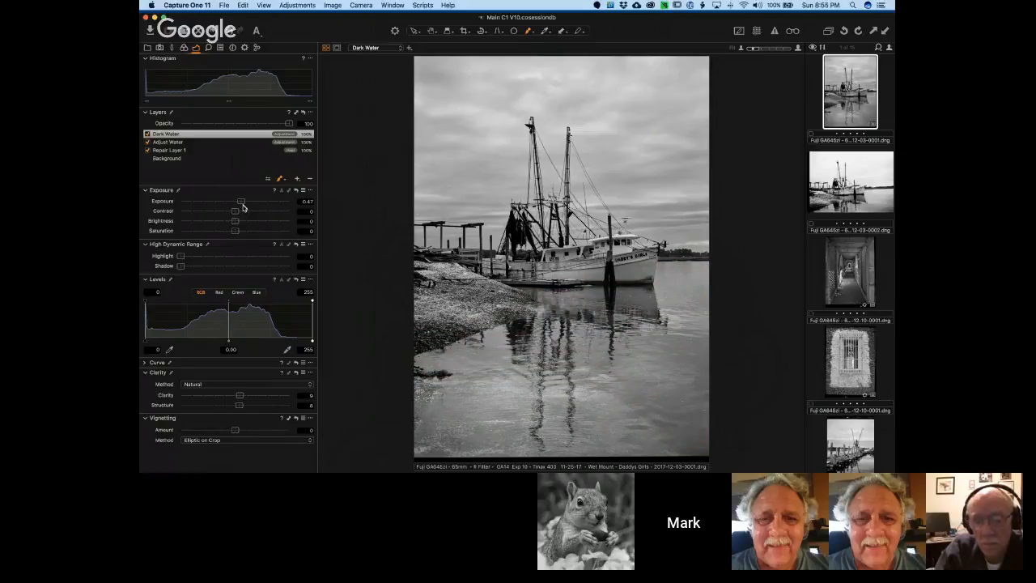
drag(243, 205, 261, 209)
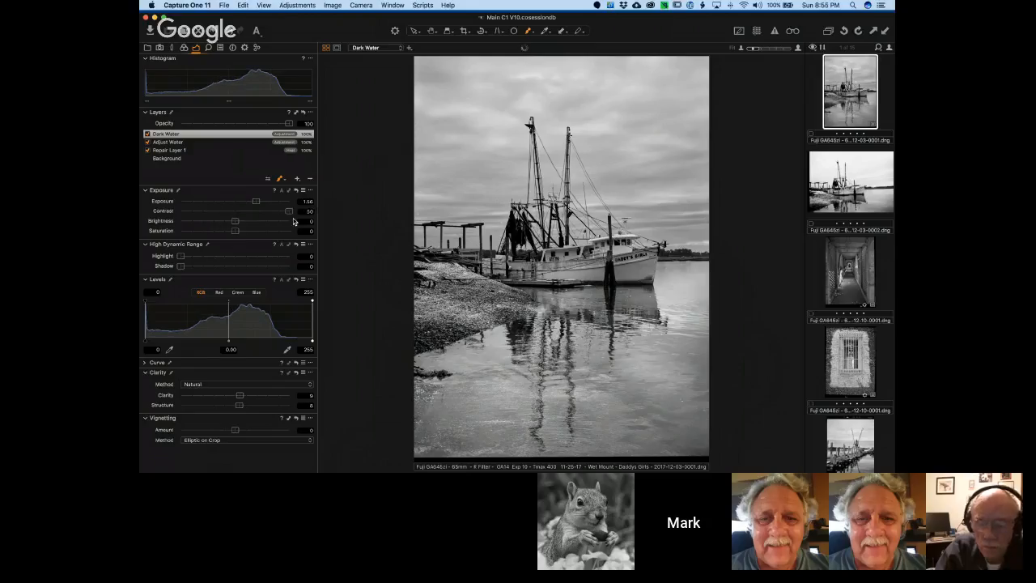
drag(285, 221, 260, 223)
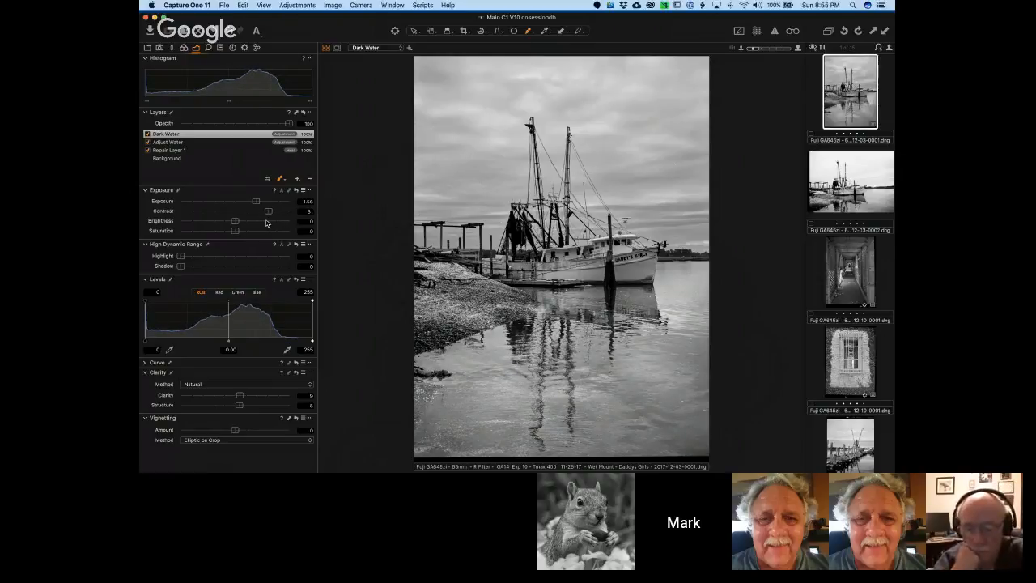
Add an adjustment layer named "Boat"
click(297, 179)
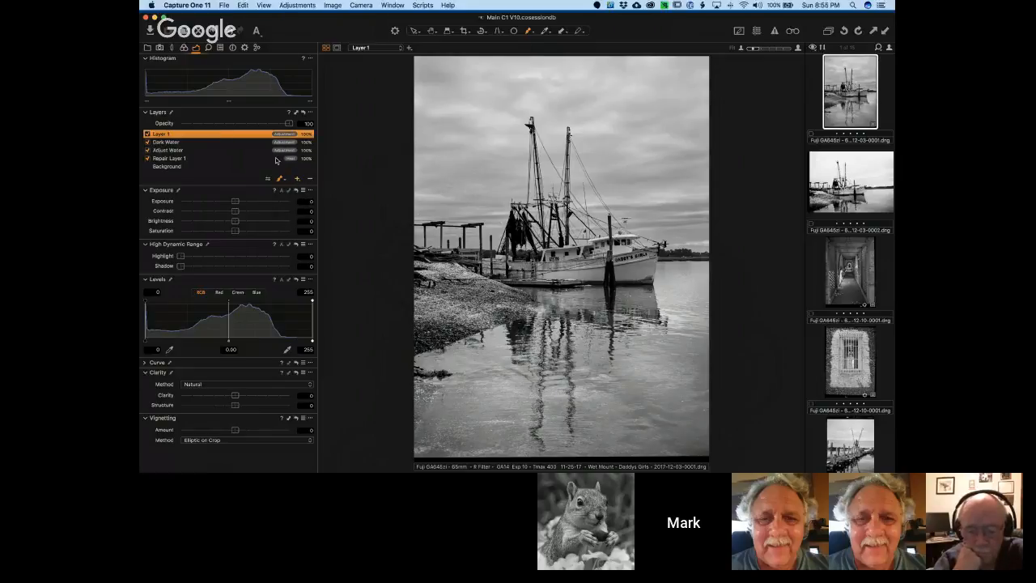
double_click(169, 134)
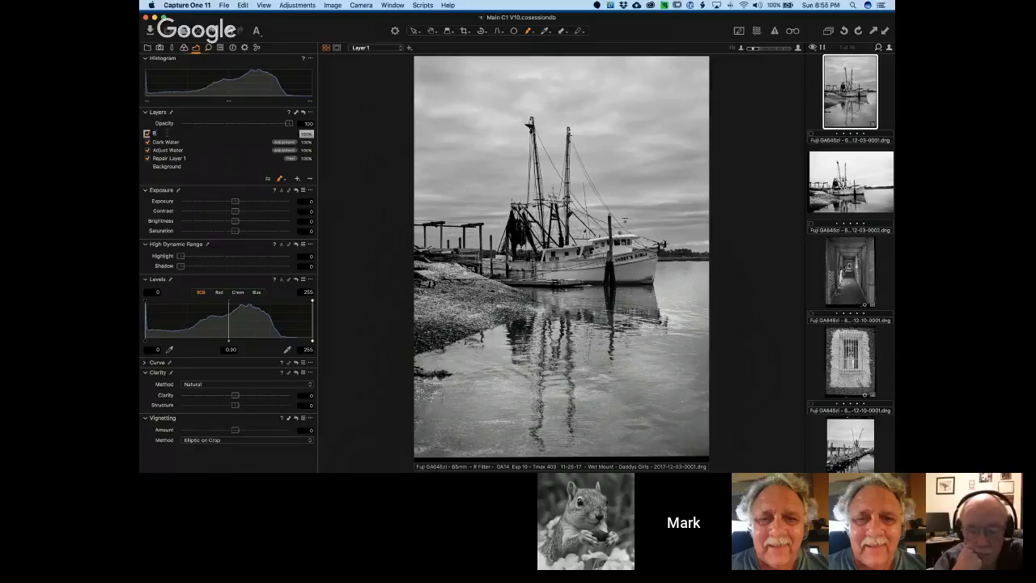
text(Boat)
key(Return)
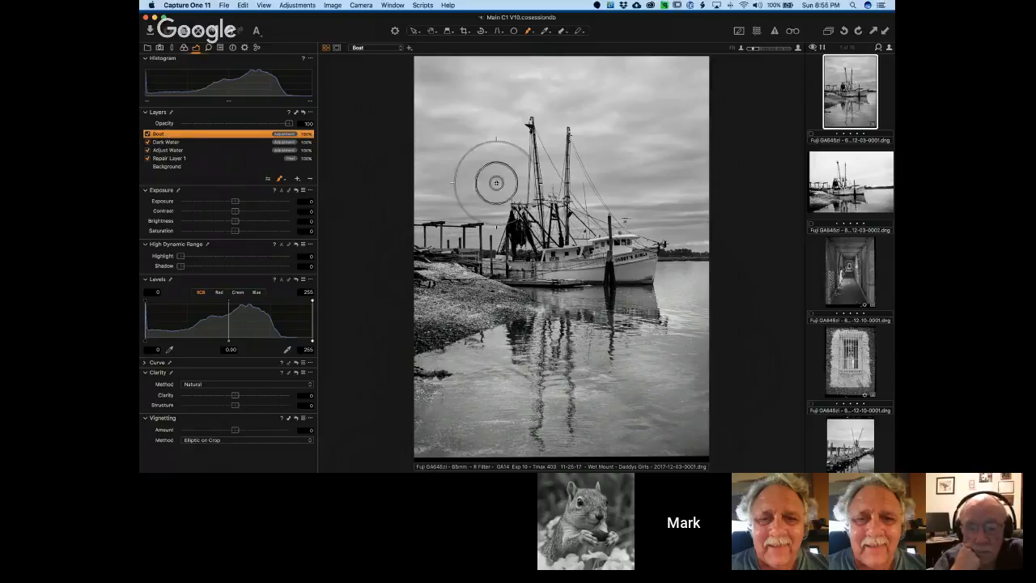
Adjust the brush and paint the Boat layer's mask over the hull and cabin from bow to stern
right_click(569, 209)
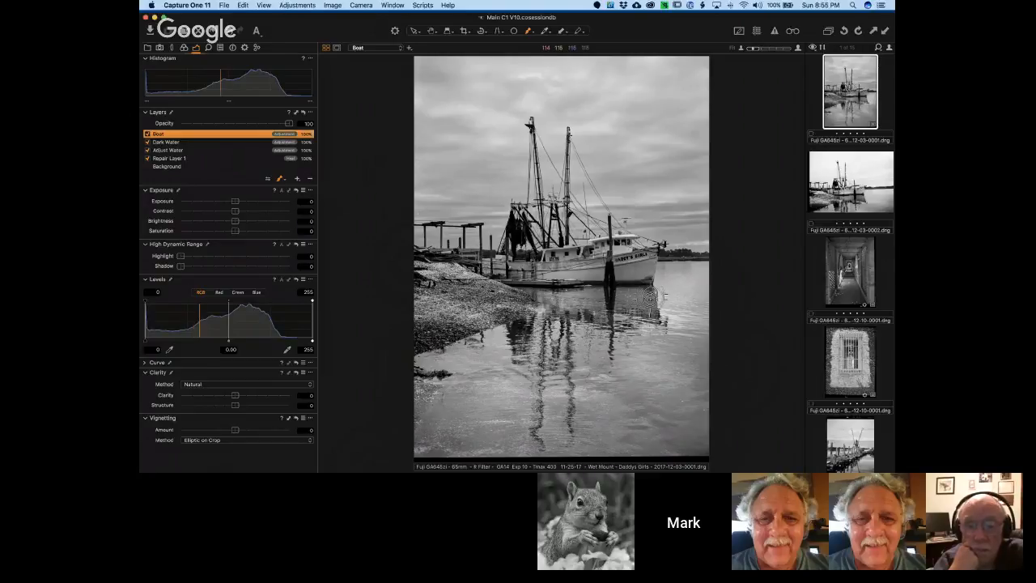
mouse_move(653, 266)
mouse_down()
mouse_move(619, 273)
mouse_move(640, 275)
mouse_move(648, 272)
mouse_move(543, 275)
mouse_move(603, 265)
mouse_move(544, 265)
mouse_up()
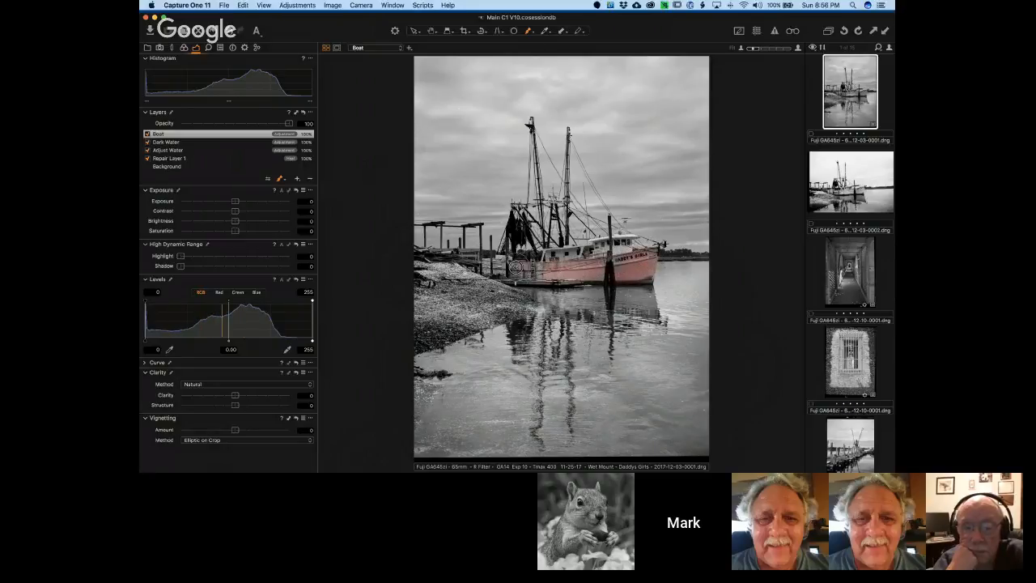
mouse_move(515, 266)
mouse_down()
mouse_move(526, 273)
mouse_move(518, 283)
mouse_move(503, 266)
mouse_move(499, 273)
mouse_move(484, 264)
mouse_move(491, 269)
mouse_up()
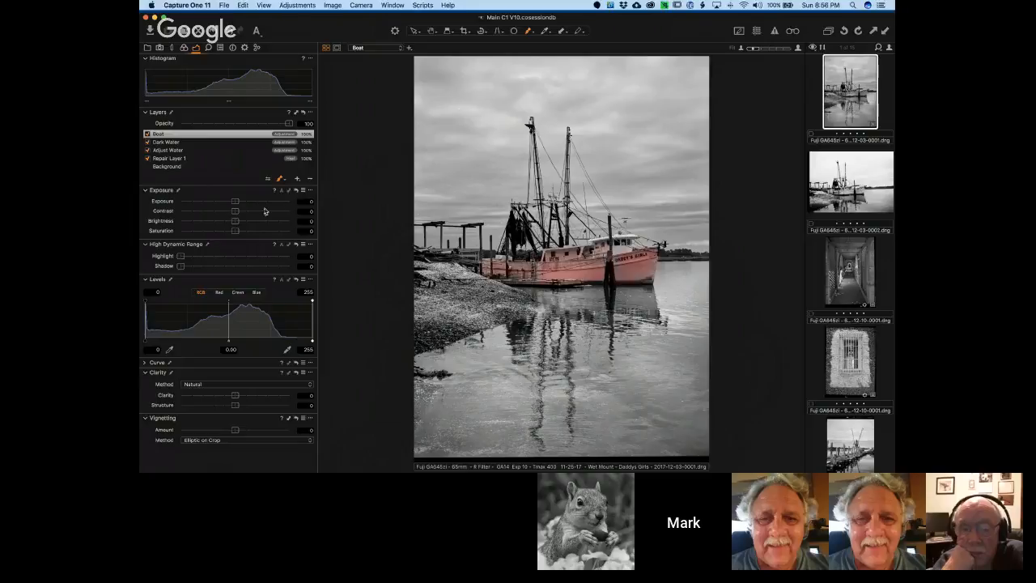
Set the Boat layer's exposure to 1.66 and check its coverage by toggling the mask display
drag(235, 204, 255, 208)
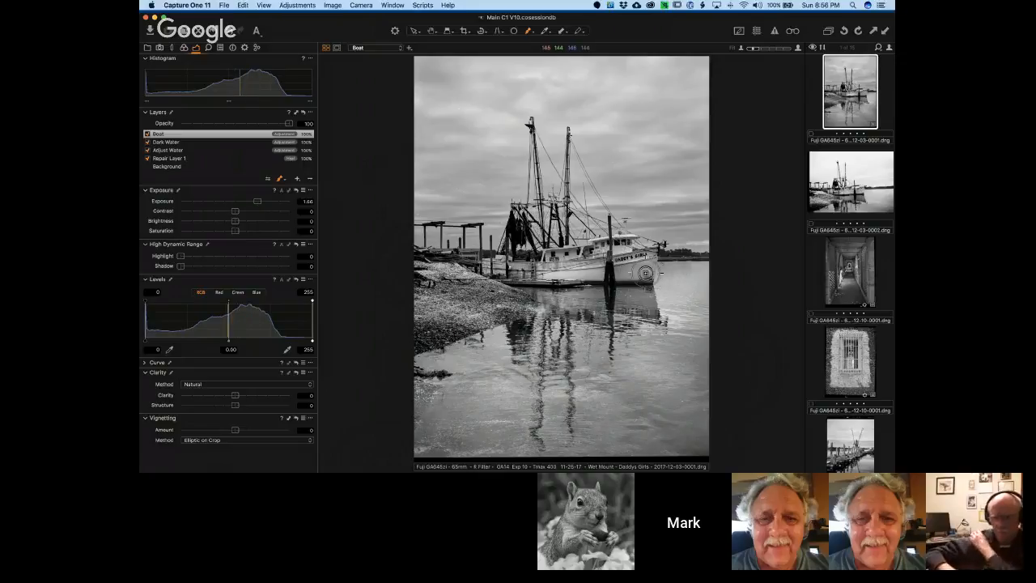
key(m)
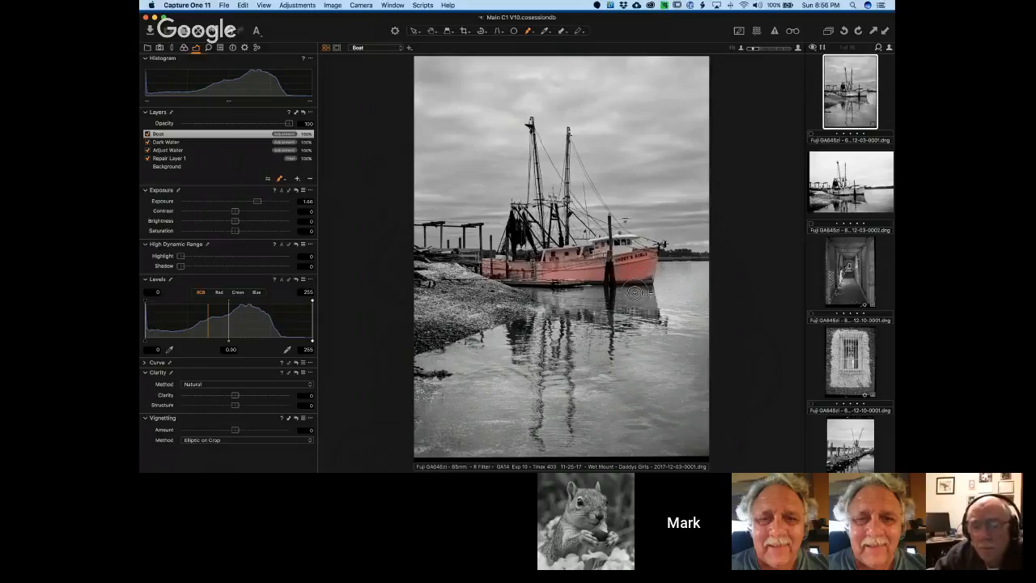
key(m)
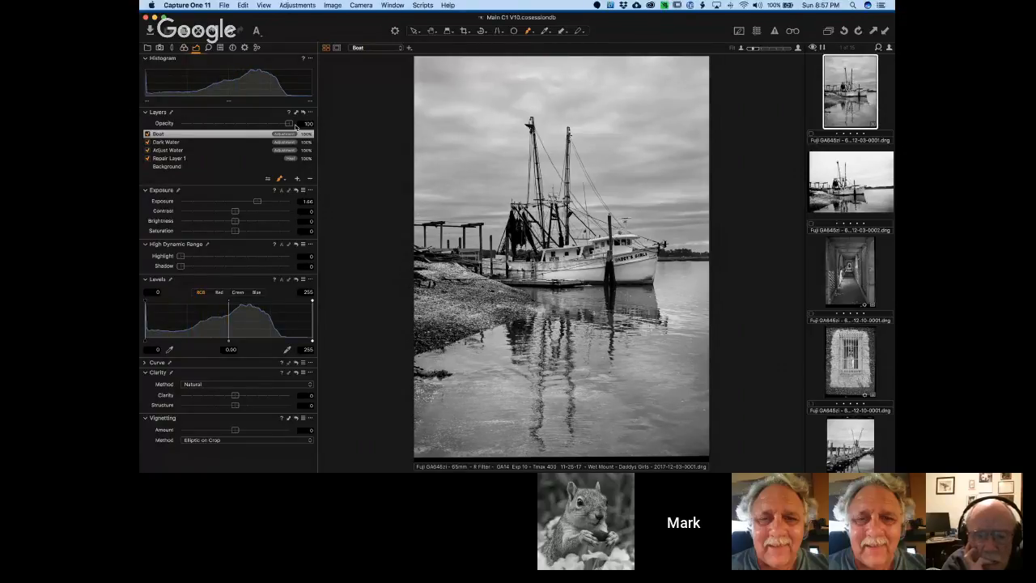
Add an adjustment layer named "Shells Lighten" with exposure 0.56 and brush its mask over the shell bank
click(297, 179)
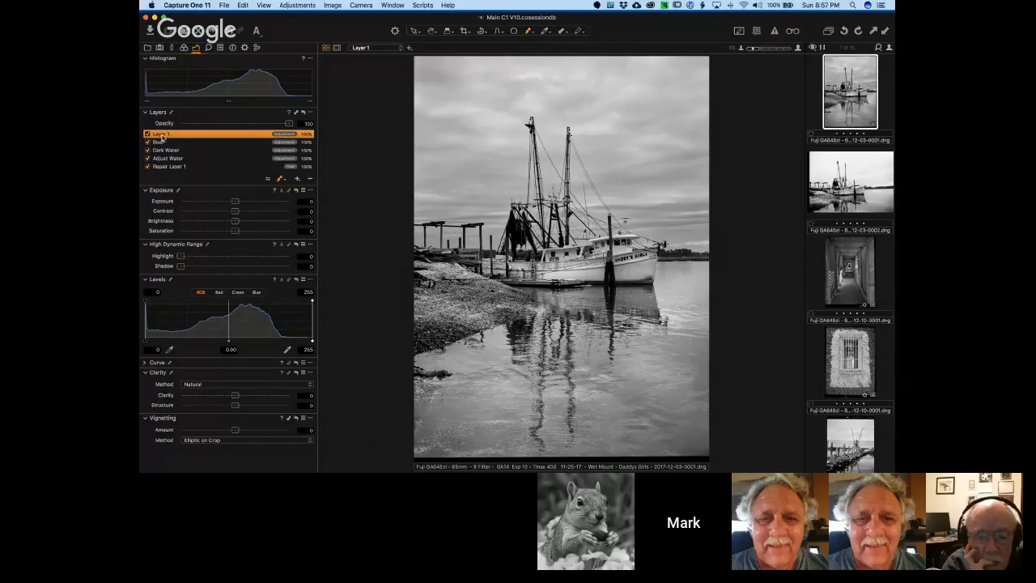
double_click(161, 134)
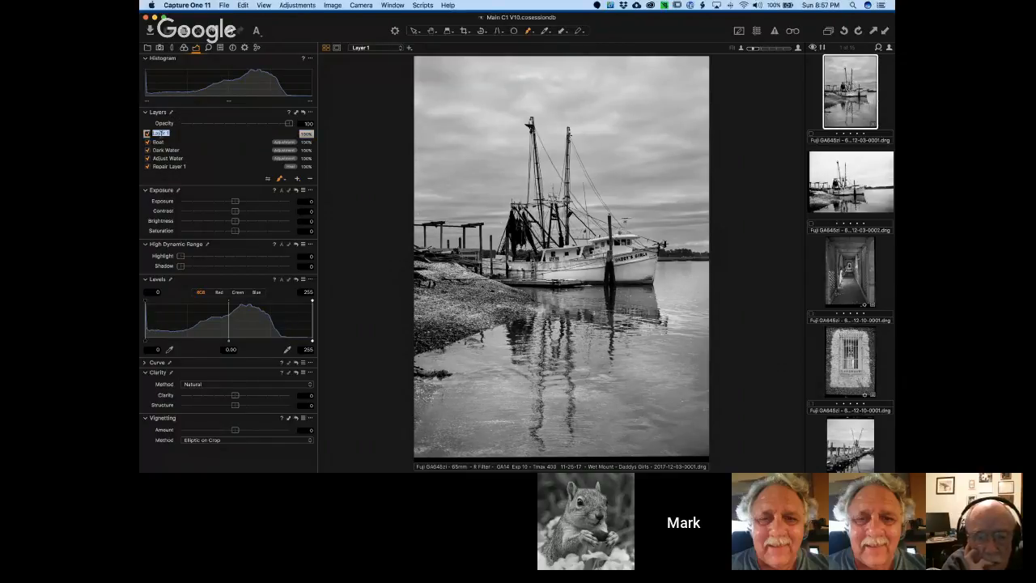
text(Shells L)
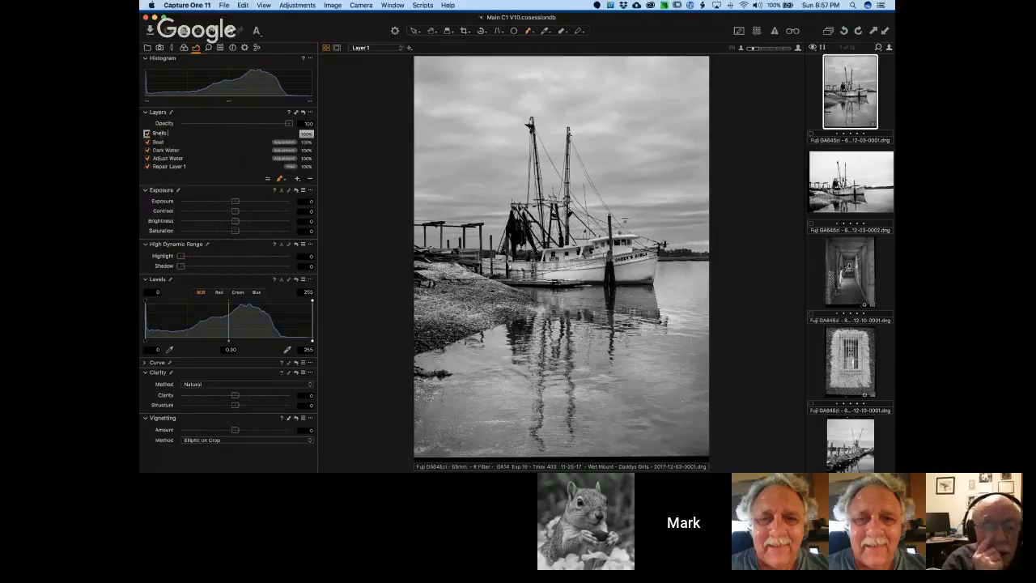
text(ighten)
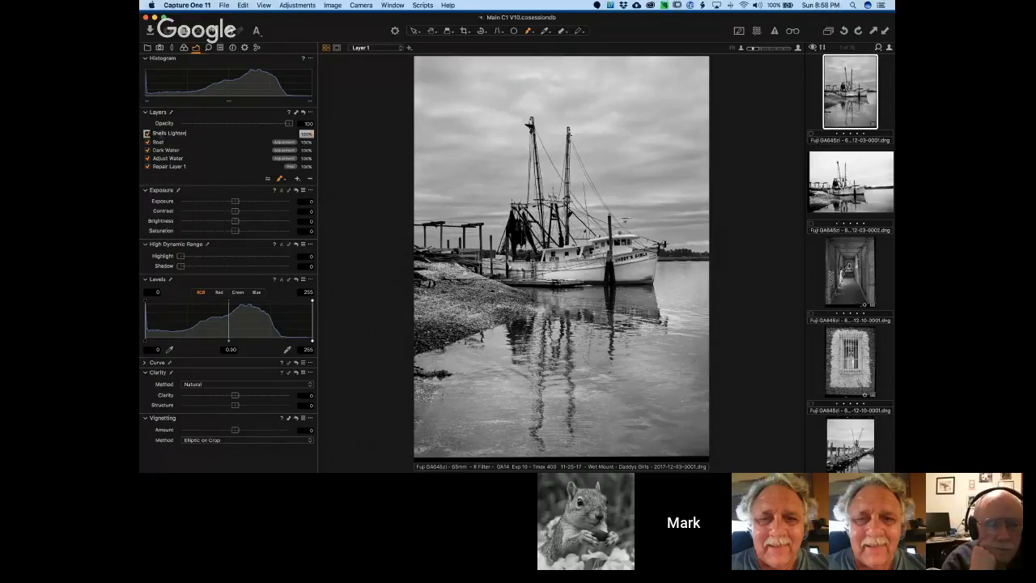
key(Return)
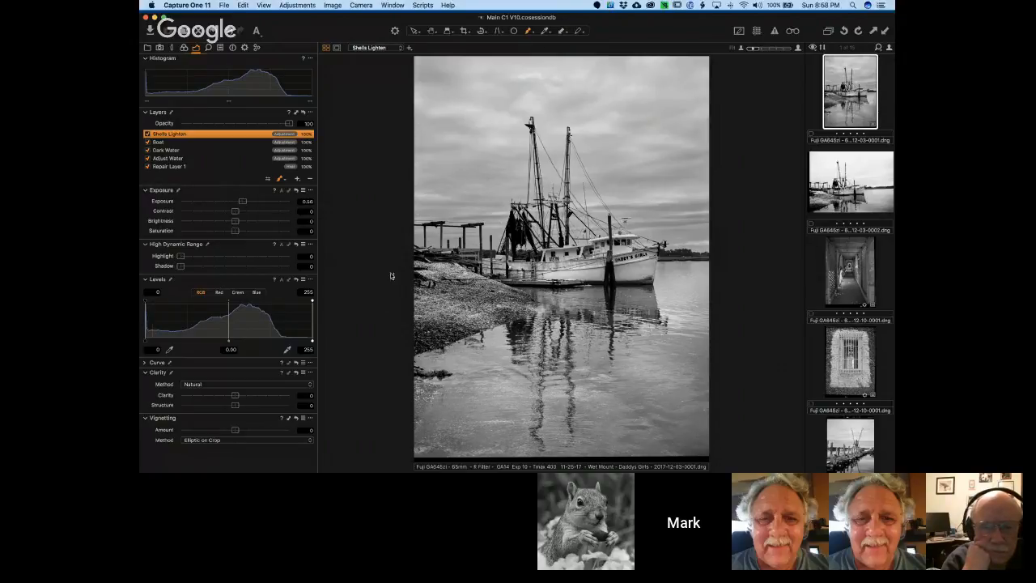
click(428, 304)
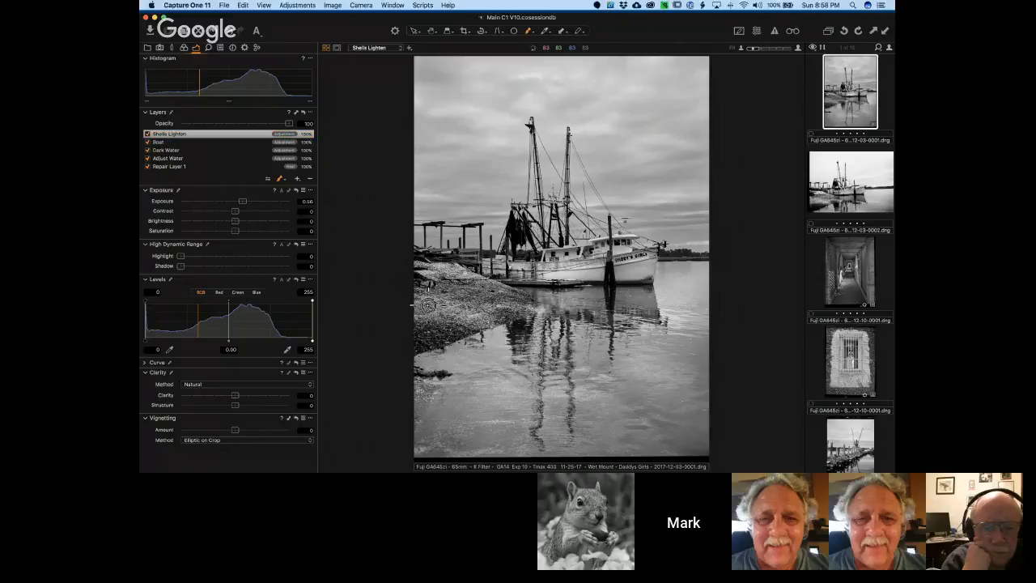
mouse_move(428, 304)
mouse_down()
mouse_move(452, 315)
mouse_move(452, 285)
mouse_move(434, 274)
mouse_move(463, 294)
mouse_move(444, 305)
mouse_move(491, 293)
mouse_move(453, 304)
mouse_move(480, 294)
mouse_move(471, 297)
mouse_up()
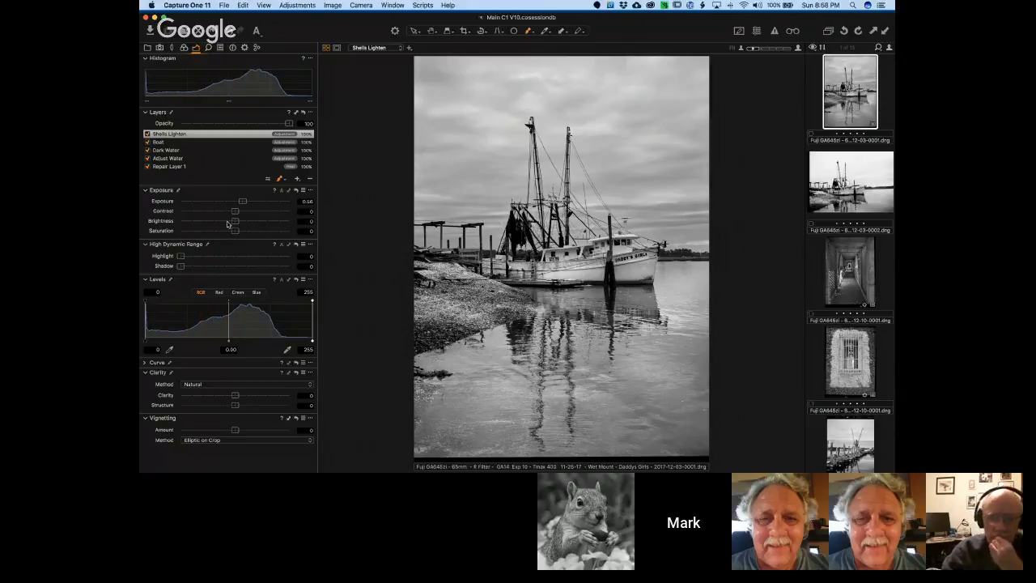
Add an adjustment layer named "Shells Darken" and lower its exposure to -0.66
click(297, 178)
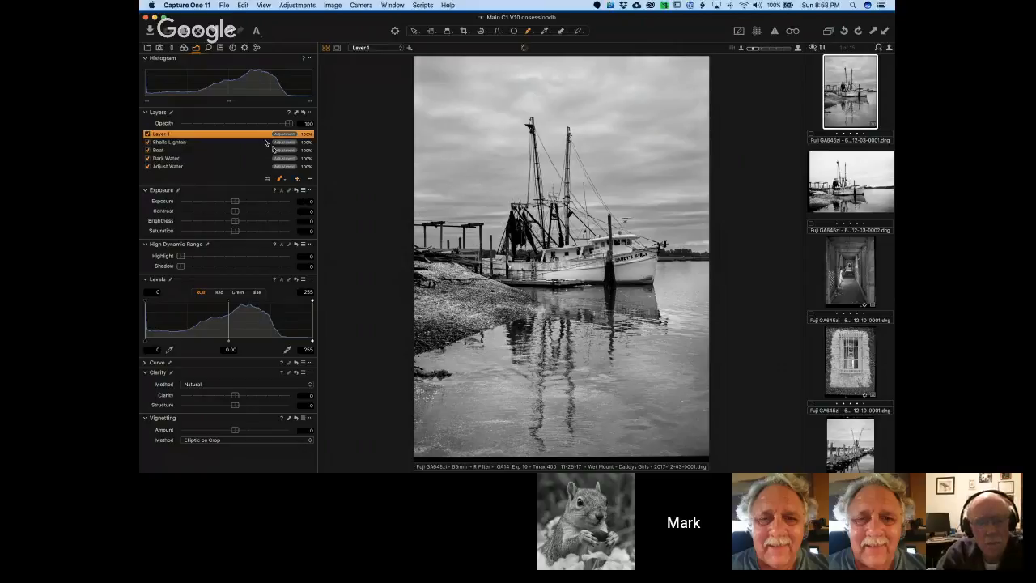
double_click(161, 134)
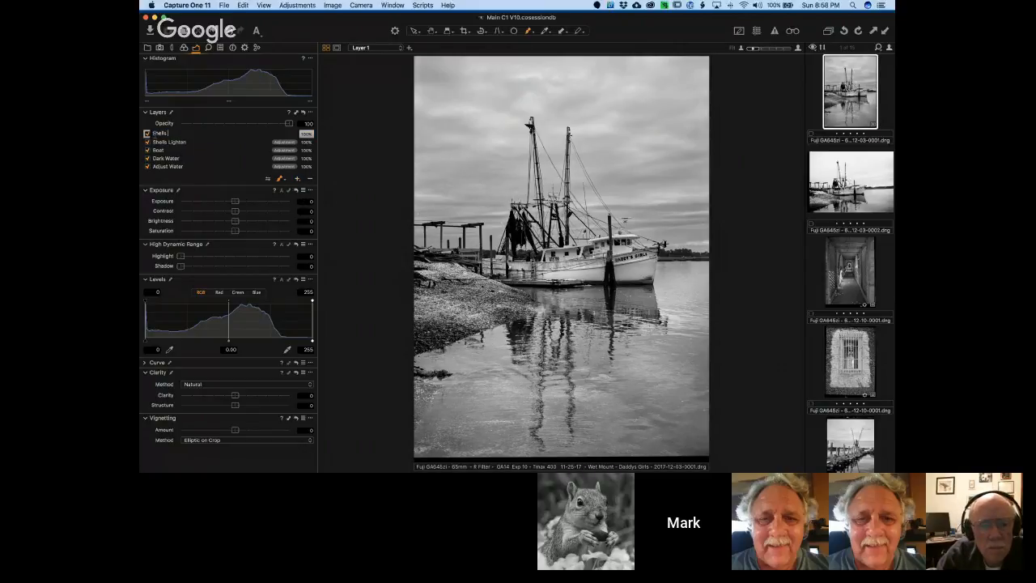
text(Shells Darken)
key(Return)
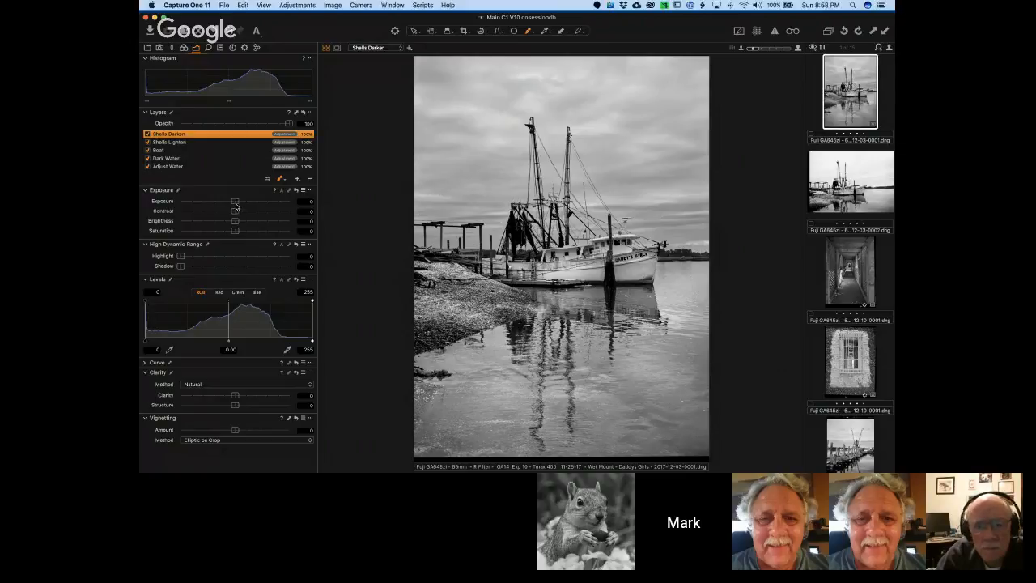
drag(228, 204, 226, 204)
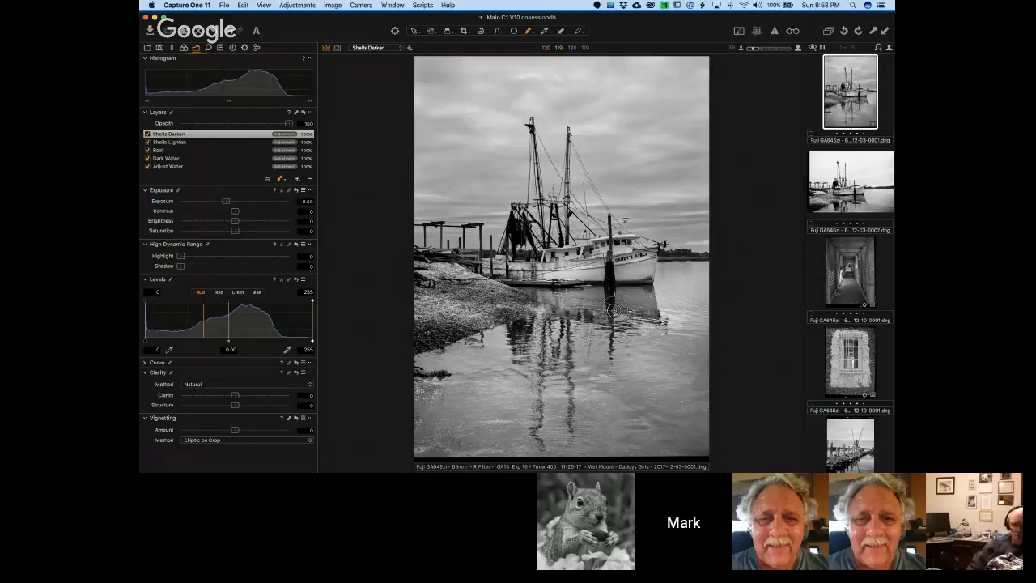
Add an adjustment layer named "Piligs" for the wooden pilings beside the boat
scroll(615, 310, up, 5)
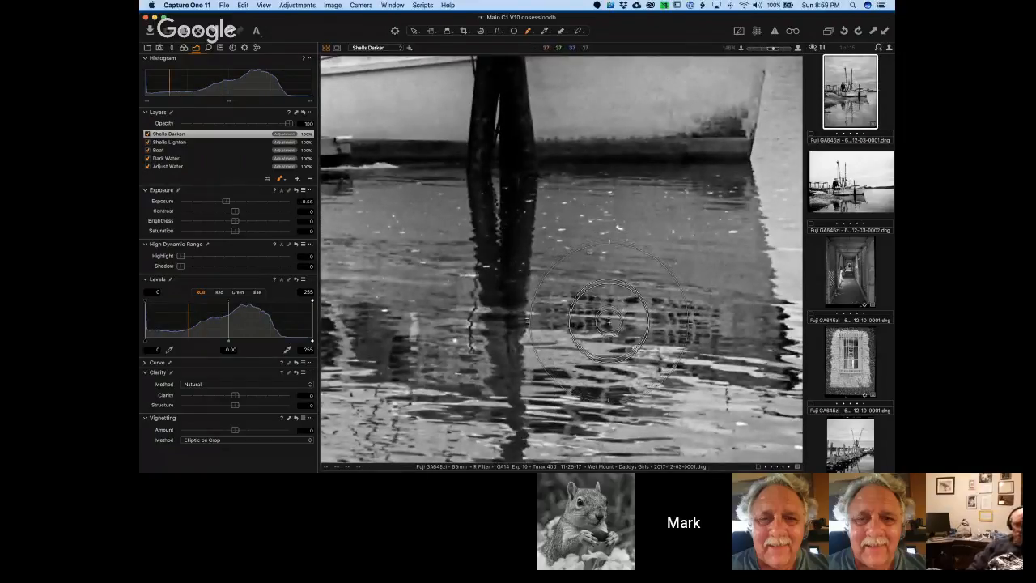
scroll(547, 215, down, 5)
scroll(547, 215, down, 2)
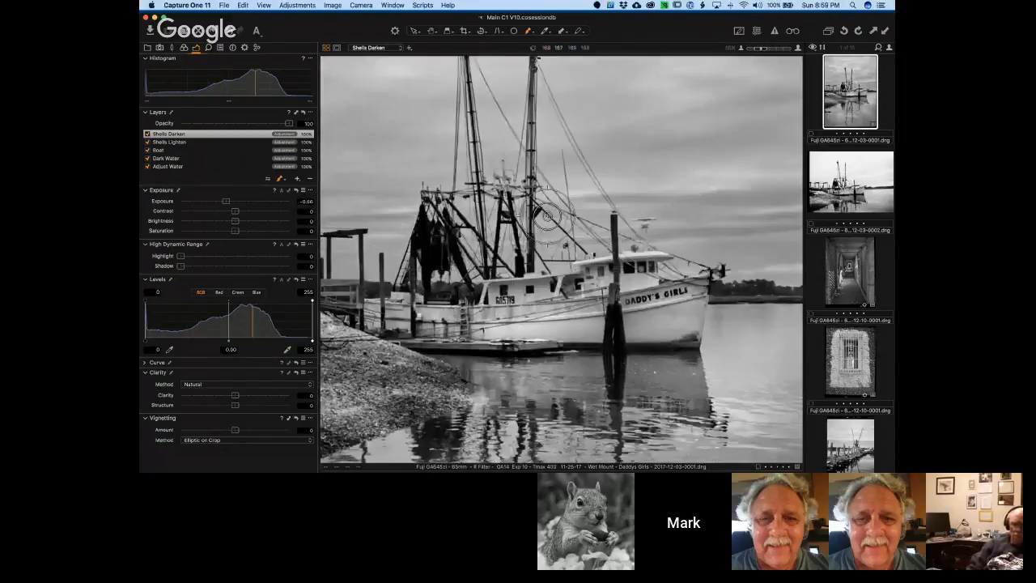
scroll(547, 215, up, 2)
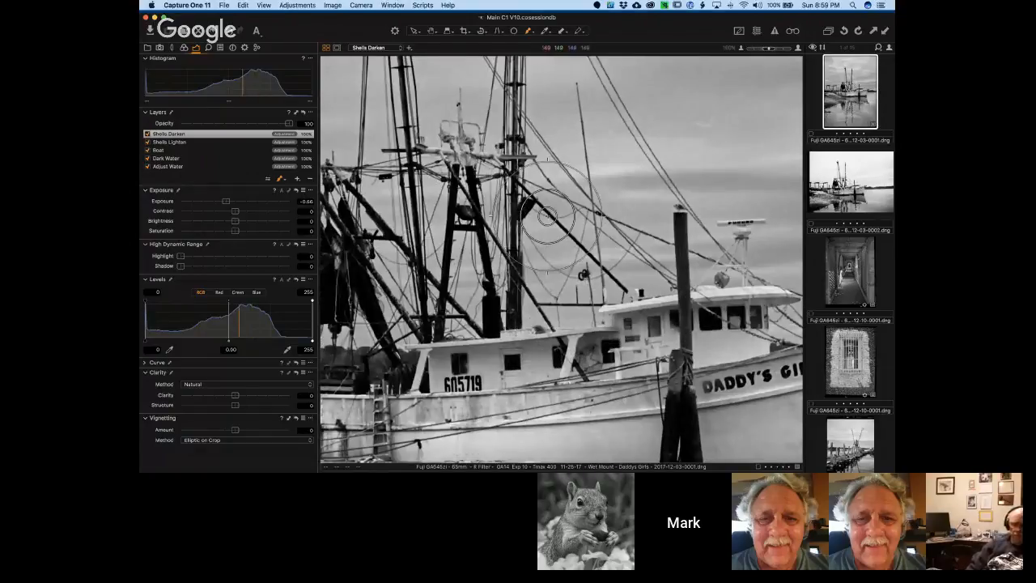
scroll(547, 215, down, 2)
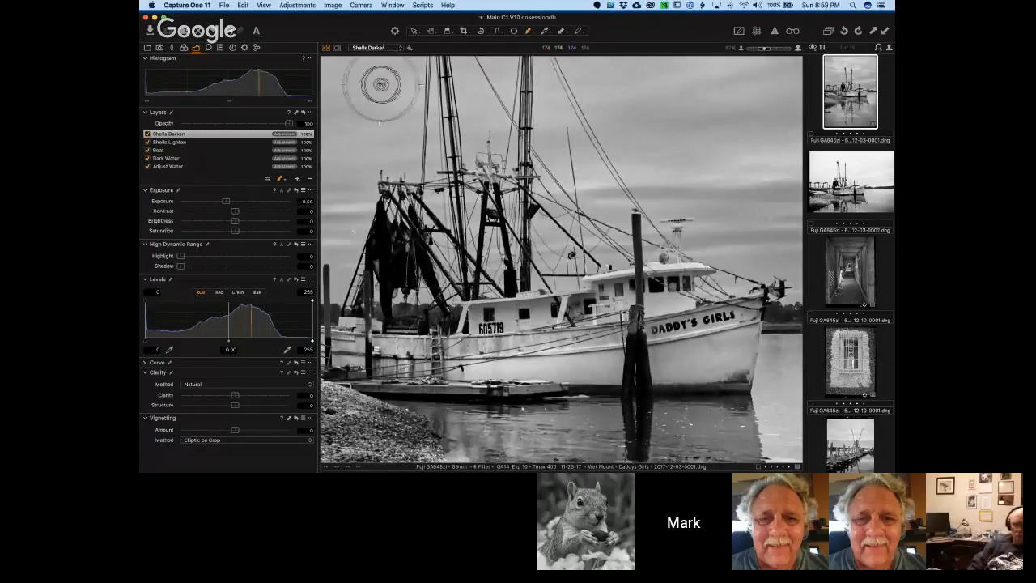
click(297, 179)
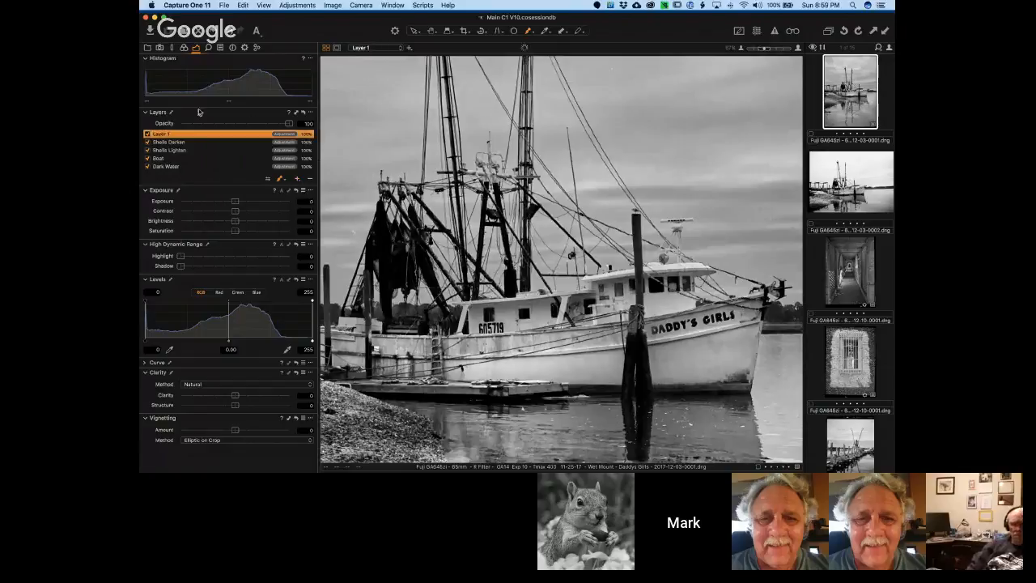
double_click(162, 133)
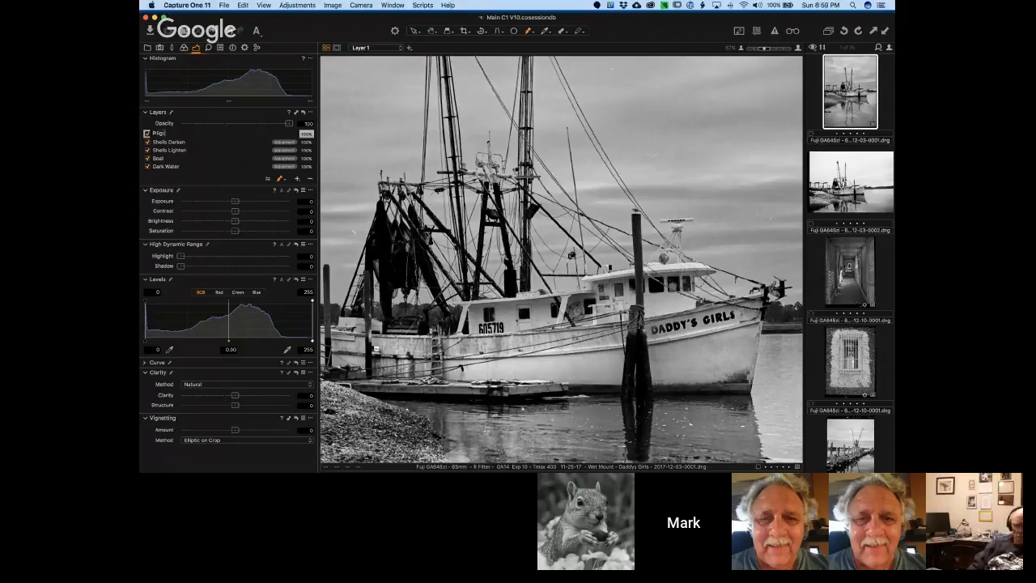
key(Return)
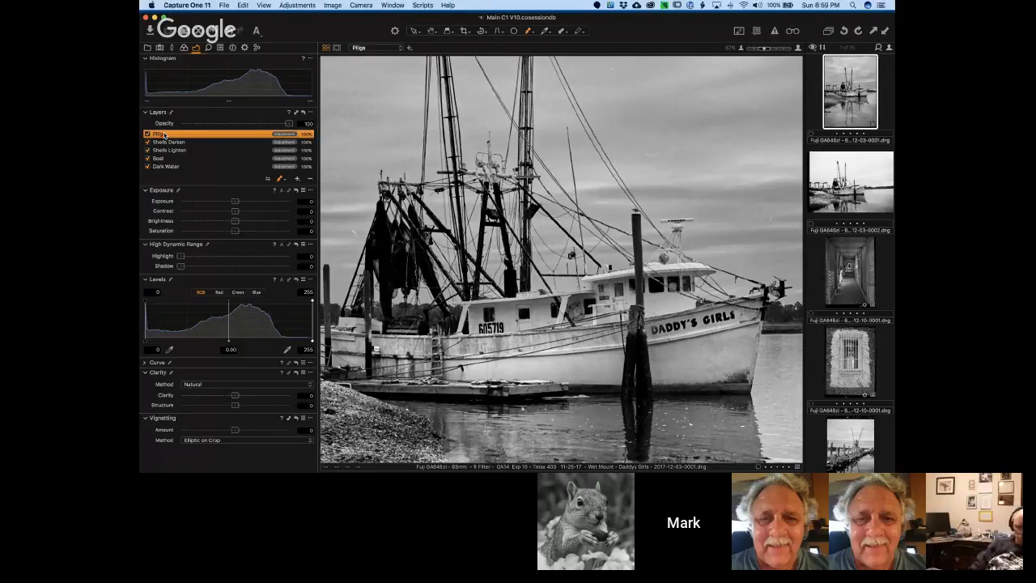
Adjust the brush and paint the Piligs layer's mask over the pilings in front of the bow and their reflection
right_click(650, 250)
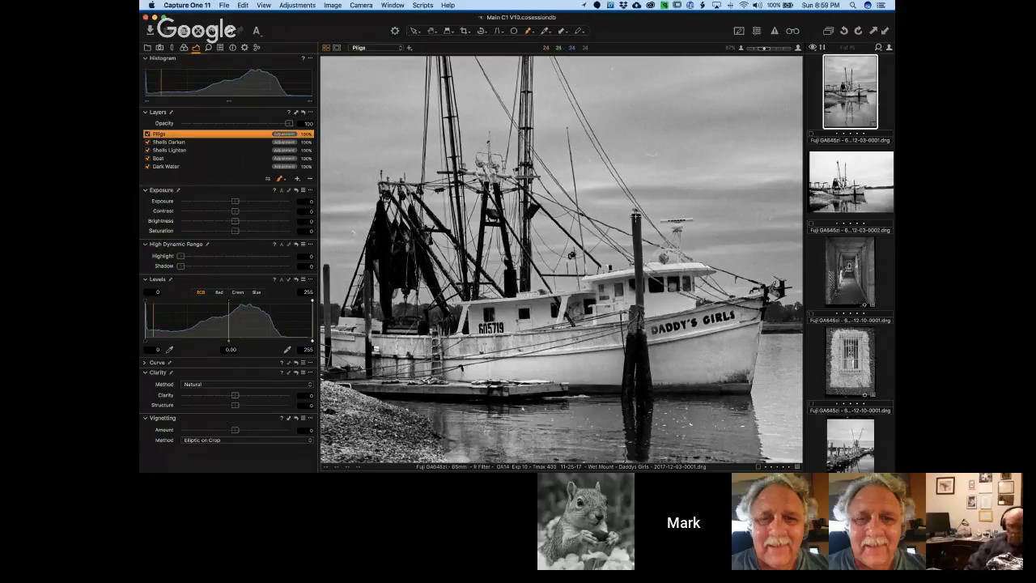
drag(636, 217, 636, 230)
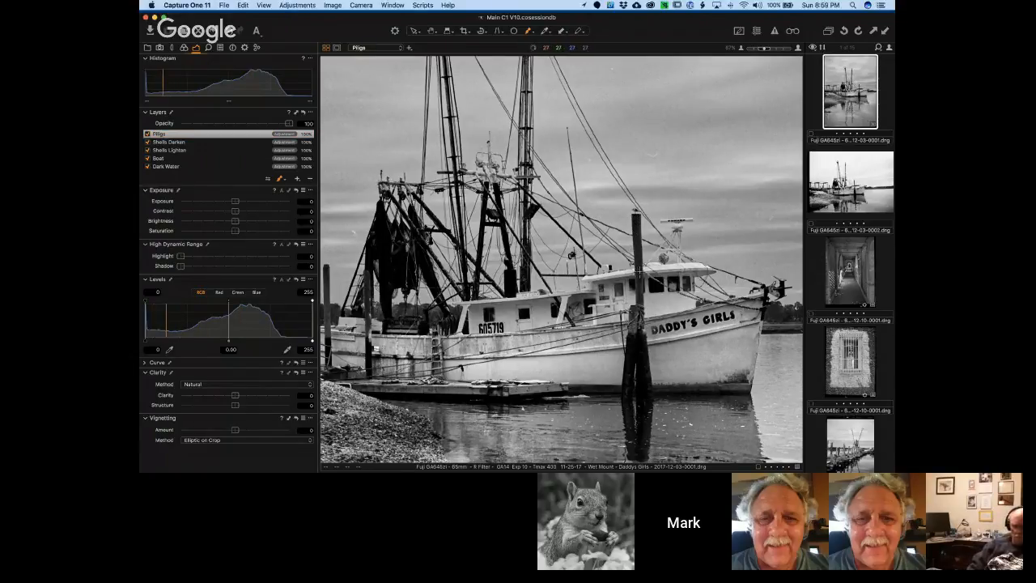
drag(636, 217, 637, 237)
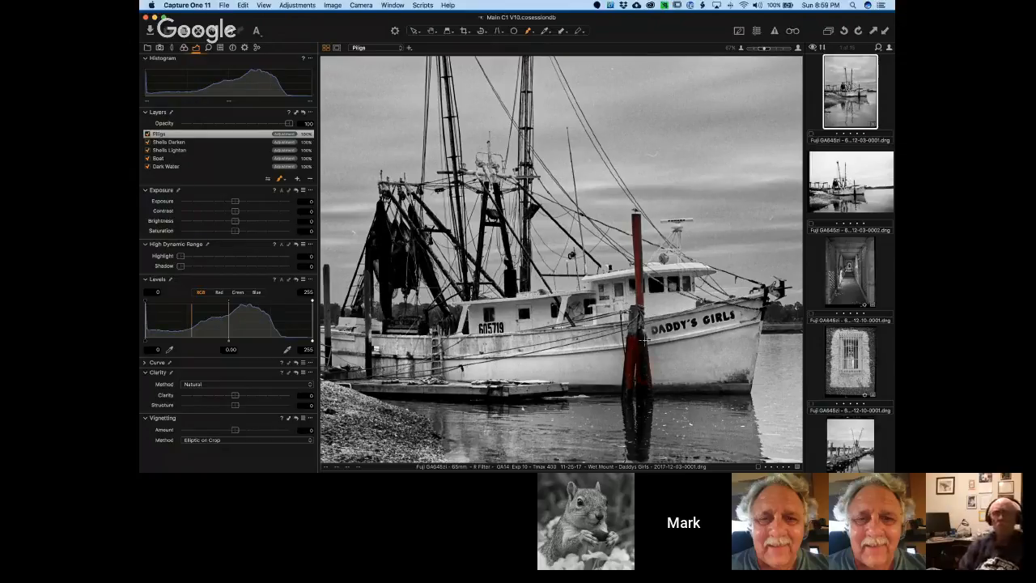
drag(644, 340, 645, 375)
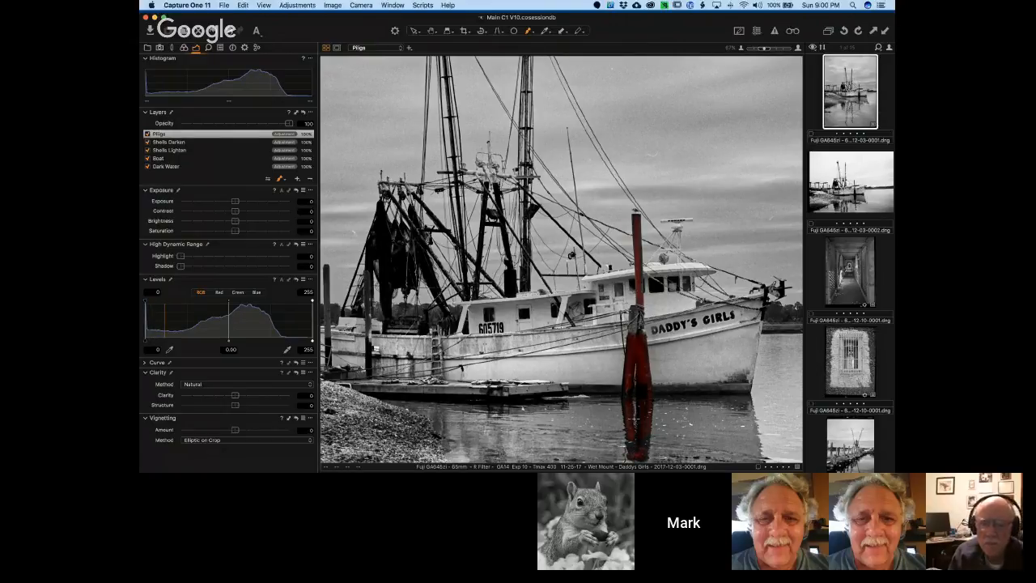
right_click(633, 421)
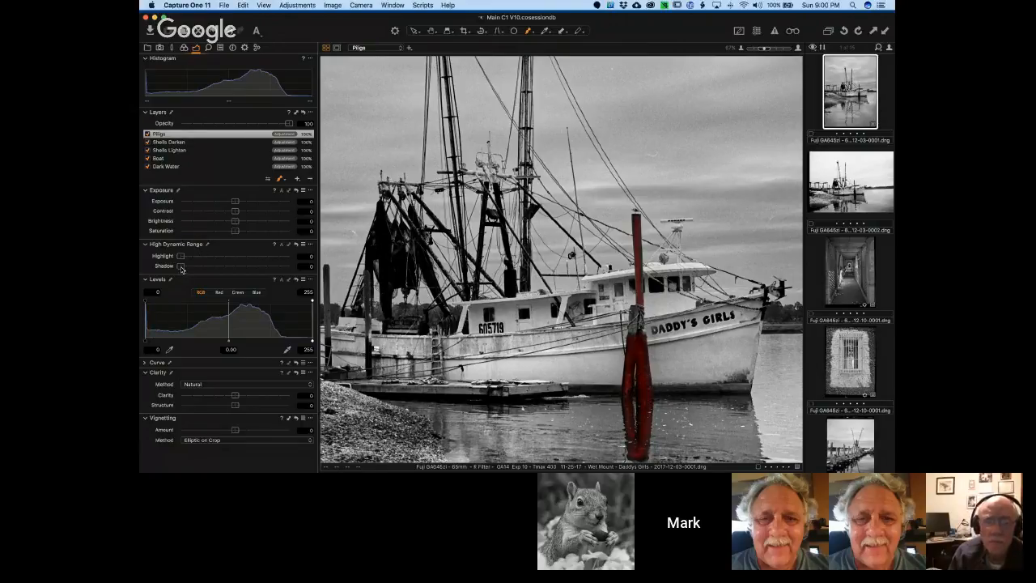
Set the Piligs layer's High Dynamic Range shadow to 91, checking the mask display along the way
drag(182, 270, 283, 270)
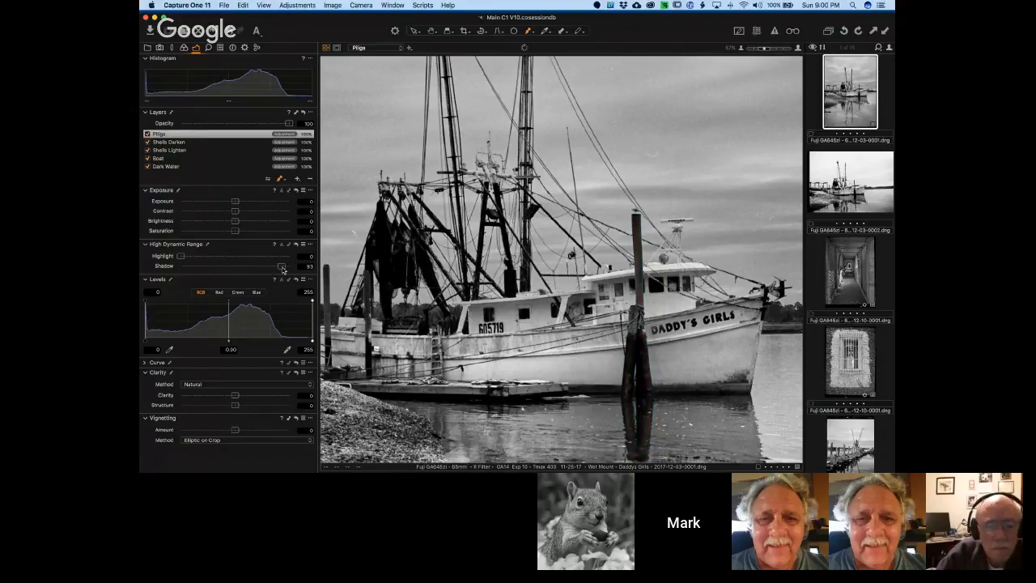
drag(180, 266, 304, 273)
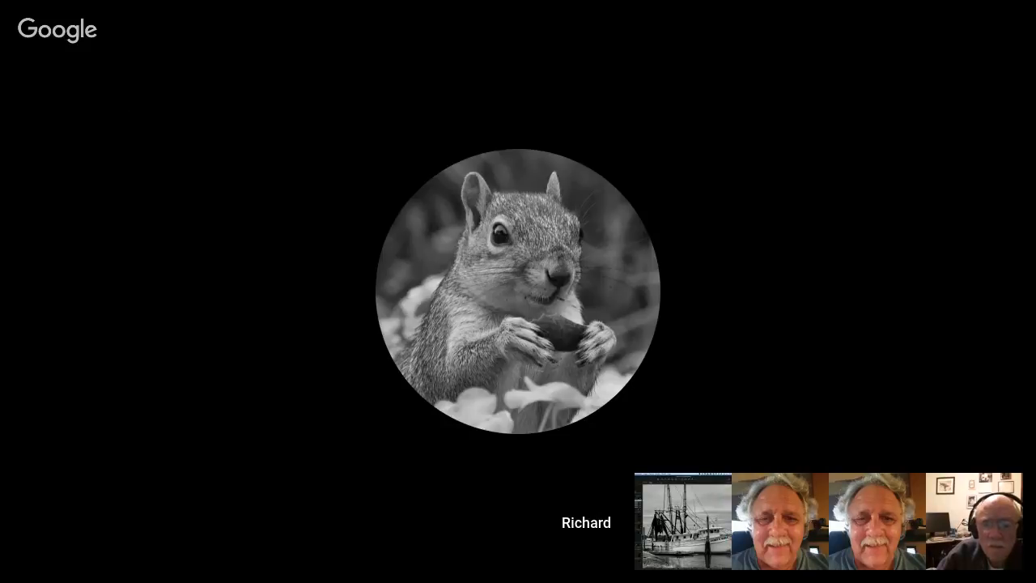
key(m)
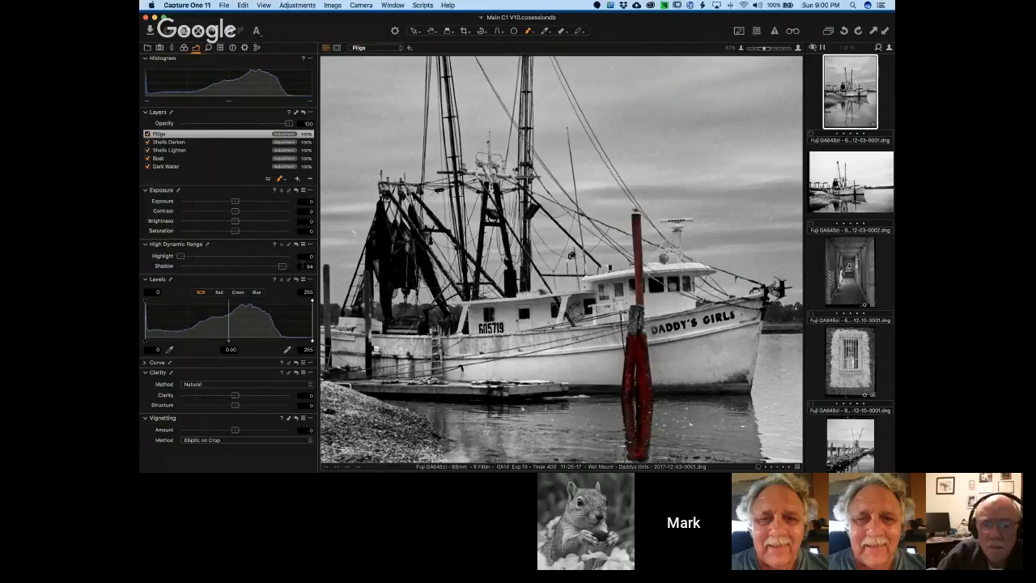
drag(283, 266, 280, 277)
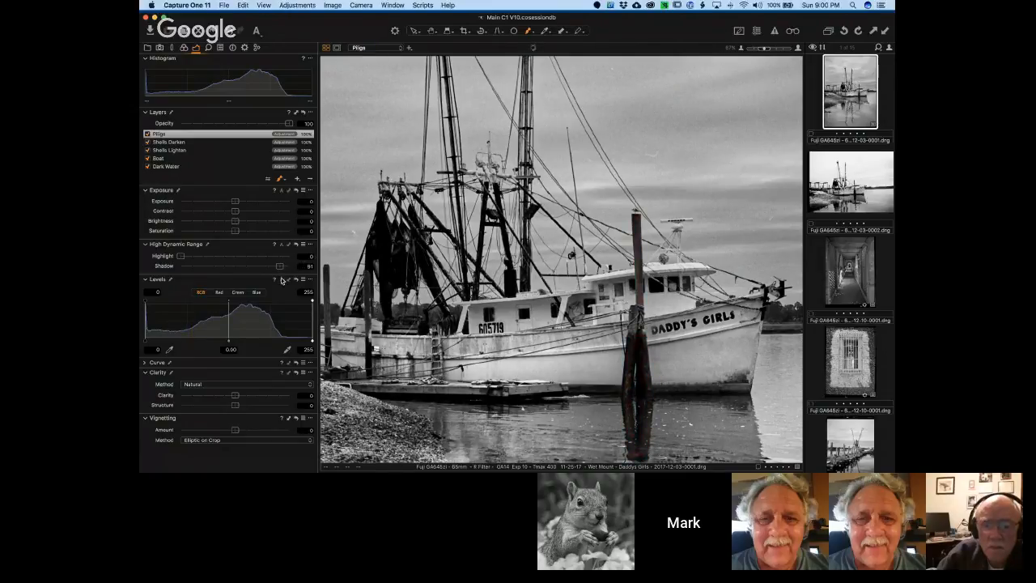
Raise the Piligs layer's exposure to about 1.5, toggling the mask display to check its coverage
drag(234, 200, 255, 205)
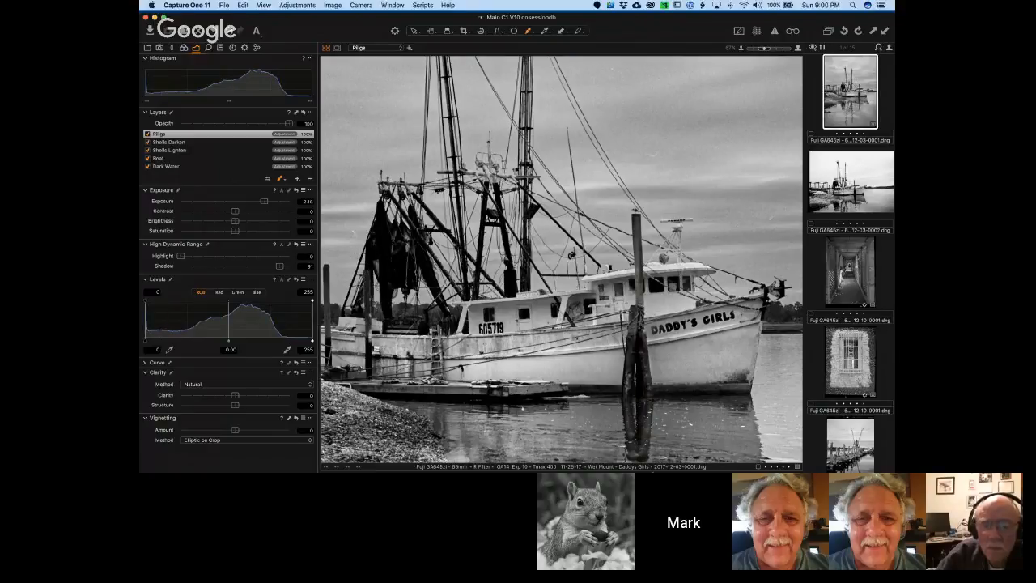
key(m)
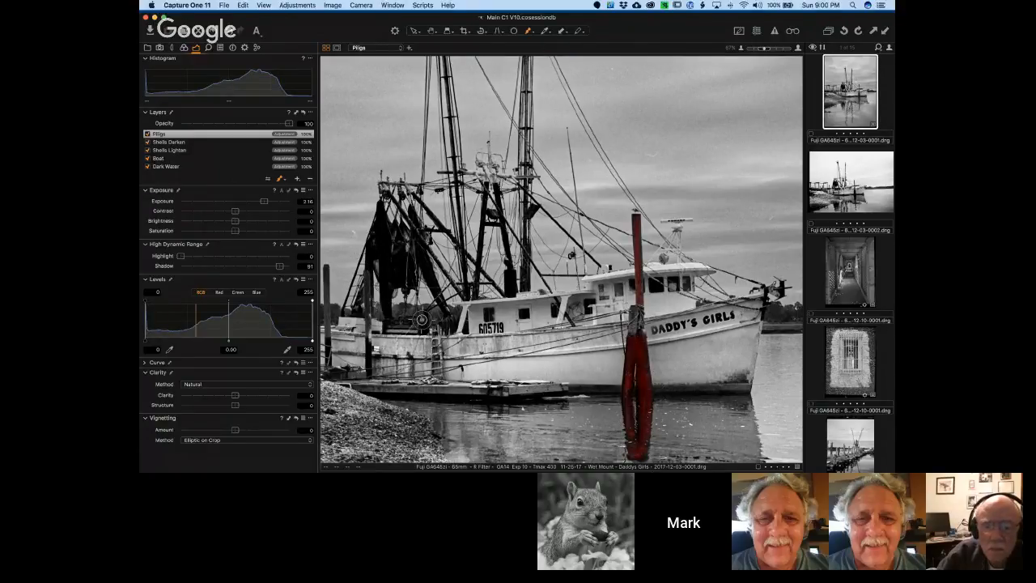
key(m)
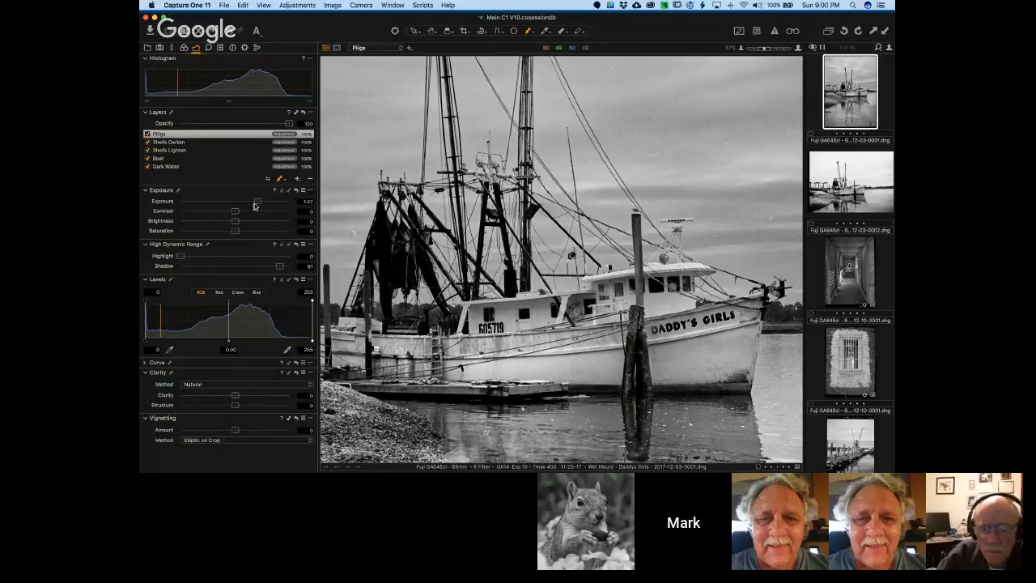
drag(253, 205, 260, 208)
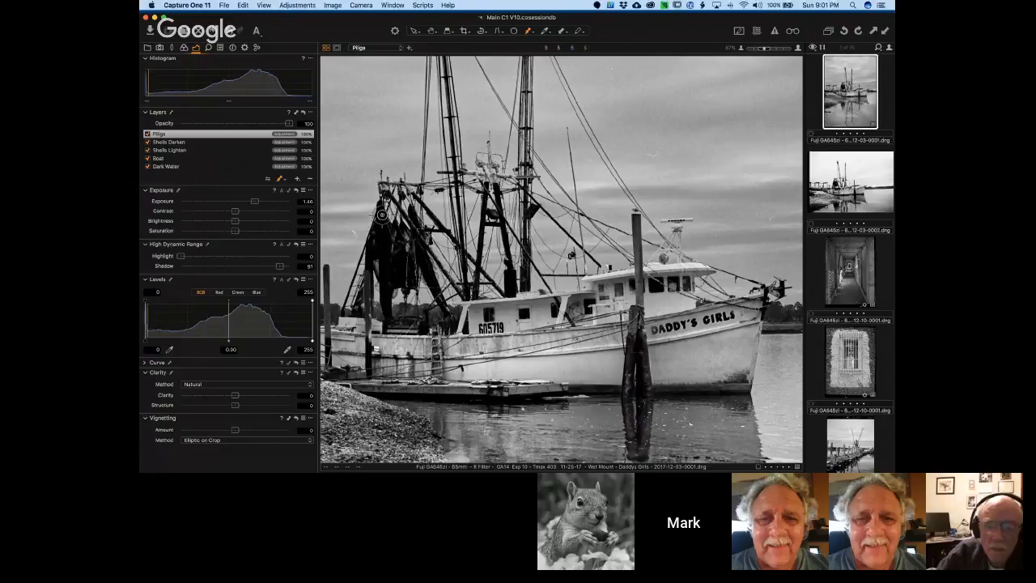
Extend the Piligs layer's mask over the dark hanging nets at the stern and set the layer's exposure to 2.44
mouse_move(380, 215)
mouse_down()
mouse_move(385, 299)
mouse_move(399, 263)
mouse_move(398, 252)
mouse_move(386, 274)
mouse_move(369, 237)
mouse_move(367, 251)
mouse_move(378, 214)
mouse_move(387, 300)
mouse_move(405, 293)
mouse_move(414, 254)
mouse_move(410, 285)
mouse_move(441, 294)
mouse_move(416, 247)
mouse_move(432, 300)
mouse_move(417, 301)
mouse_move(368, 265)
mouse_move(378, 263)
mouse_up()
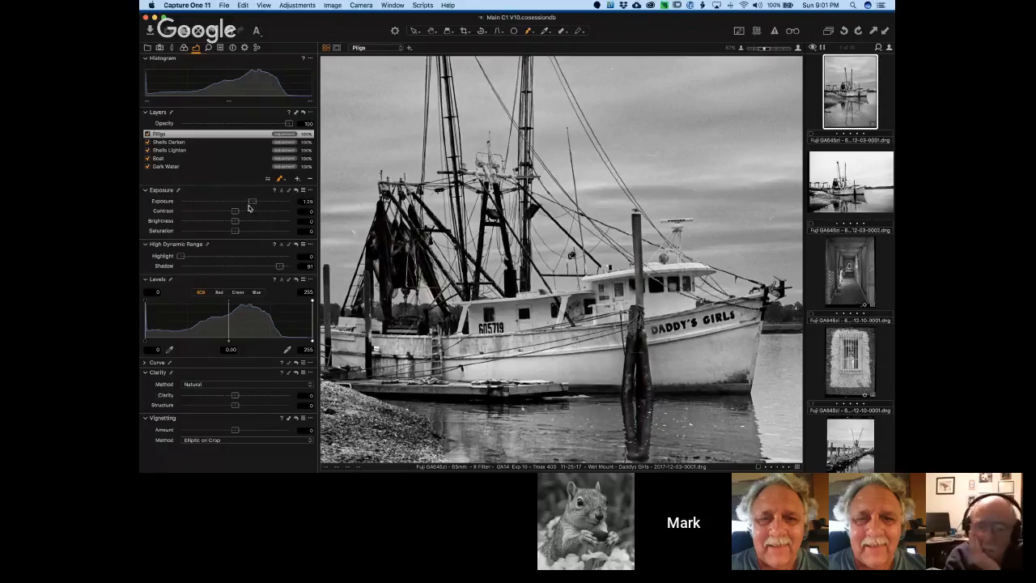
drag(248, 208, 268, 208)
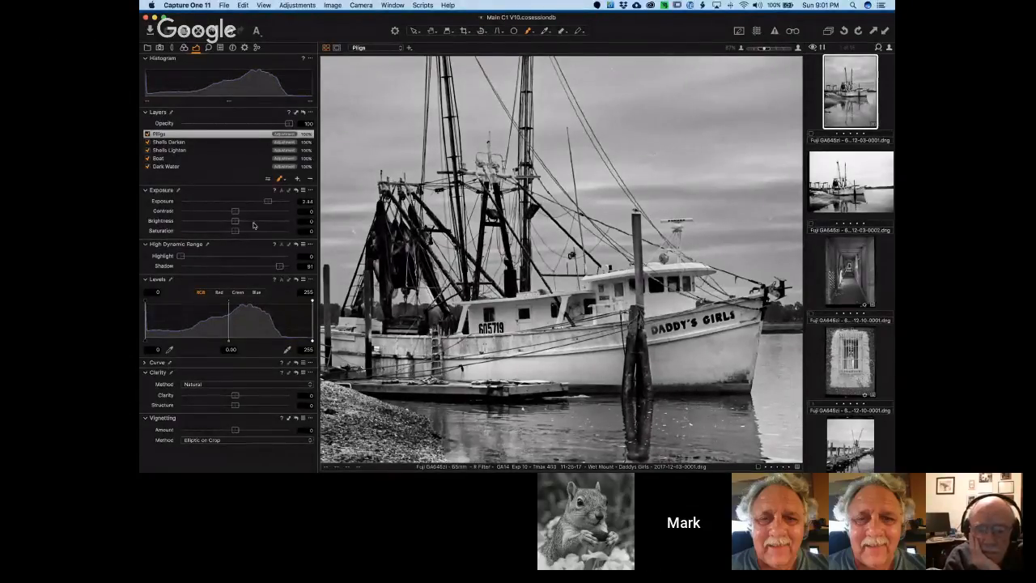
Add a new adjustment layer above the Piligs layer and name it Sky Dark
key(super+0)
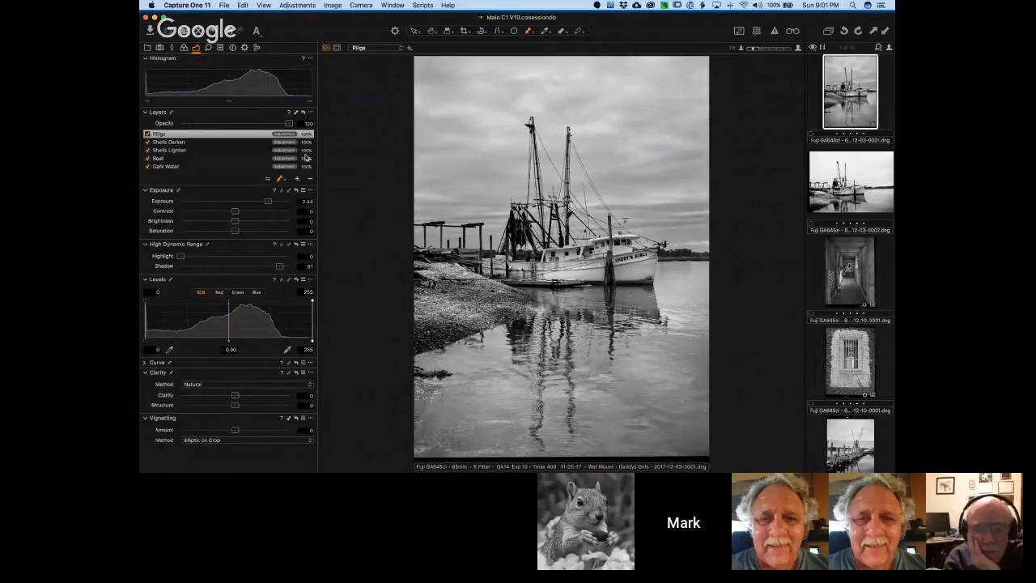
click(298, 180)
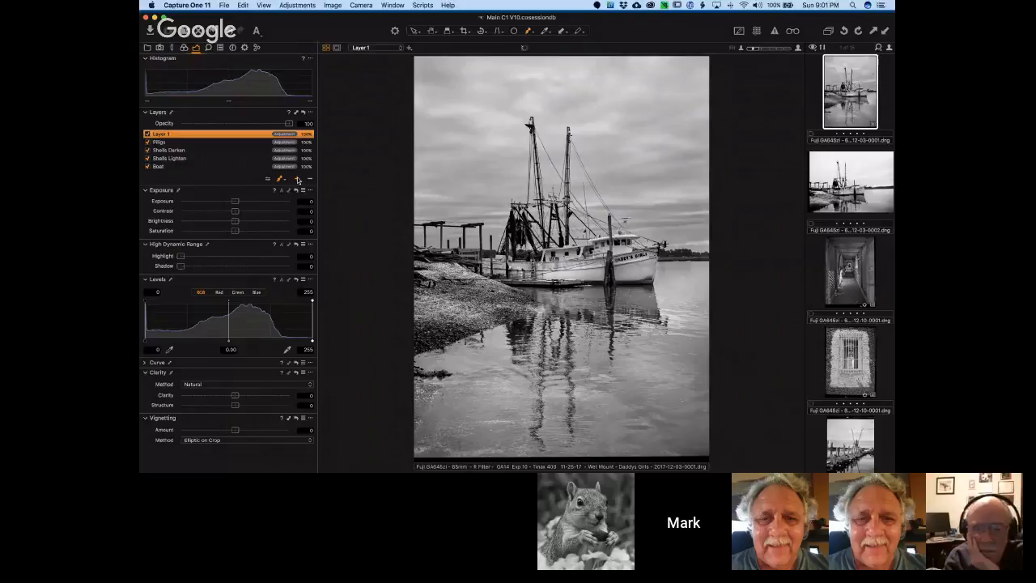
double_click(161, 134)
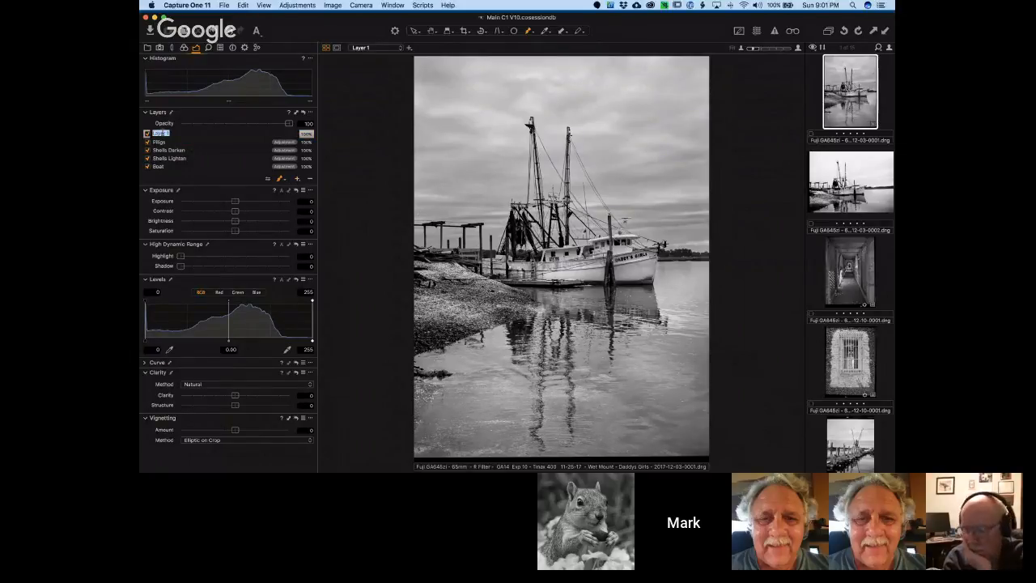
text(Bl)
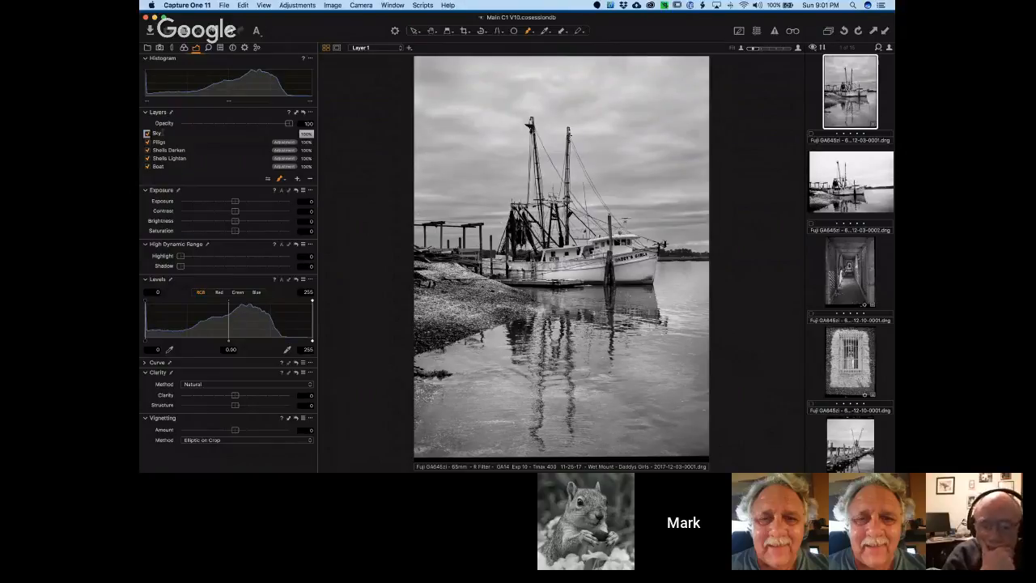
text(y Dark)
key(Return)
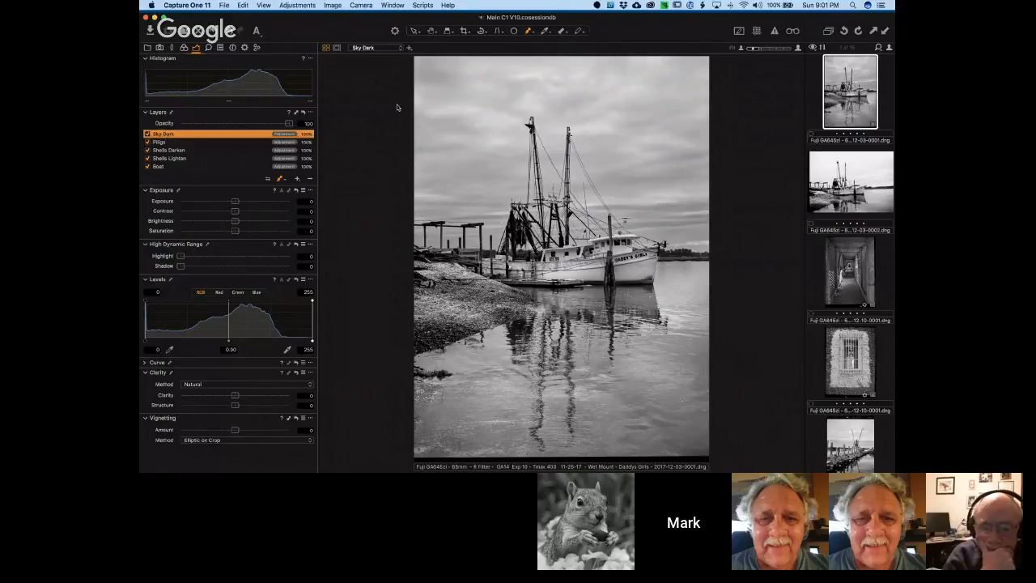
Enlarge the brush to a size above 1,000 and paint the Sky Dark layer's mask over the upper sky
right_click(507, 97)
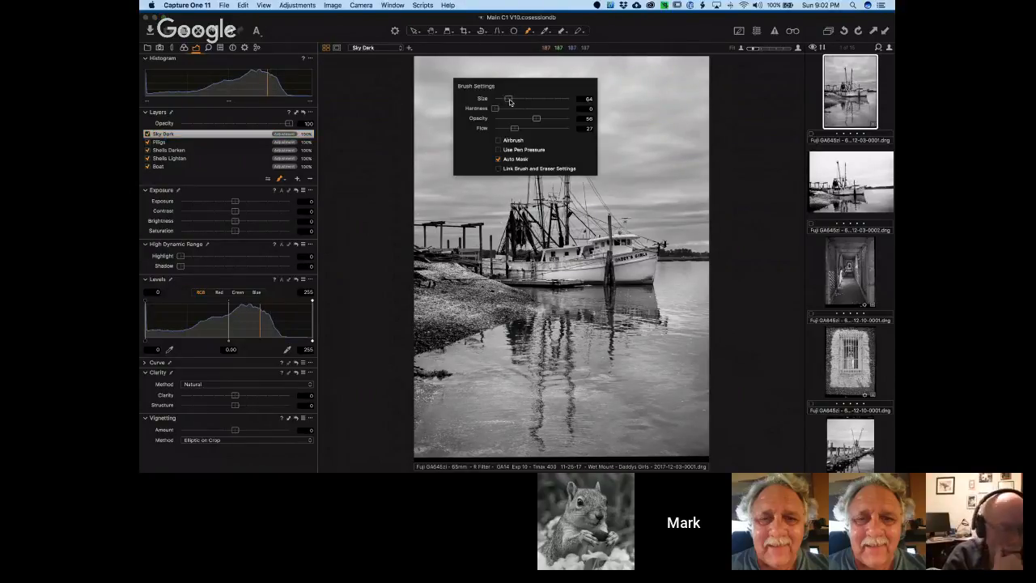
drag(510, 99, 533, 98)
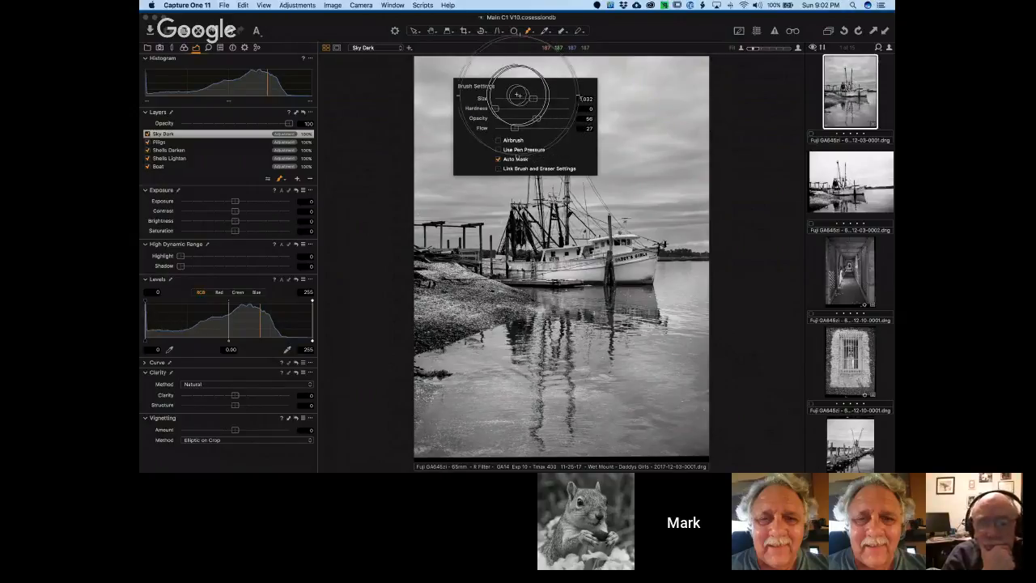
right_click(472, 91)
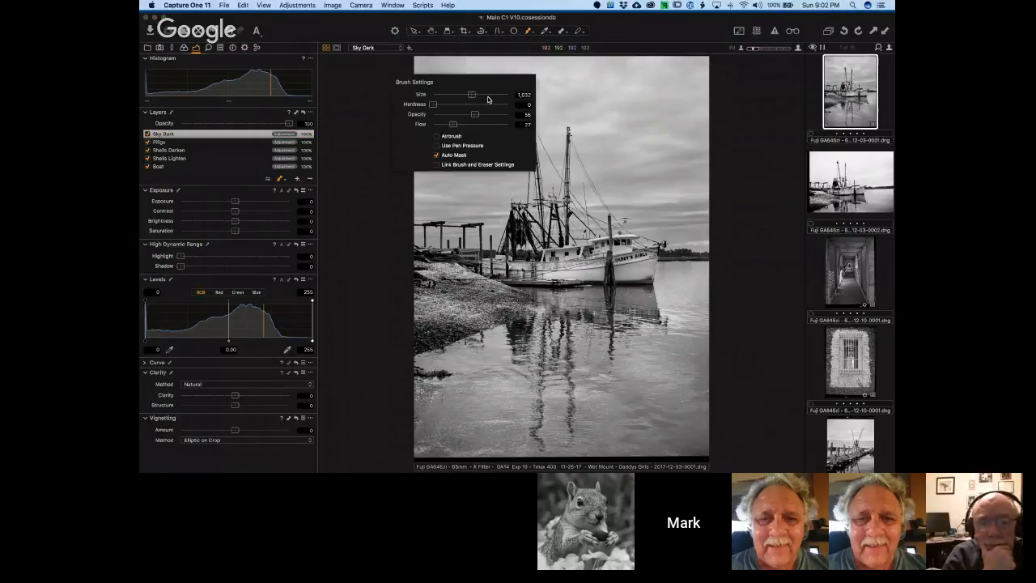
drag(472, 94, 474, 95)
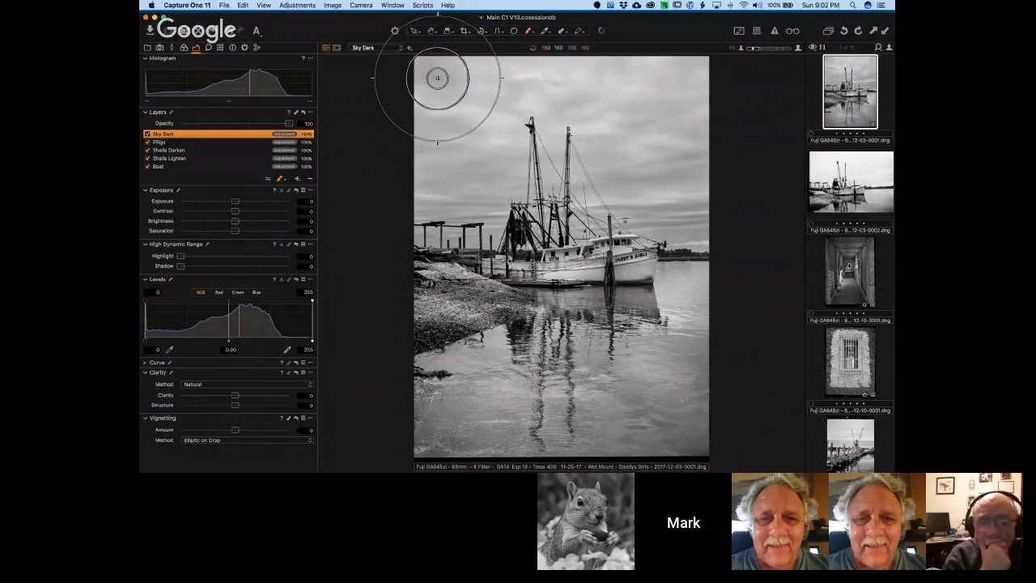
mouse_move(432, 76)
mouse_down()
mouse_move(652, 71)
mouse_move(708, 82)
mouse_move(599, 117)
mouse_move(425, 125)
mouse_move(429, 138)
mouse_move(472, 143)
mouse_move(698, 147)
mouse_move(690, 169)
mouse_move(432, 183)
mouse_up()
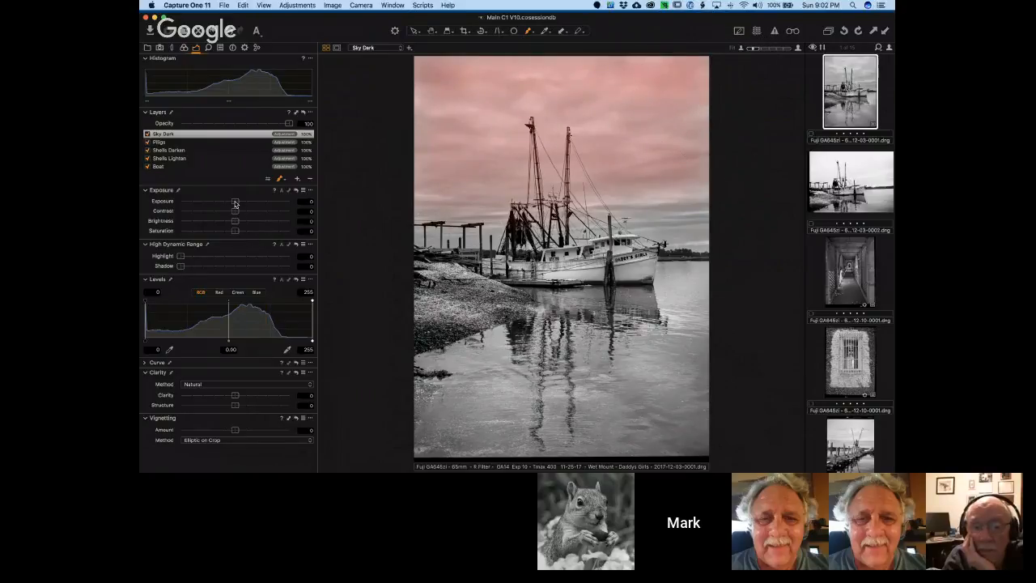
Darken the Sky Dark layer by setting its exposure to -1.6 and its High Dynamic Range highlight to 37
drag(233, 203, 214, 205)
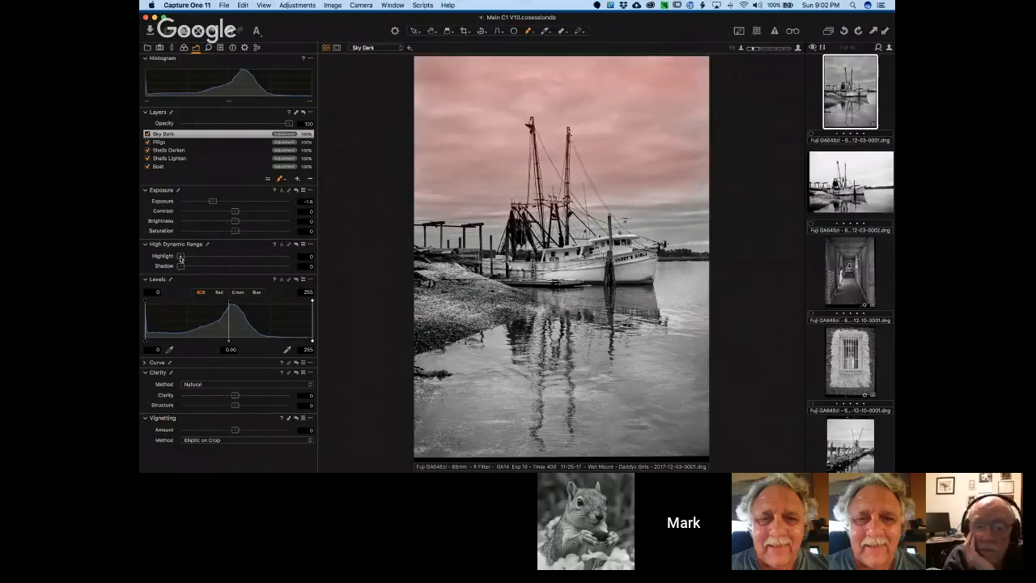
drag(181, 257, 220, 264)
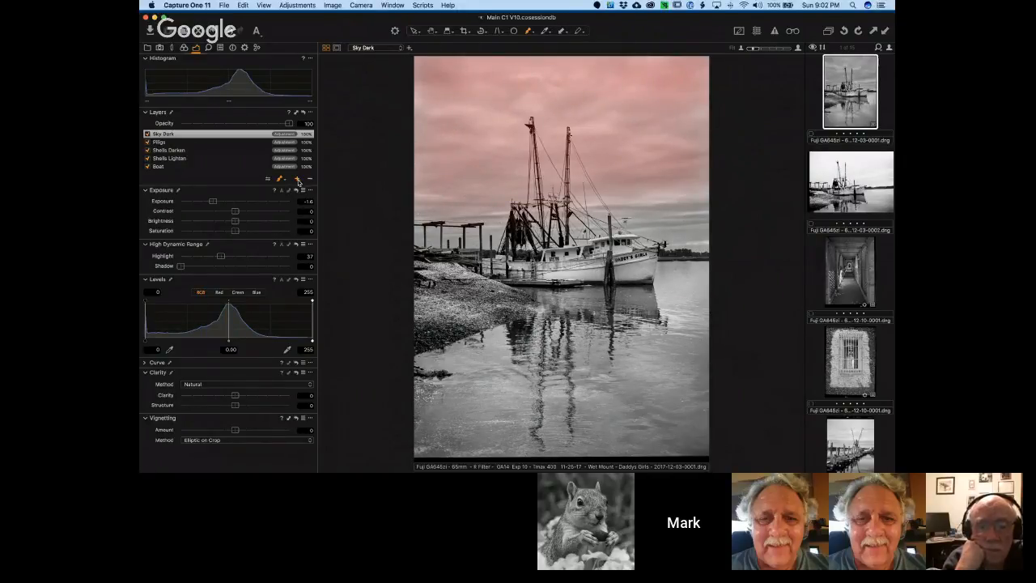
Add a new heal layer and heal the curved hair mark in the sky beside the rigging, sampling from the adjacent clear sky
mouse_move(298, 182)
mouse_down()
mouse_move(322, 193)
mouse_move(323, 209)
mouse_up()
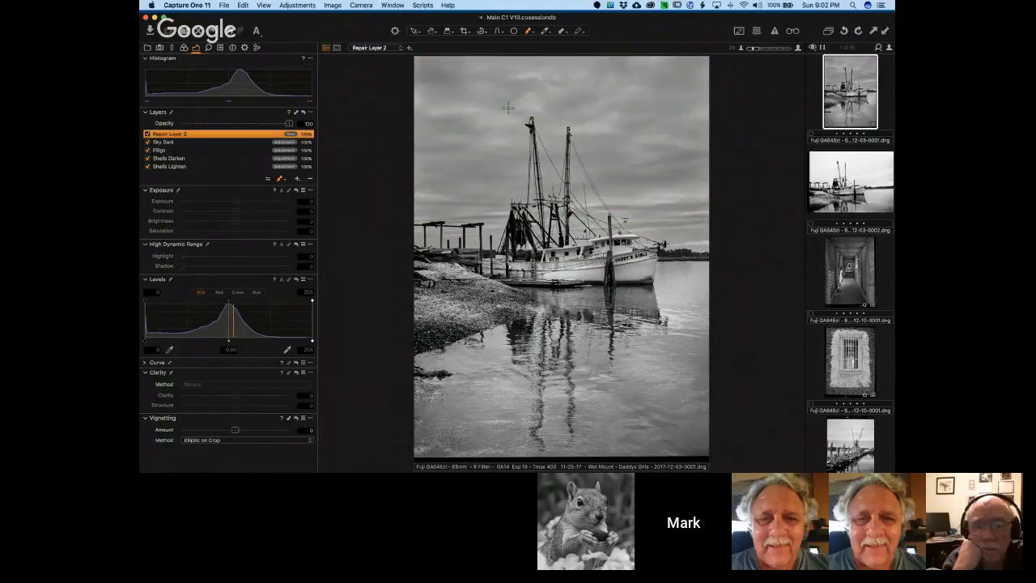
scroll(508, 108, up, 5)
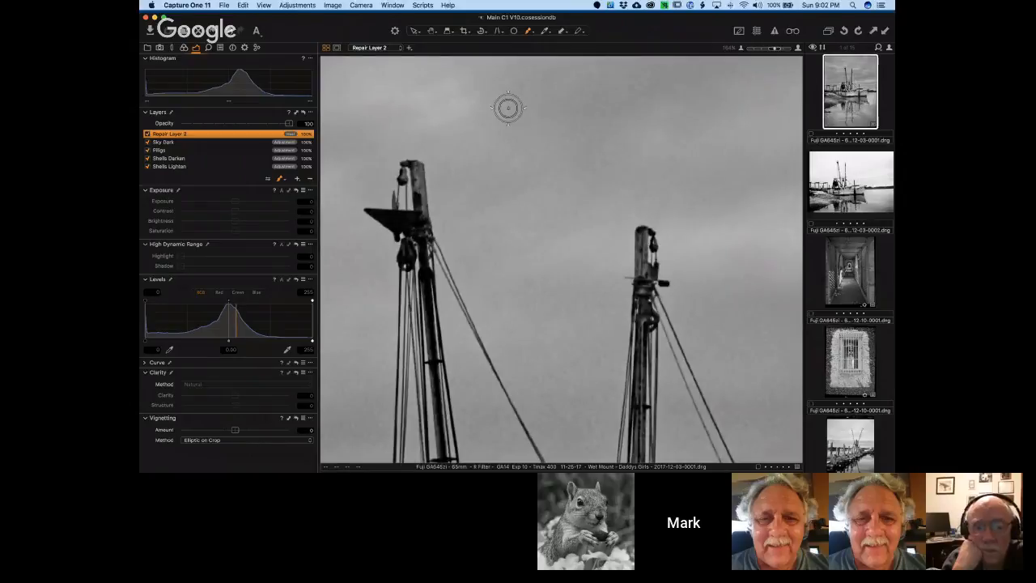
click(434, 32)
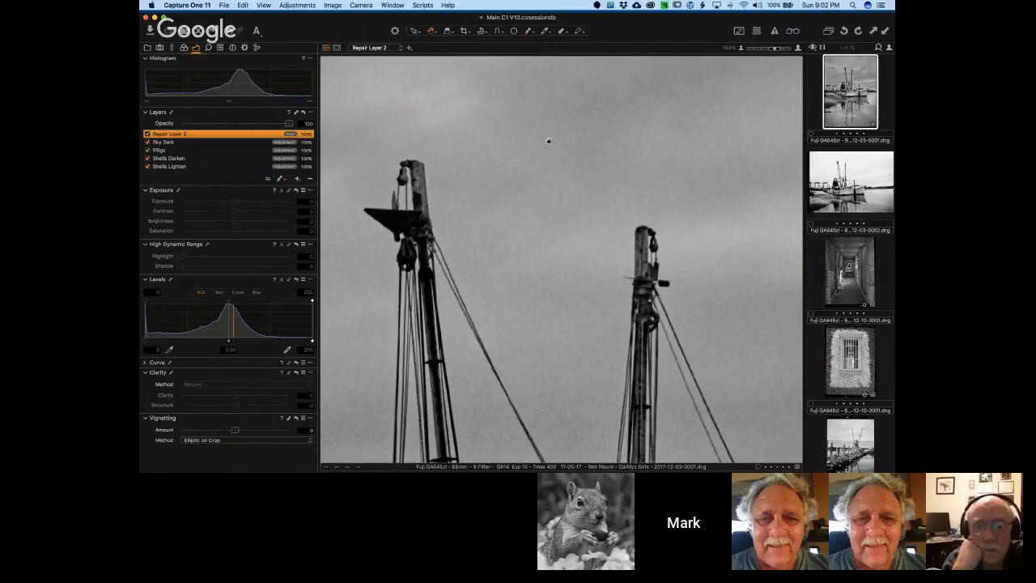
drag(659, 203, 319, 110)
drag(410, 188, 520, 114)
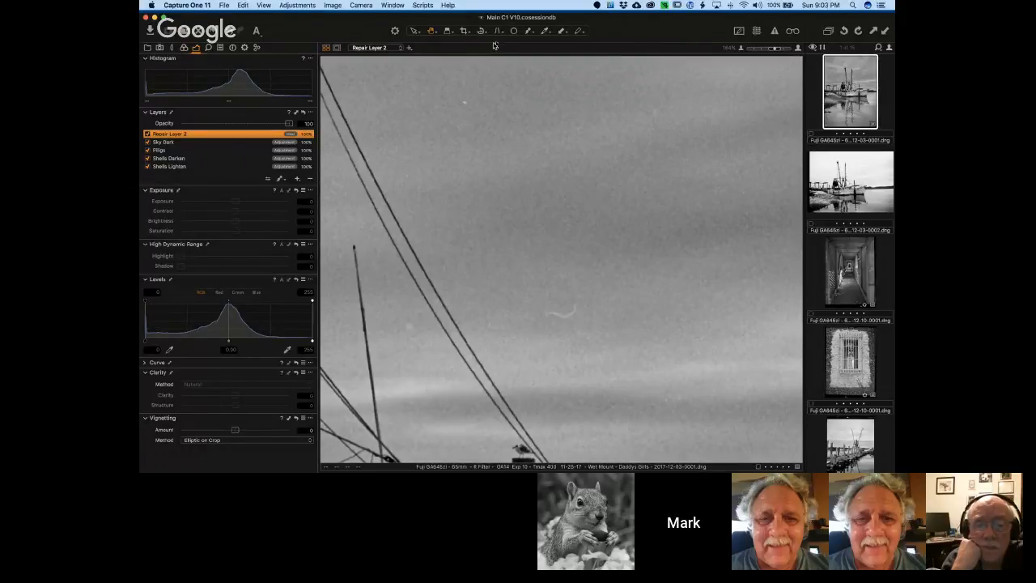
click(528, 31)
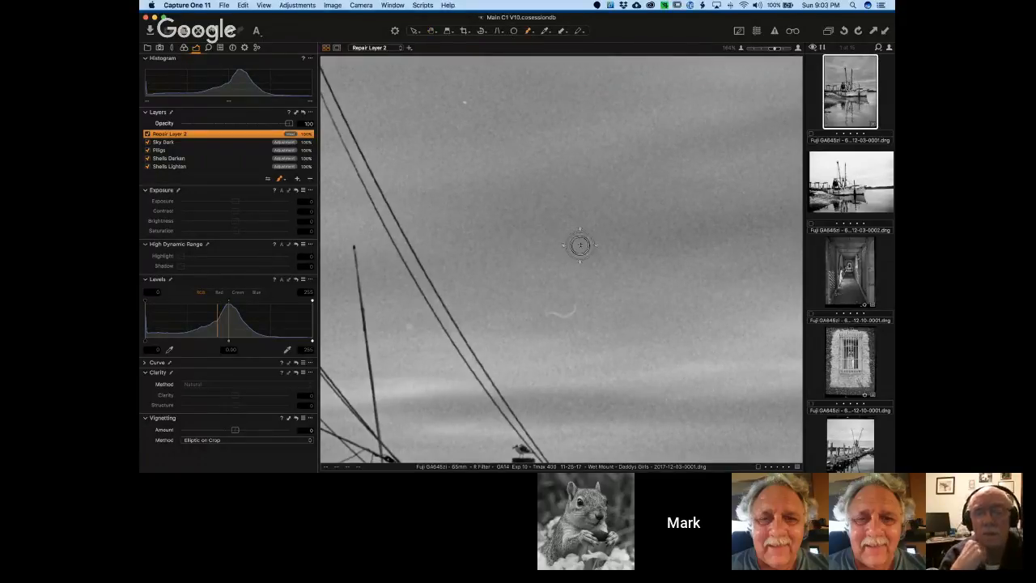
mouse_move(581, 304)
mouse_down()
mouse_move(566, 321)
mouse_move(537, 308)
mouse_up()
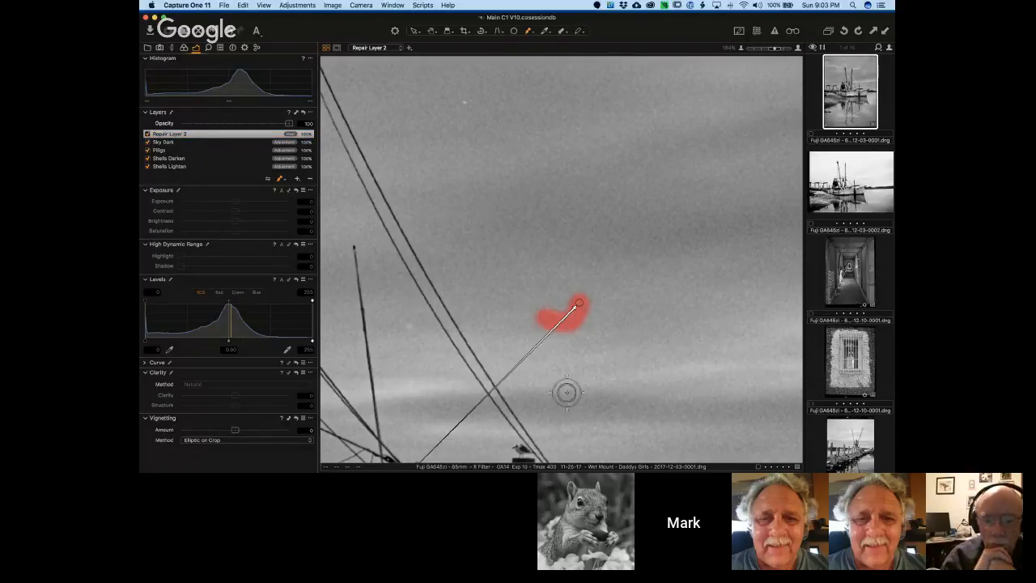
scroll(563, 390, down, 3)
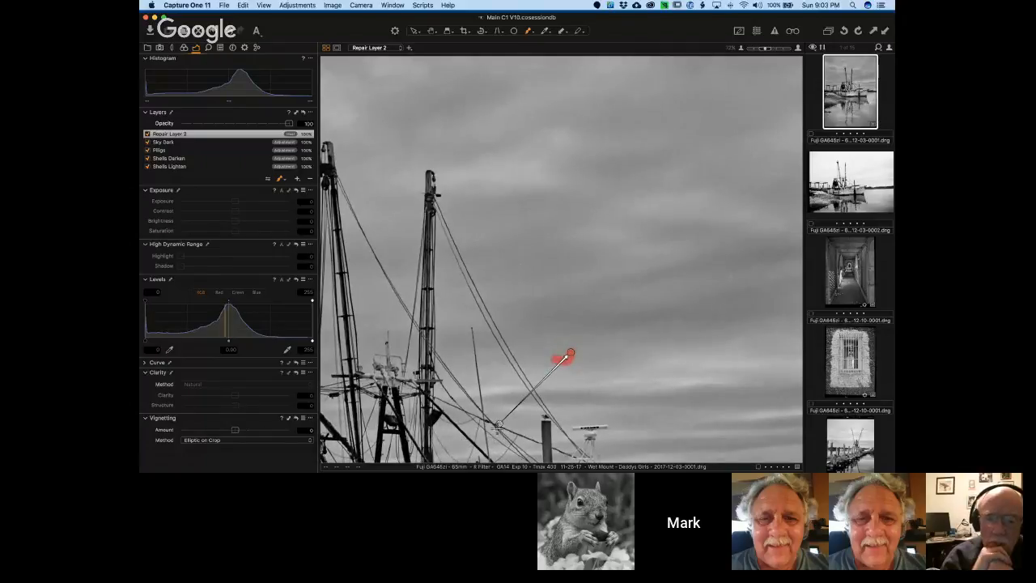
drag(499, 424, 583, 341)
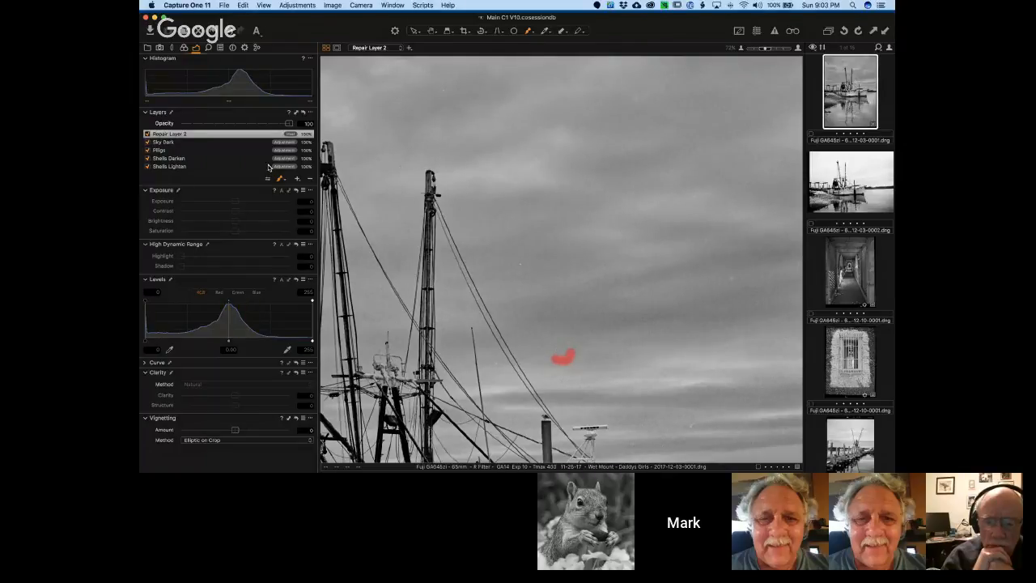
click(200, 143)
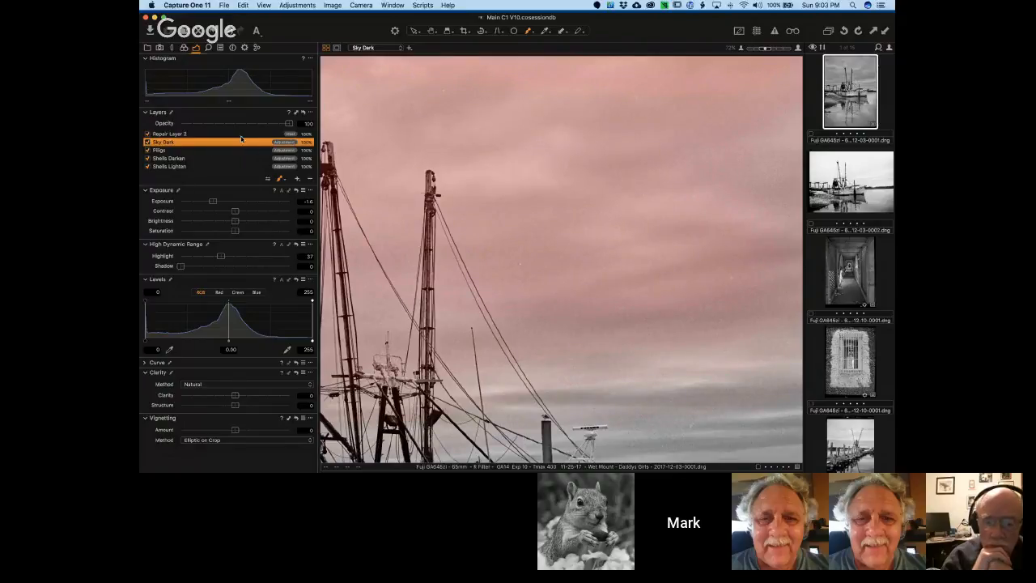
click(239, 135)
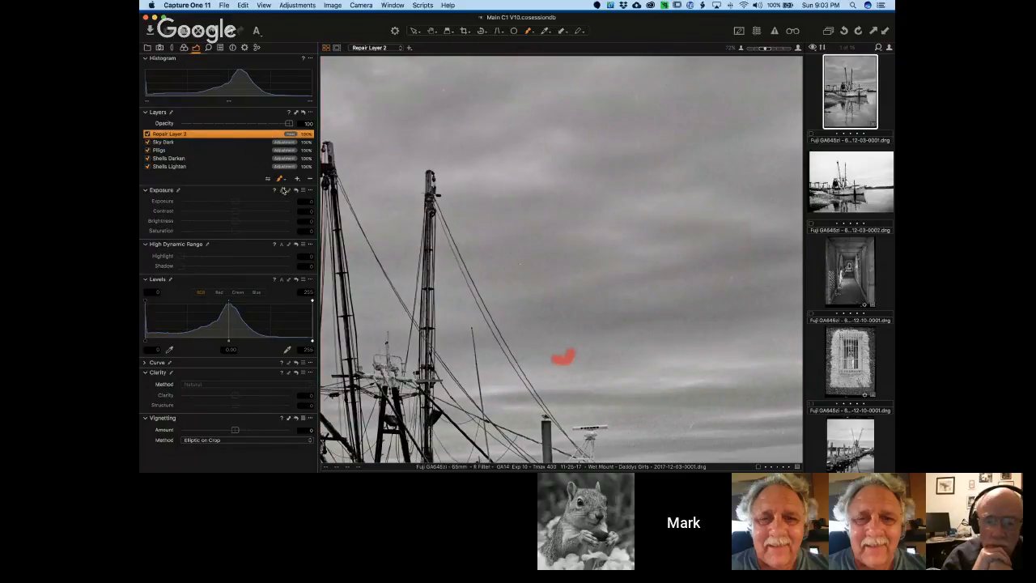
click(298, 180)
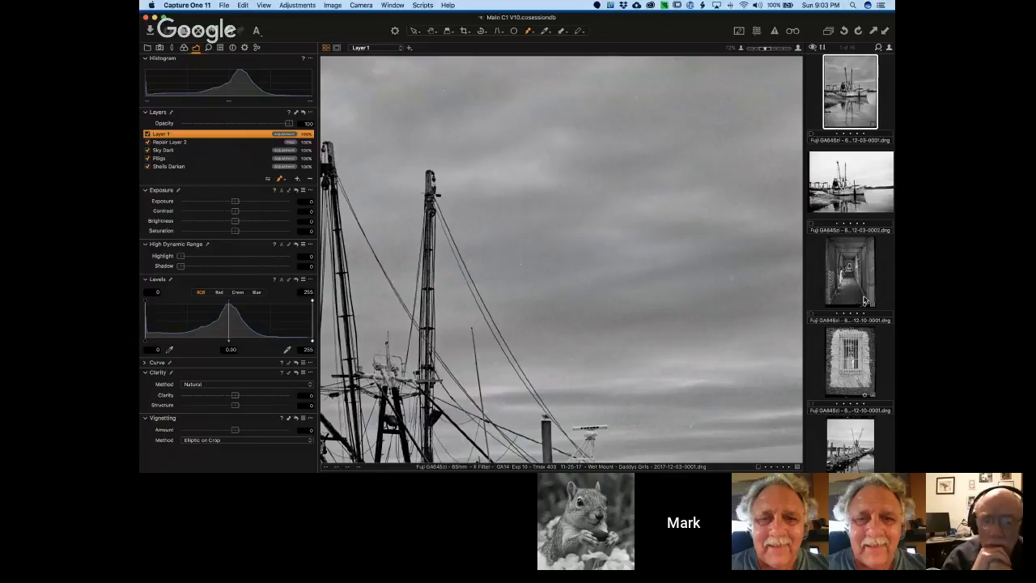
mouse_move(551, 320)
mouse_down()
mouse_move(558, 337)
mouse_move(565, 320)
mouse_move(789, 247)
mouse_move(840, 267)
mouse_up()
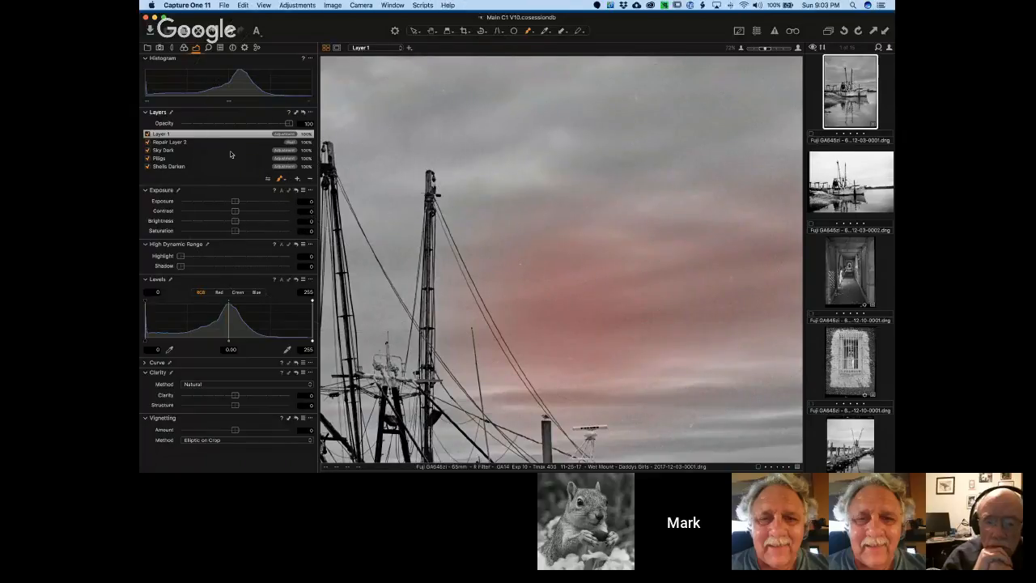
click(177, 135)
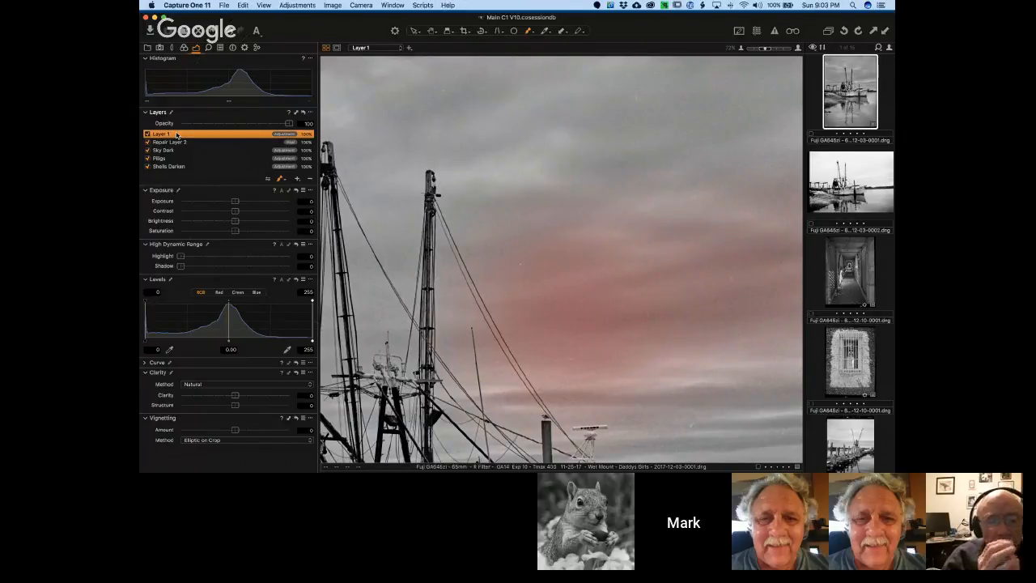
key(Delete)
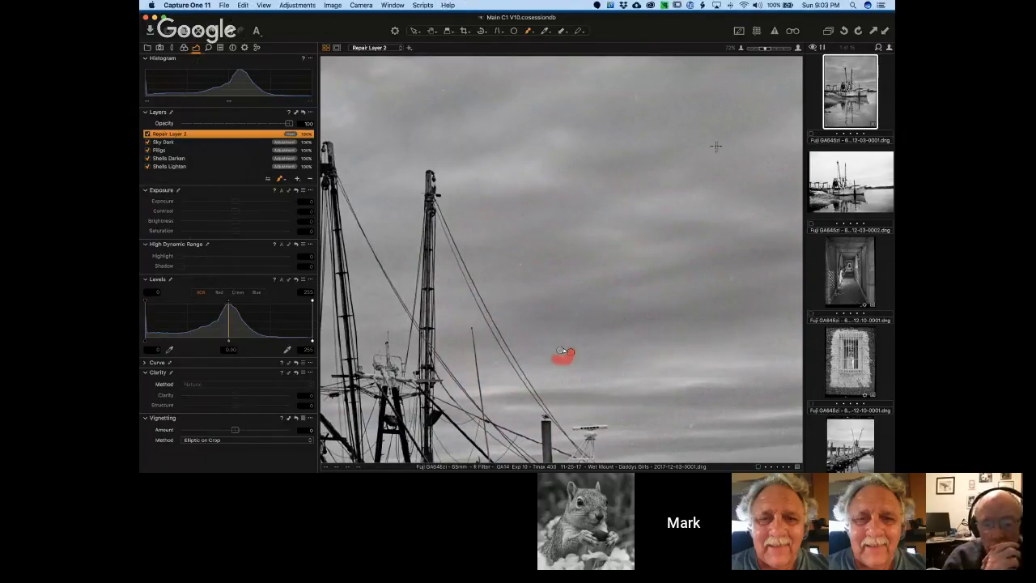
Minimize Capture One, switch to Adobe Bridge, and show the Output folder in the Essentials workspace
key(super+0)
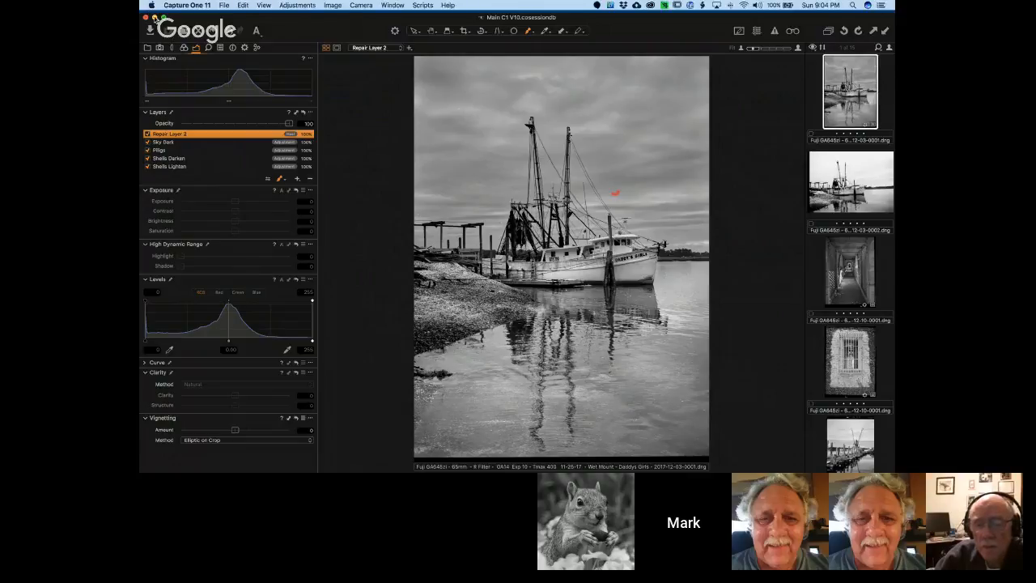
click(157, 17)
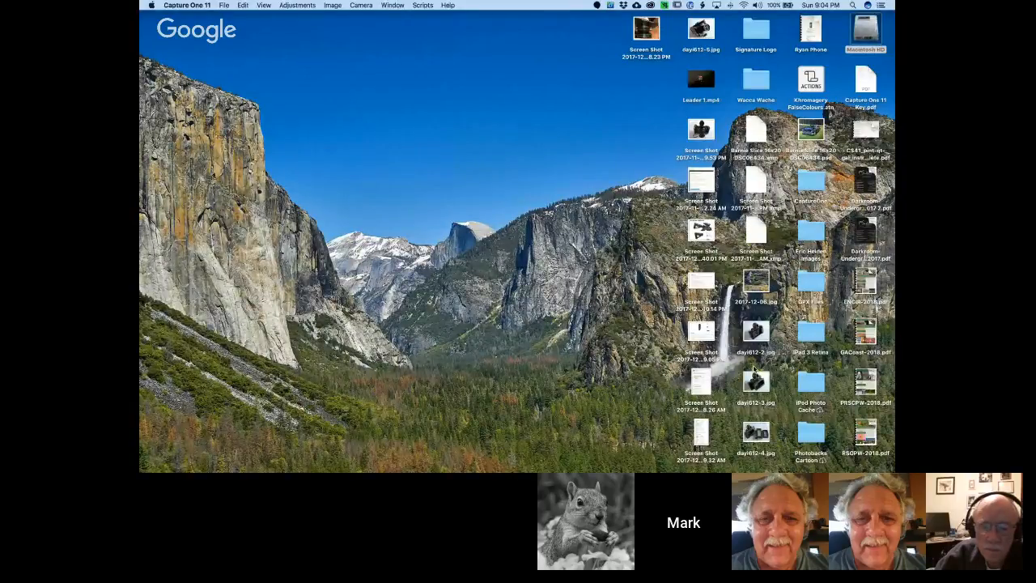
mouse_move(552, 468)
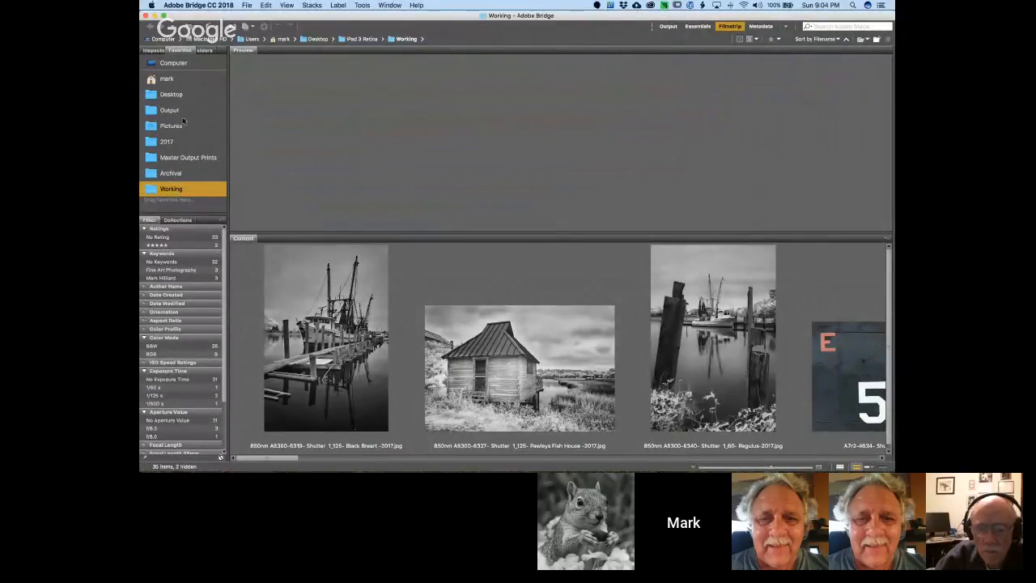
click(178, 114)
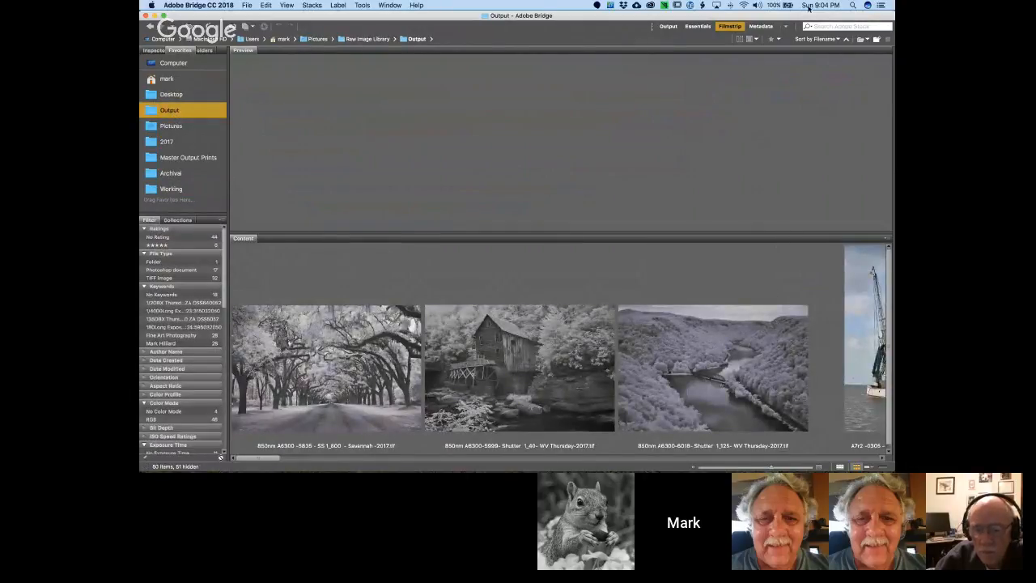
click(694, 28)
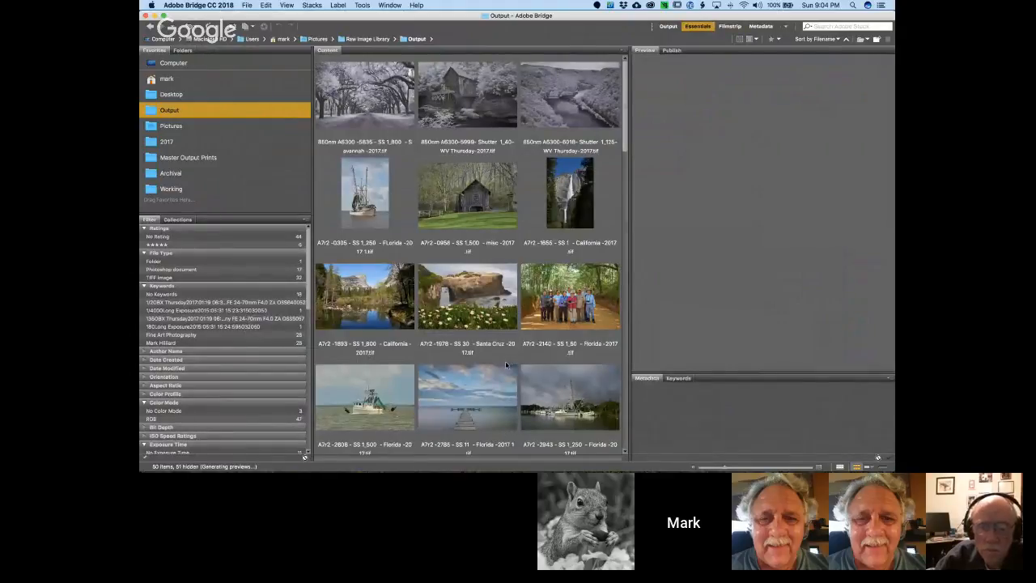
Find the black-and-white shrimp boat scan among the Output folder's PSD files and open it in Photoshop
scroll(507, 362, down, 10)
scroll(507, 366, down, 10)
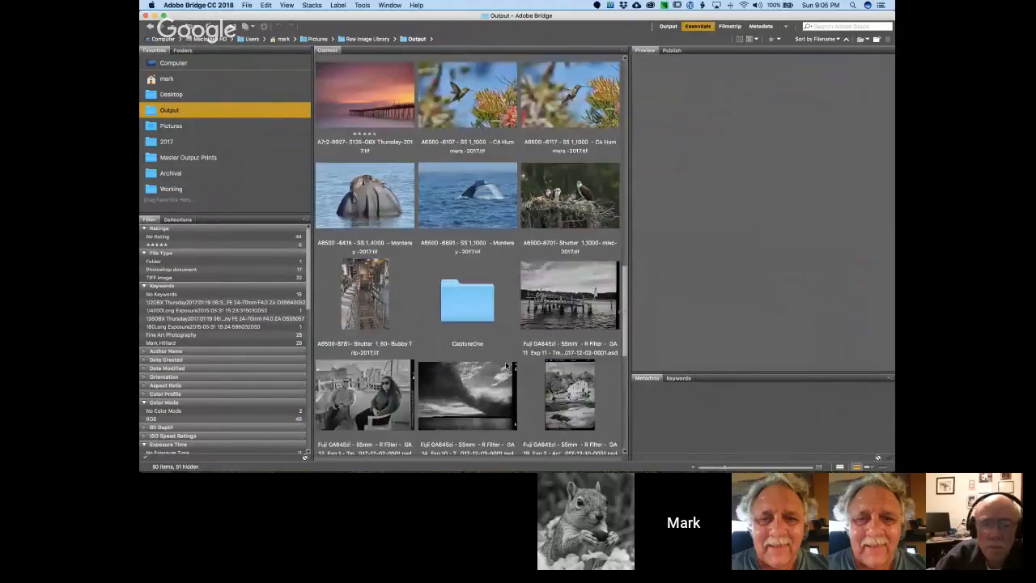
scroll(507, 367, down, 5)
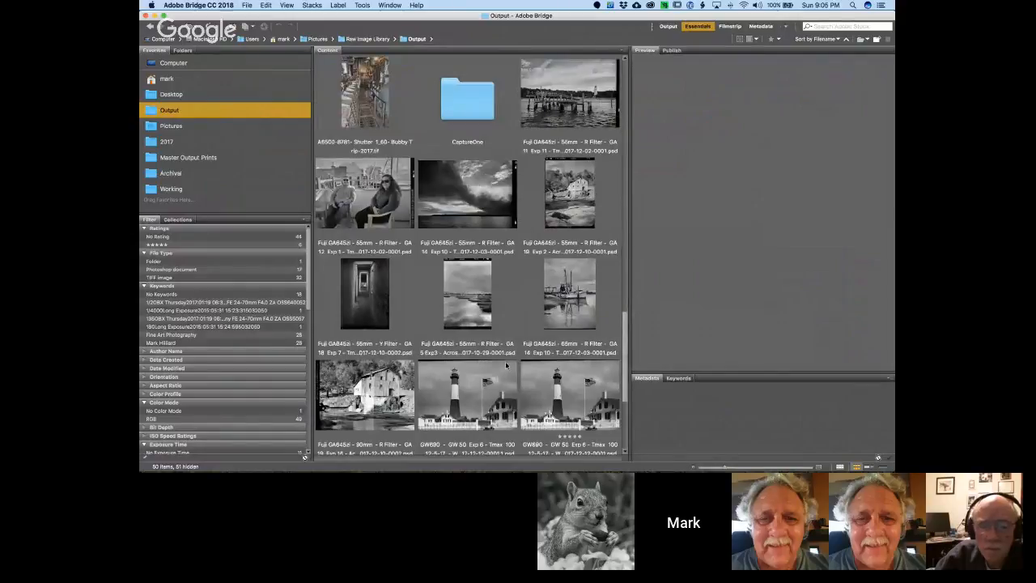
scroll(507, 366, down, 5)
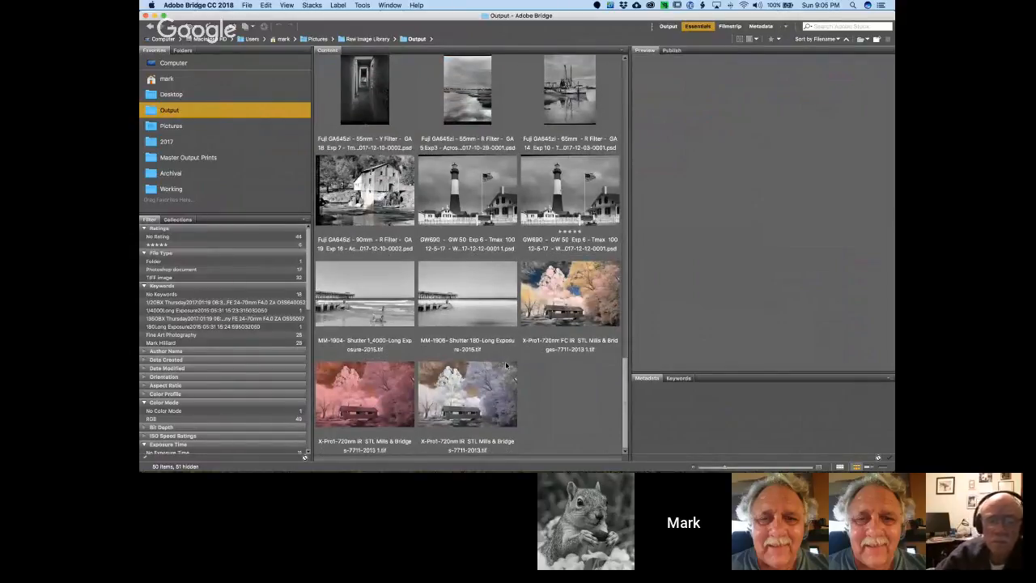
scroll(506, 364, up, 3)
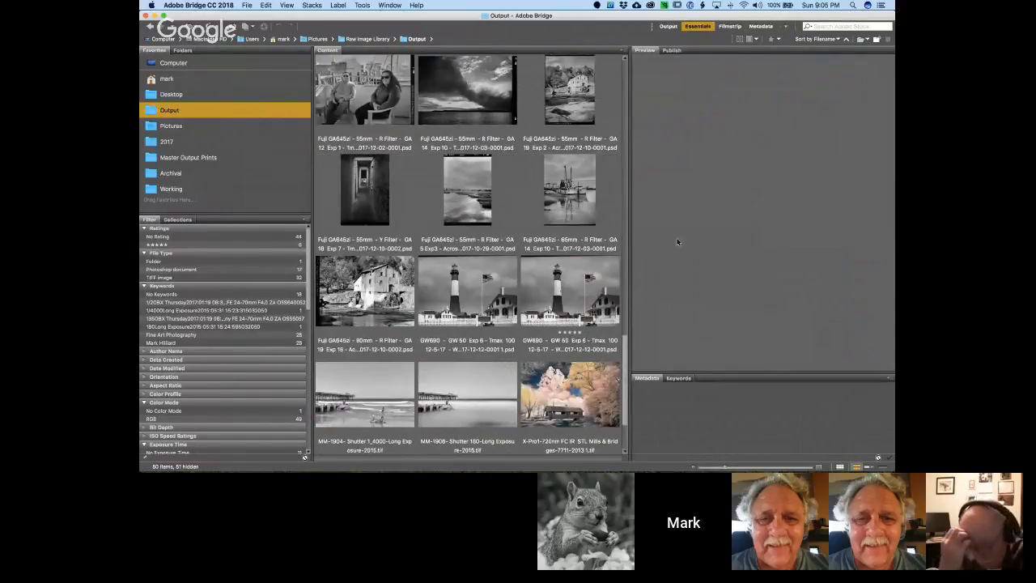
click(596, 226)
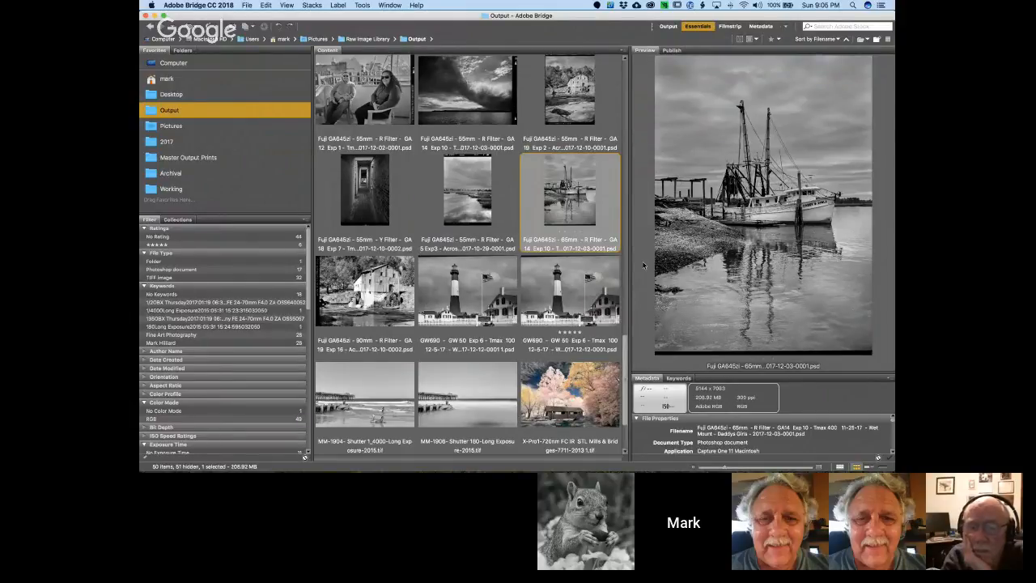
double_click(552, 201)
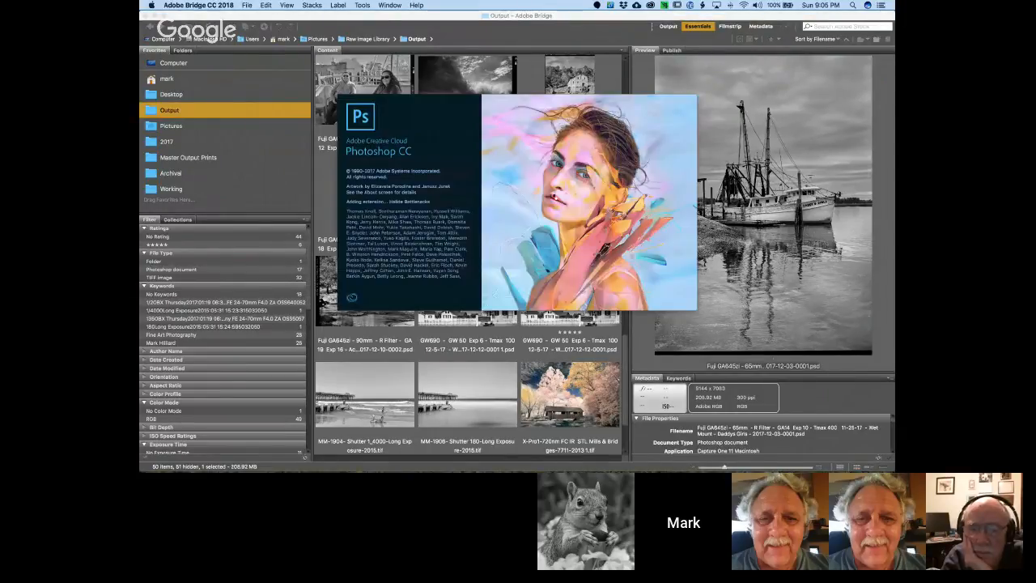
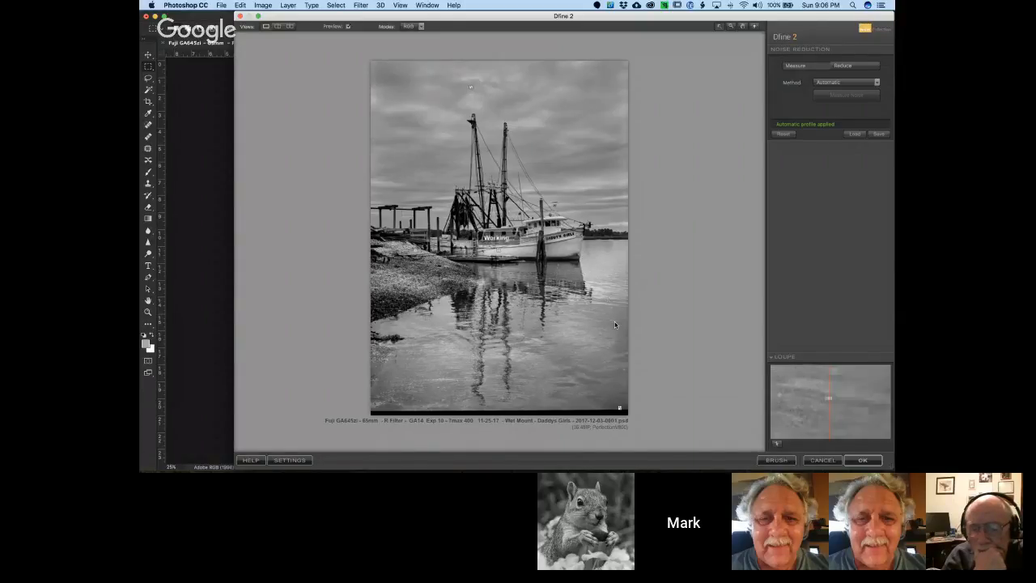
Set Dfine 2's noise measurement method to Manual and place sample areas on both sides of the water and the sky
click(846, 81)
click(839, 106)
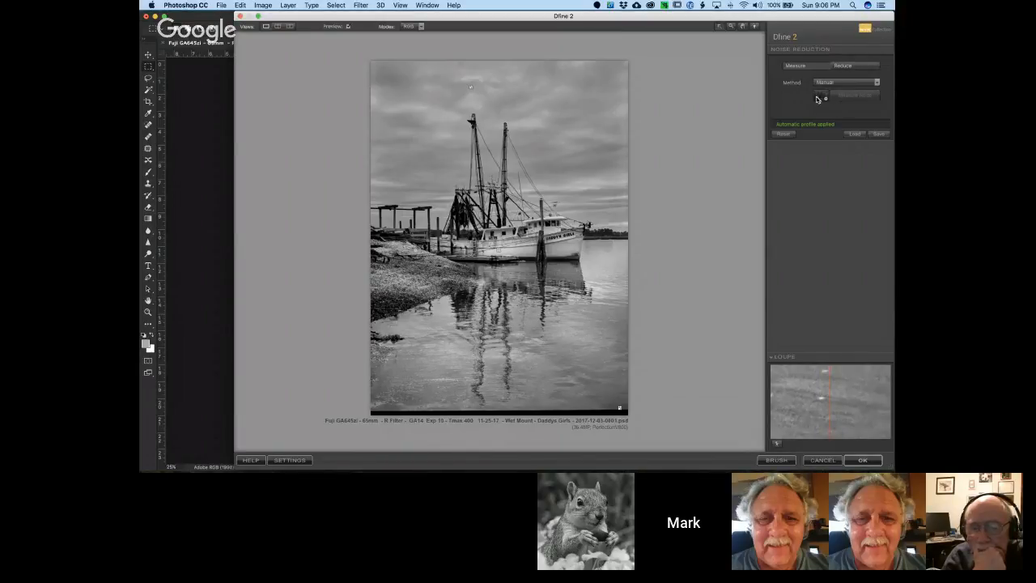
click(823, 97)
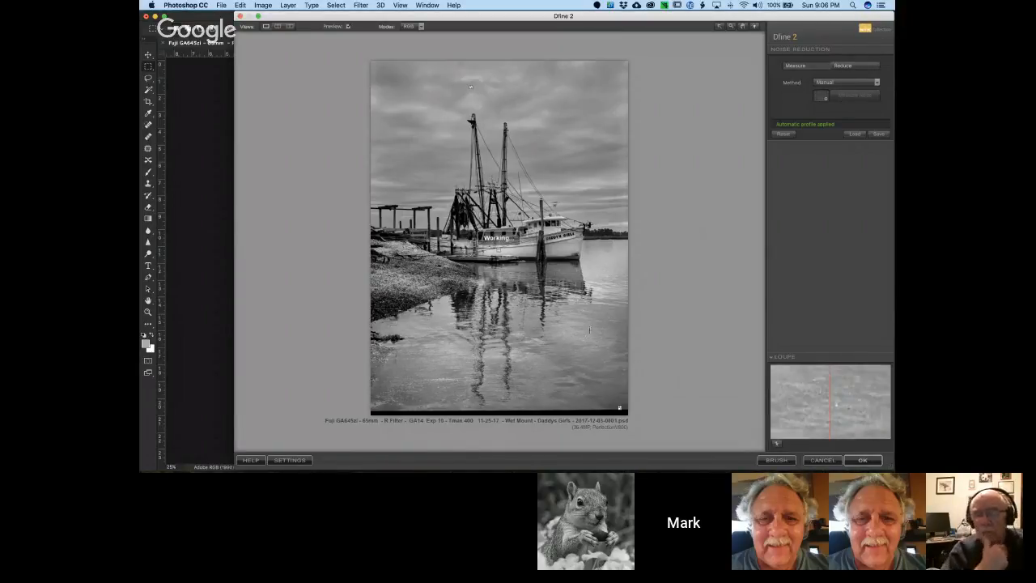
click(594, 316)
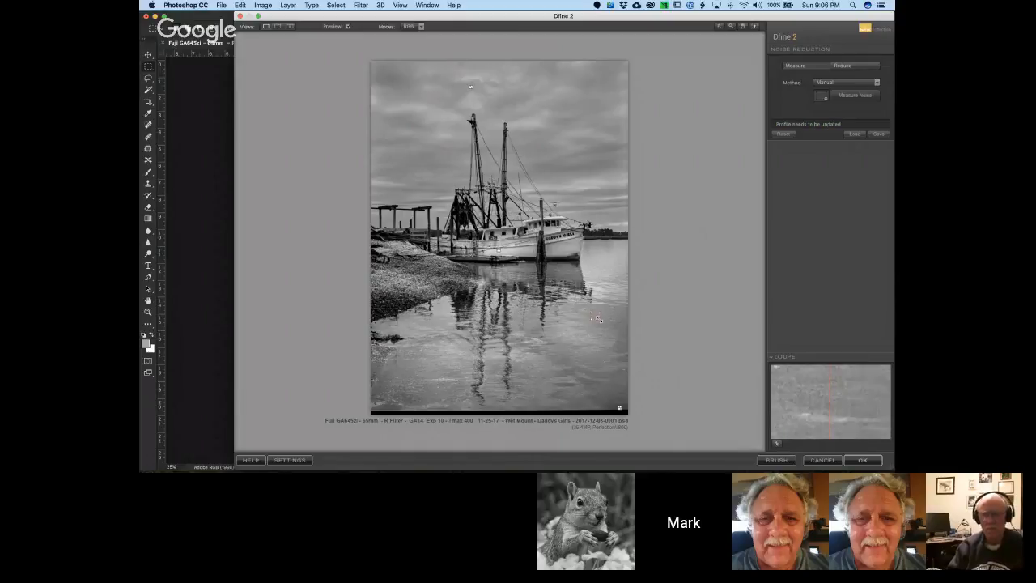
click(822, 97)
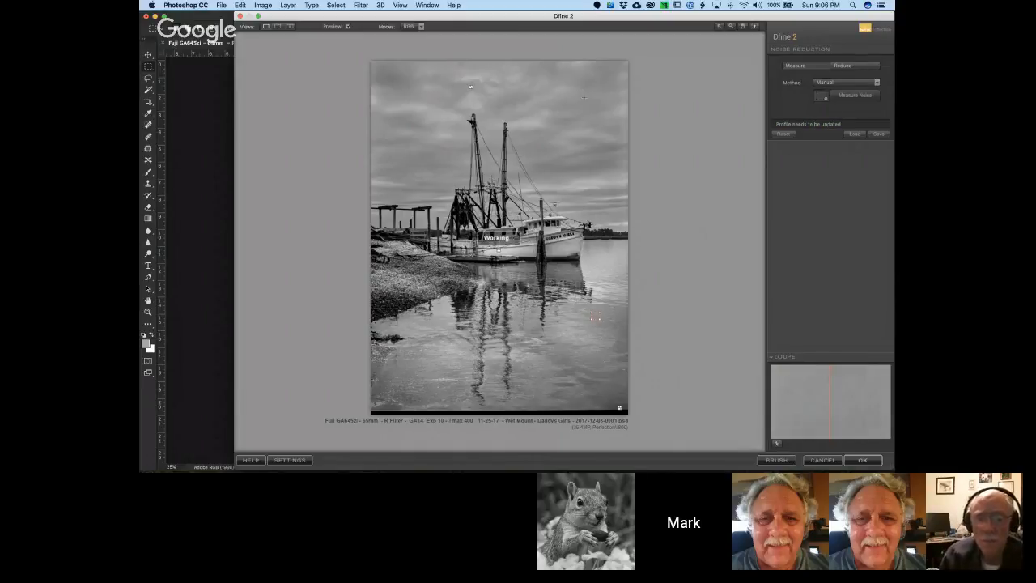
click(597, 103)
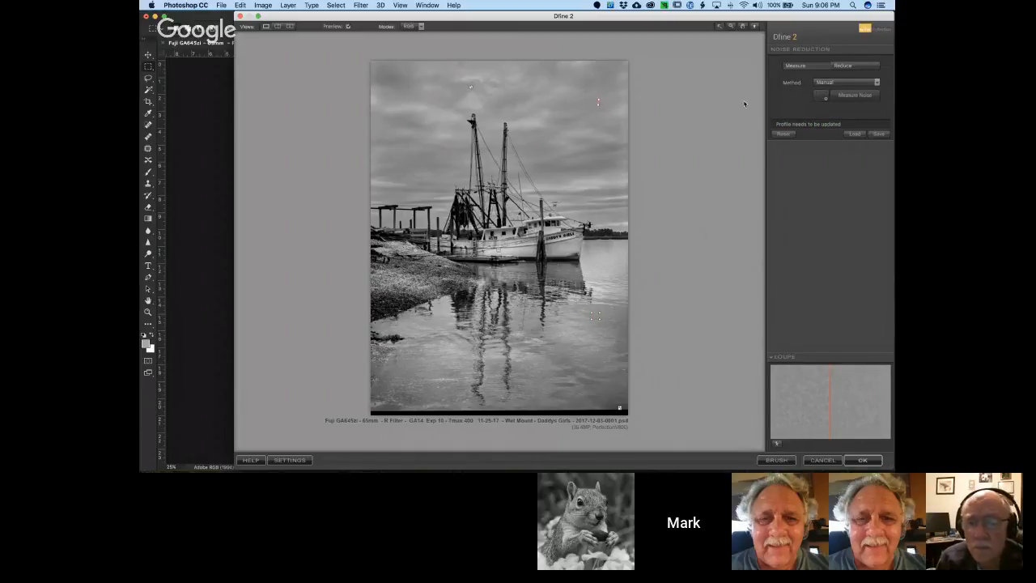
click(823, 97)
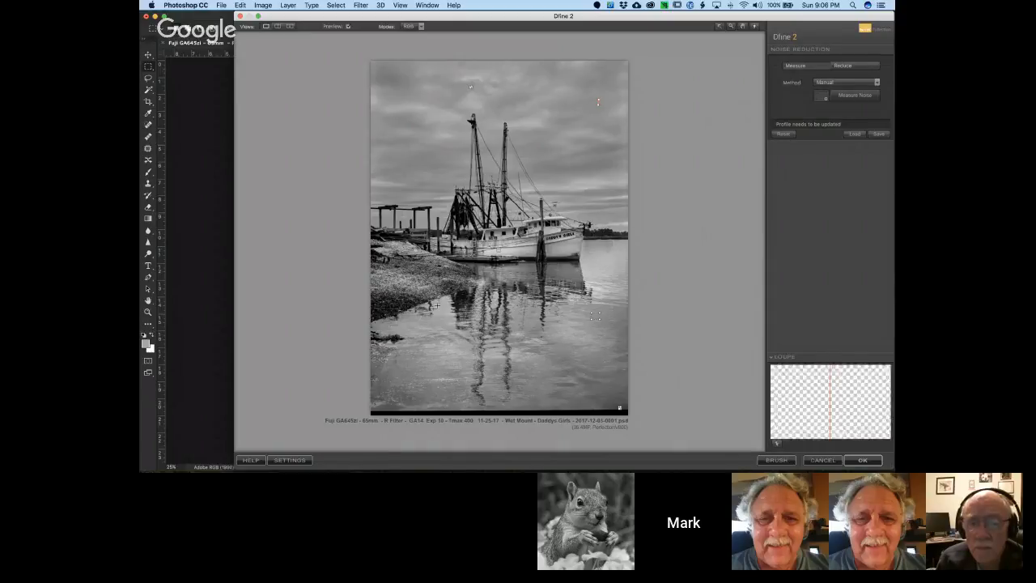
click(405, 367)
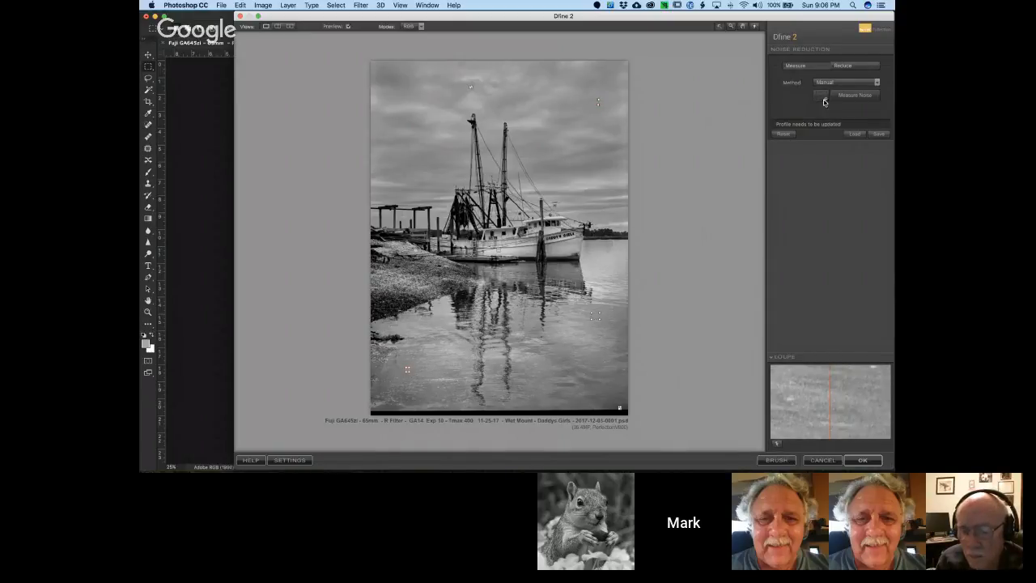
click(823, 99)
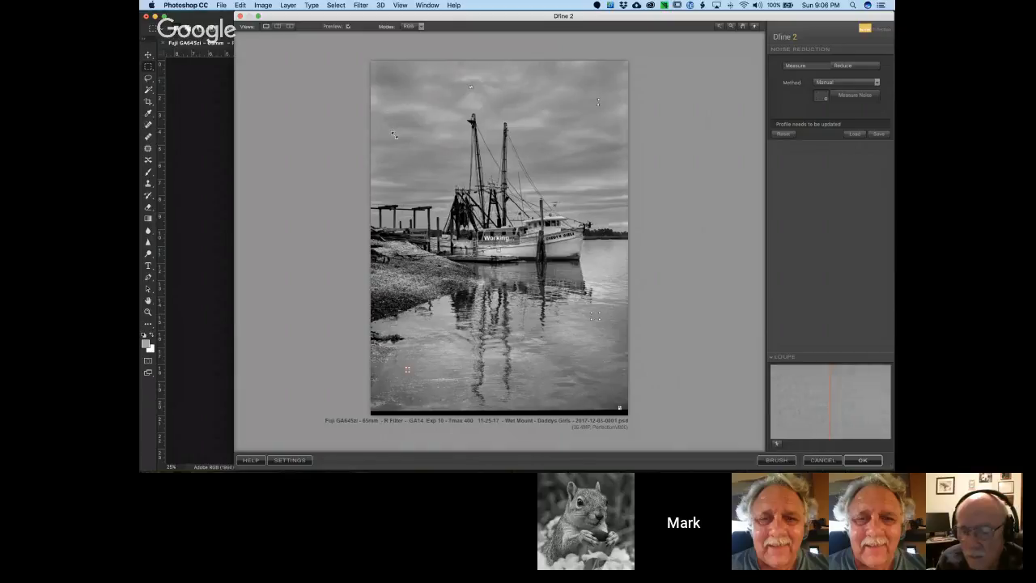
click(394, 136)
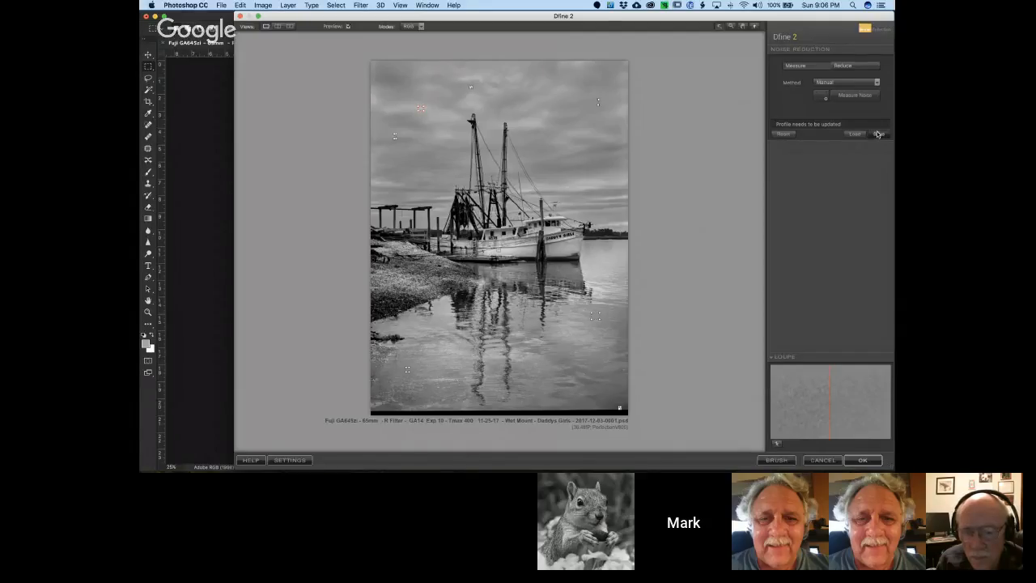
Measure the noise in the sample areas and apply the Dfine 2 noise reduction to the photo
click(853, 96)
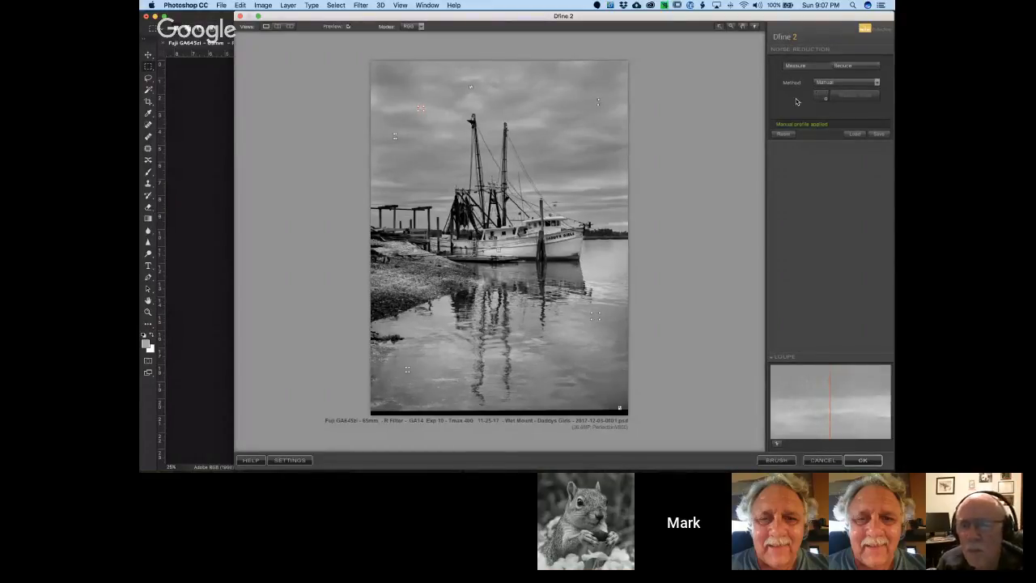
click(863, 460)
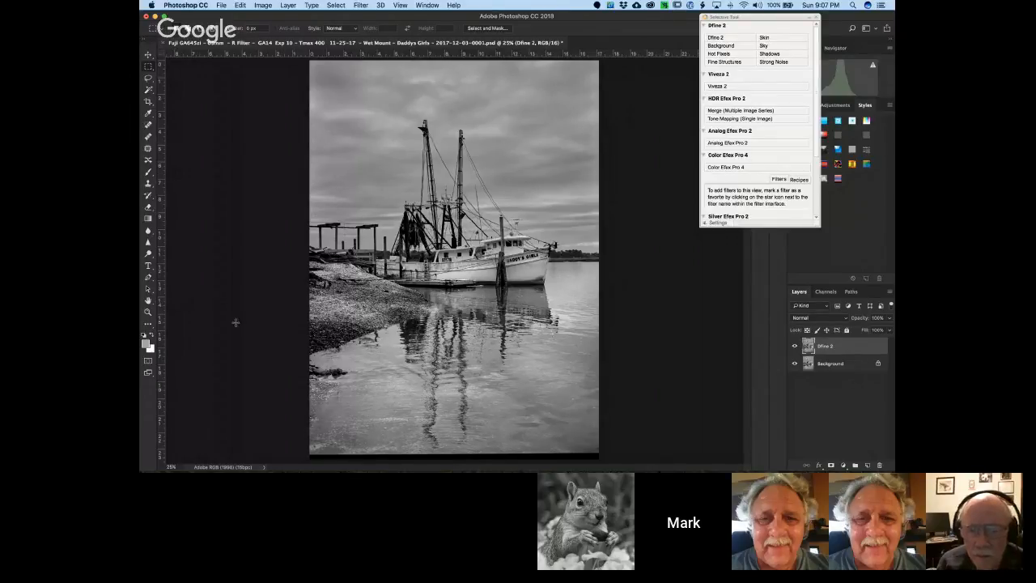
Examine the upper-left sky of the noise-reduced photo at magnifications up to 300% for grain and leftover spots
click(148, 313)
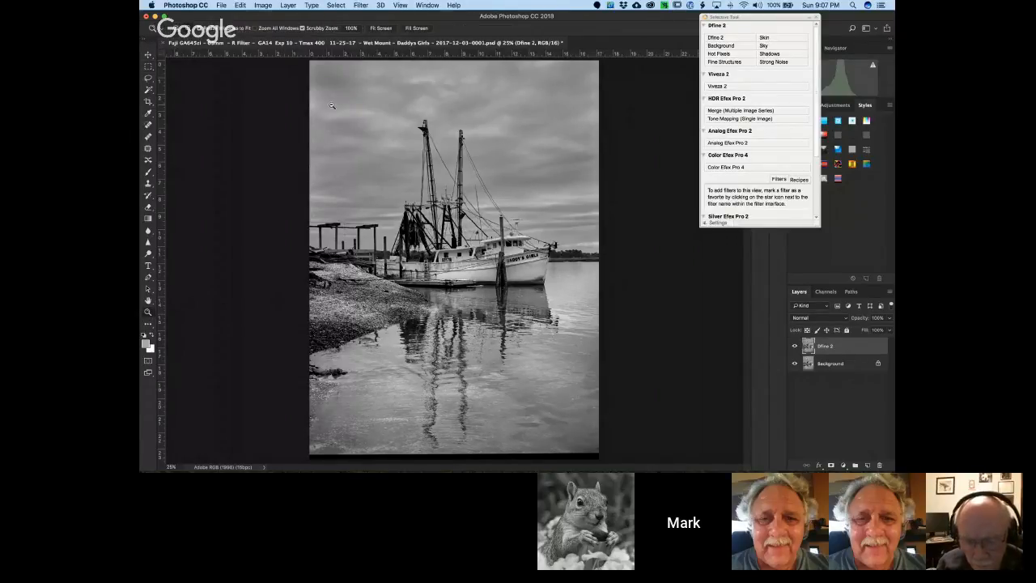
alt+click(332, 105)
alt+click(332, 105)
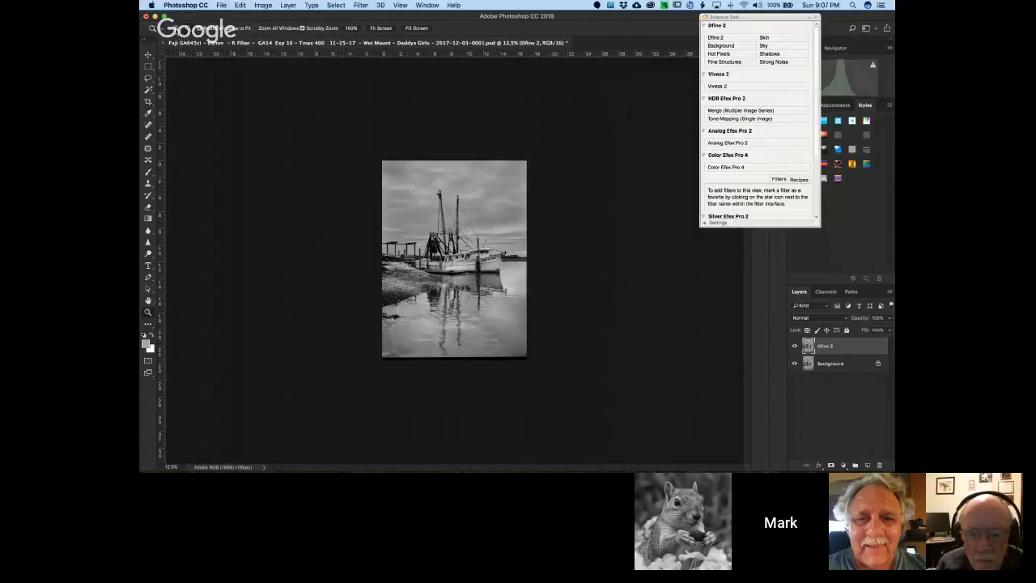
click(427, 218)
click(427, 217)
click(426, 217)
click(426, 218)
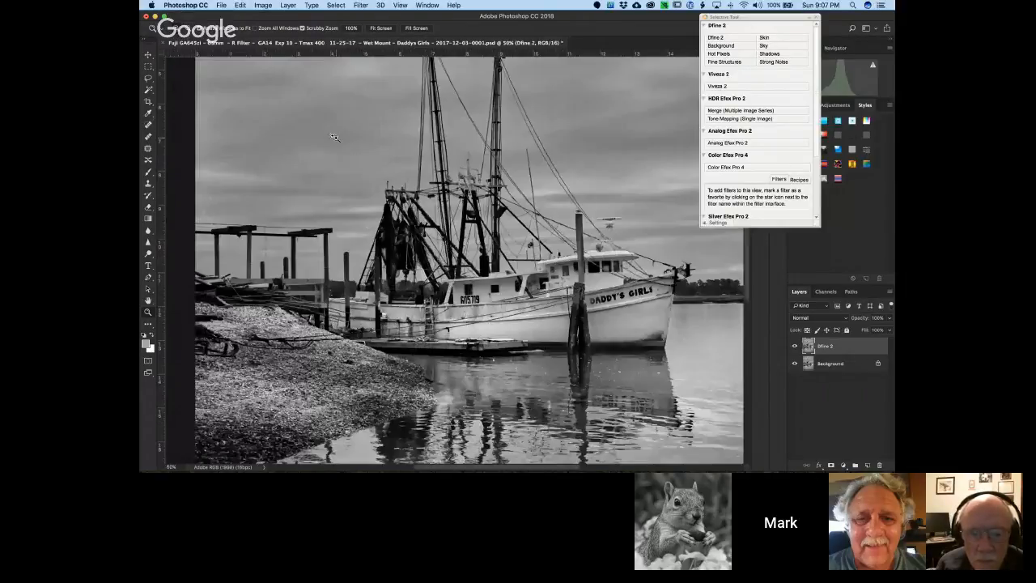
click(334, 137)
click(298, 143)
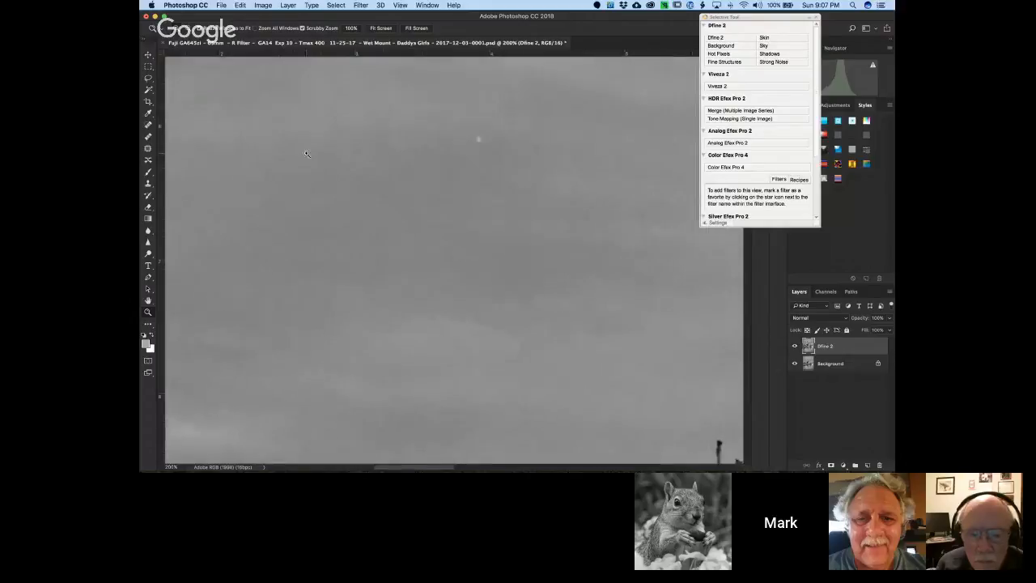
scroll(316, 155, left, 5)
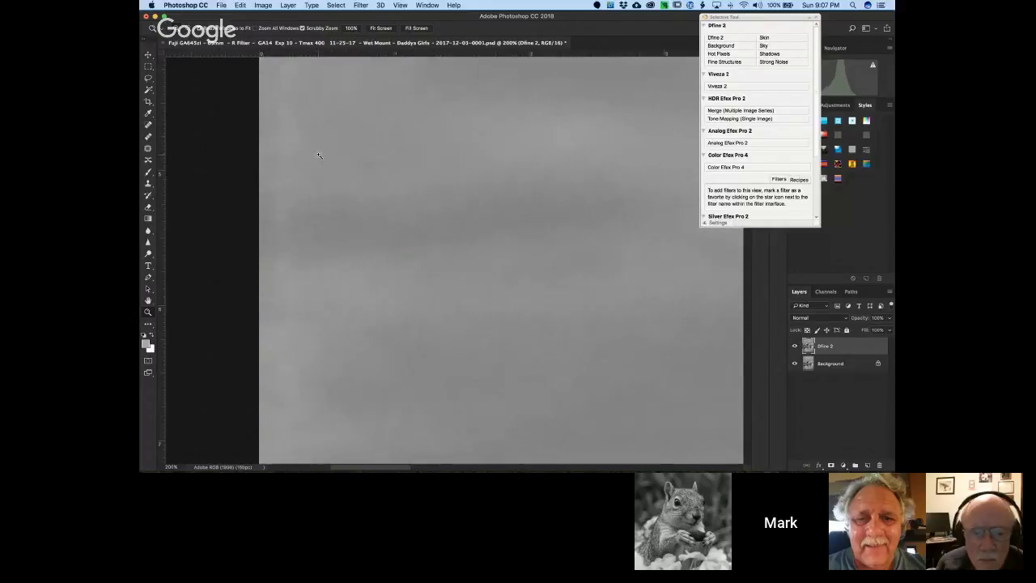
scroll(319, 155, up, 3)
scroll(319, 156, up, 5)
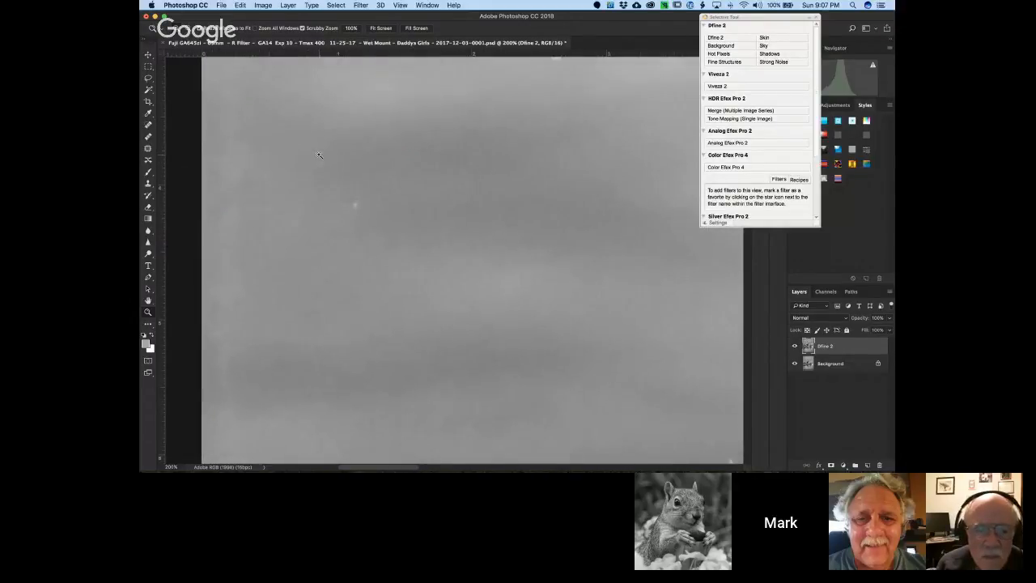
scroll(319, 156, up, 8)
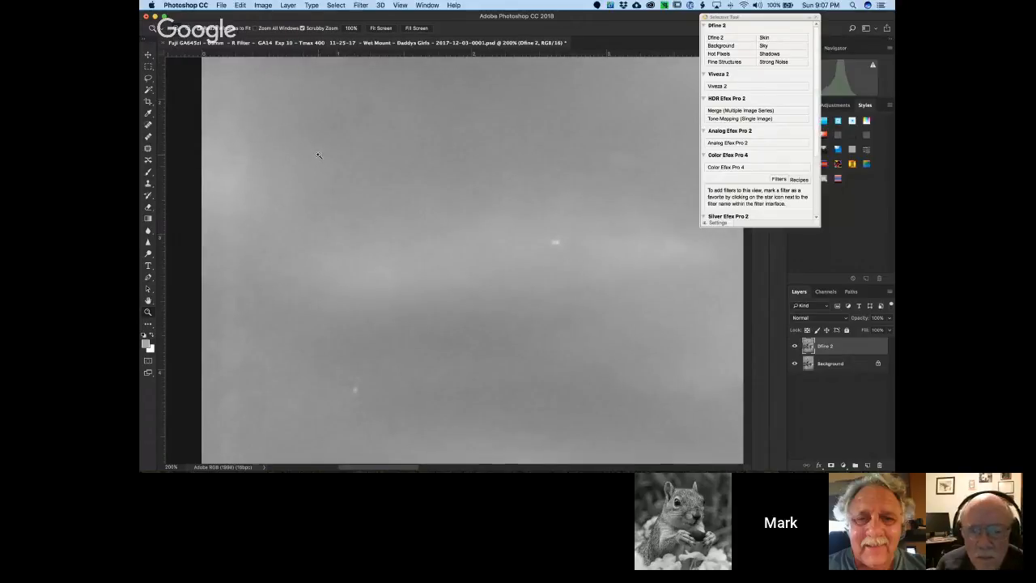
click(319, 151)
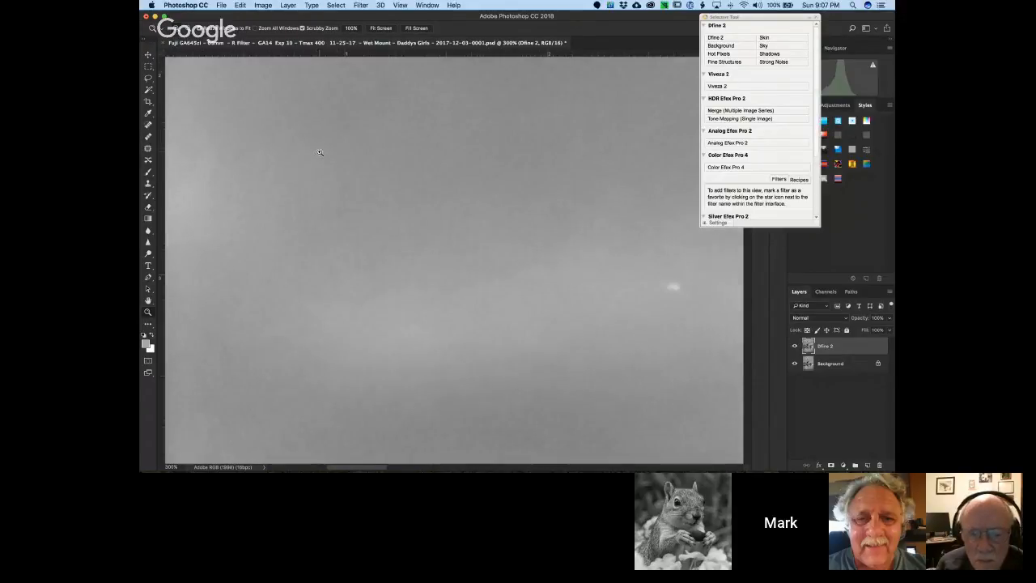
alt+click(294, 140)
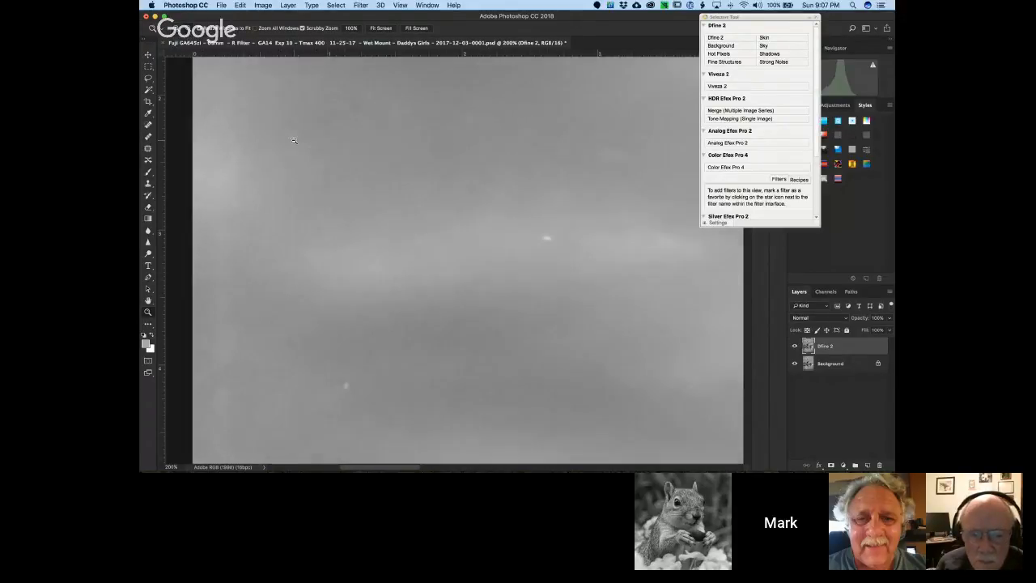
alt+click(295, 142)
scroll(295, 143, down, 2)
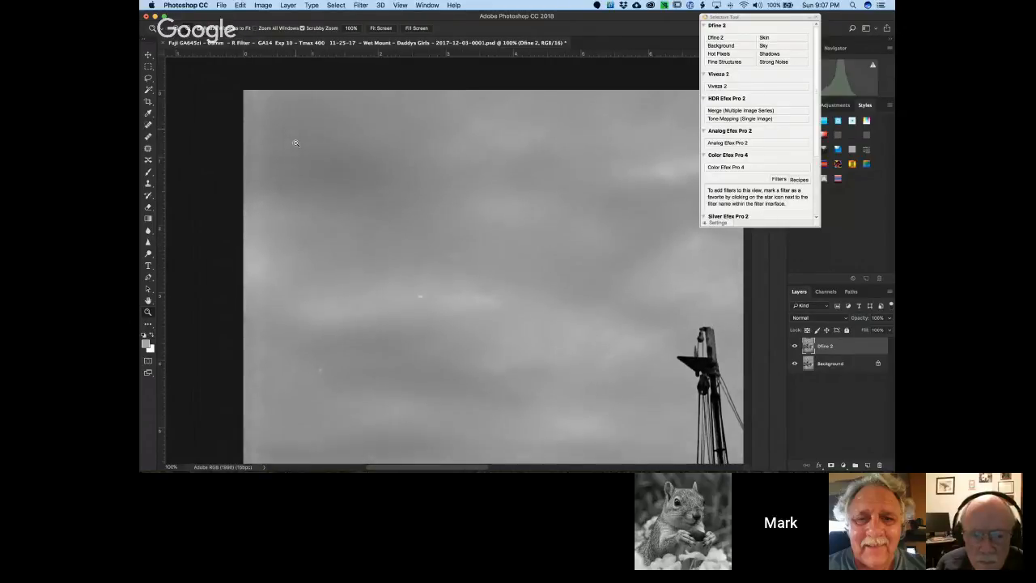
Reduce the Healing Brush size and heal the white spot in the upper-left sky, sampling from the cloud just beside it
click(148, 137)
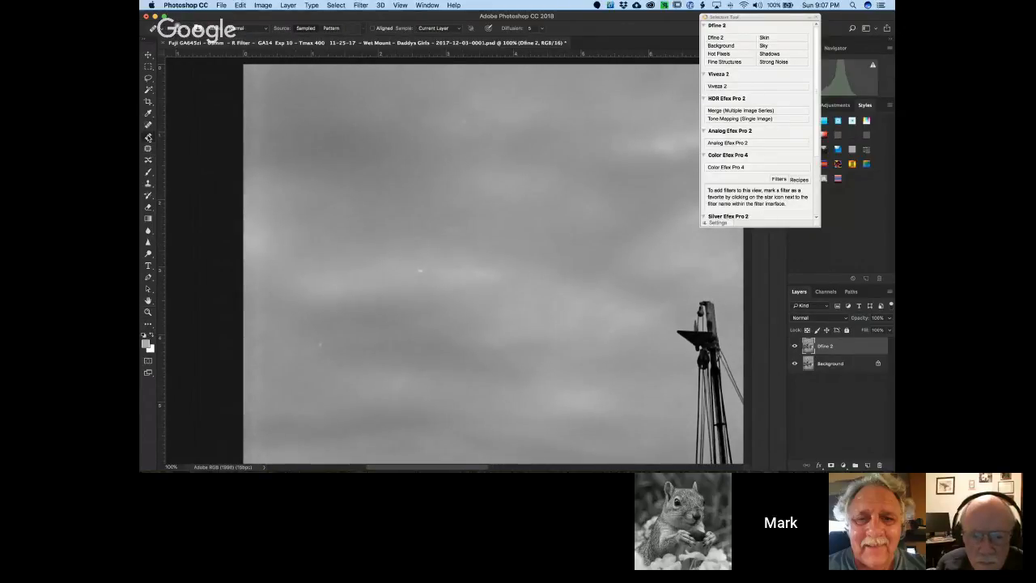
right_click(398, 179)
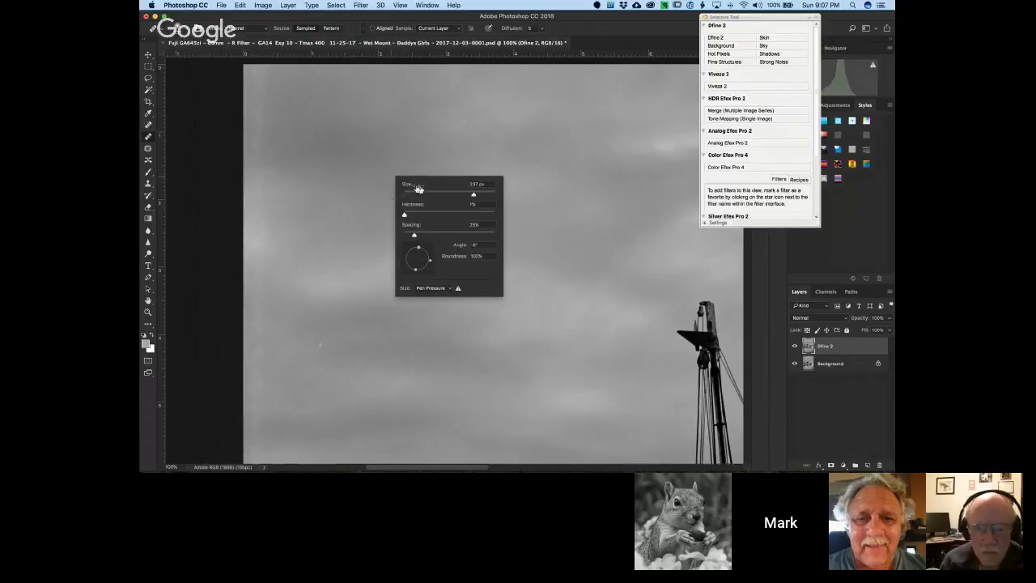
drag(475, 199, 440, 201)
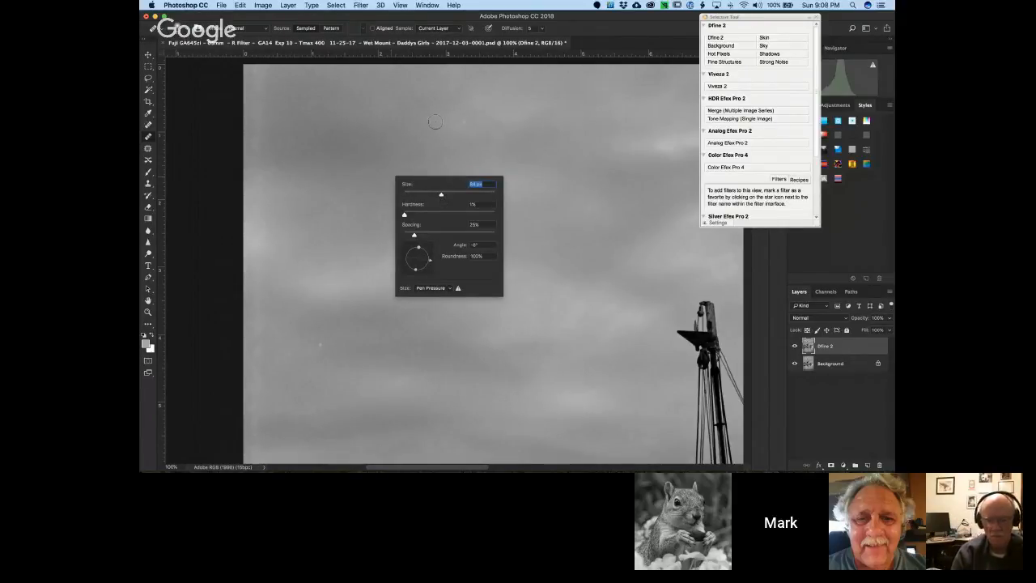
key(Return)
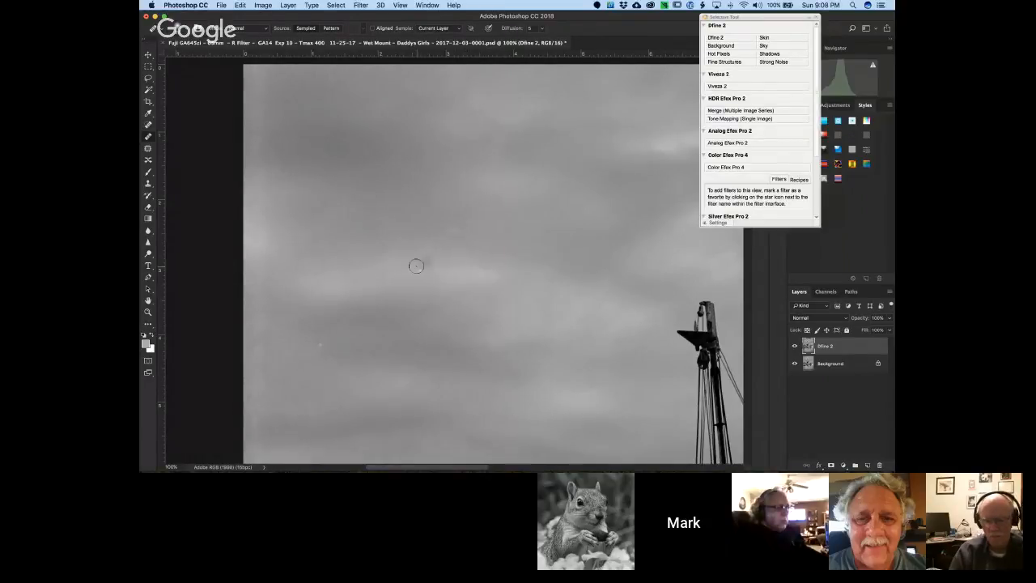
alt+click(404, 273)
click(421, 271)
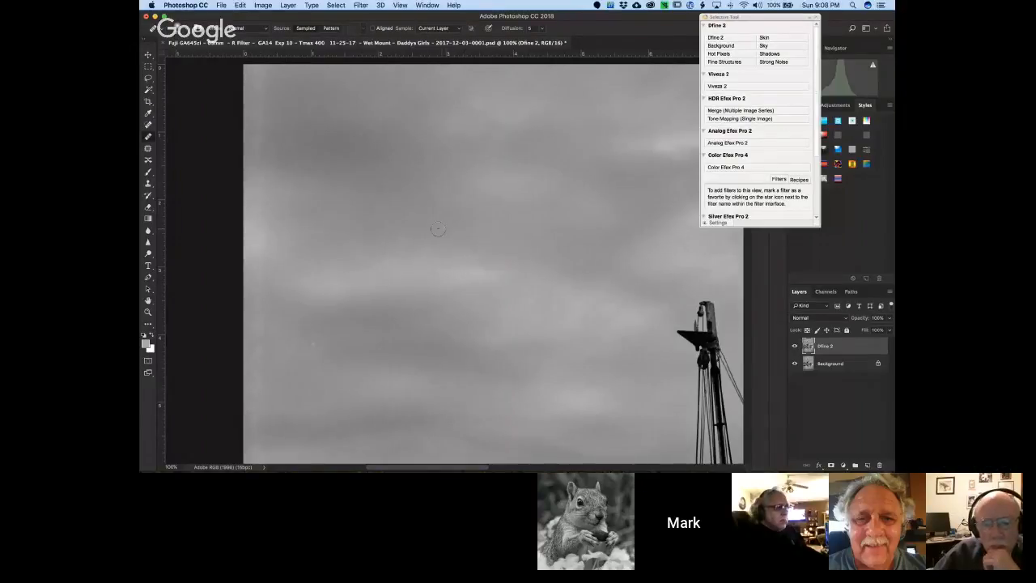
Examine the sky across the full width of the photo at 100% for leftover spots, including around the masts and rigging
scroll(473, 227, right, 5)
scroll(478, 224, right, 1)
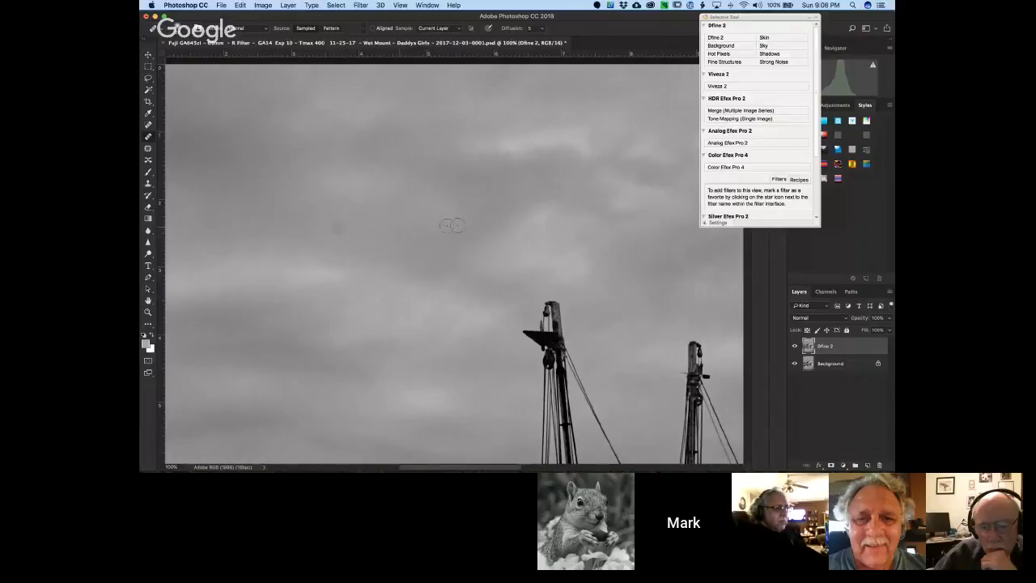
scroll(563, 214, right, 2)
scroll(564, 214, right, 5)
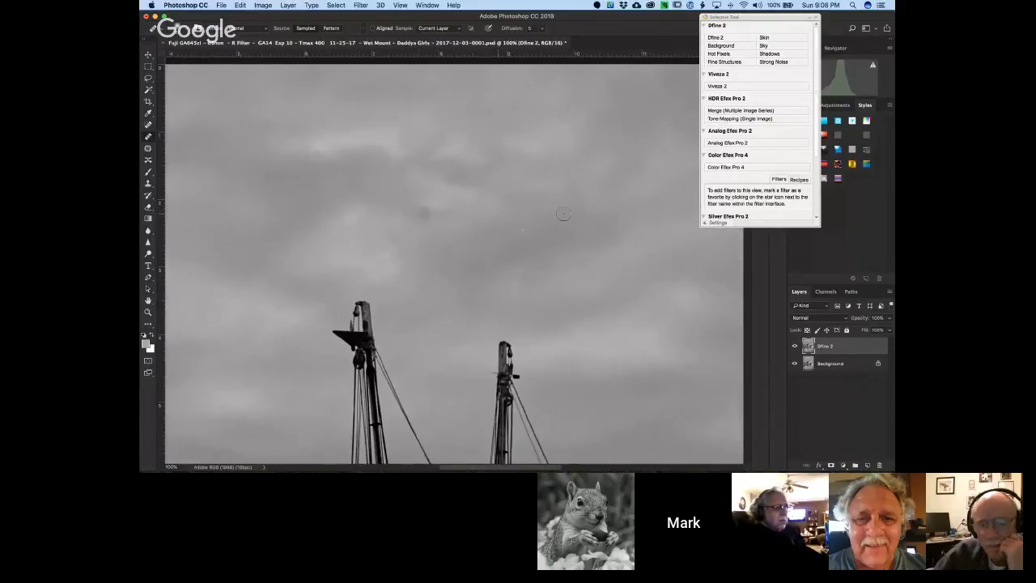
scroll(563, 213, right, 3)
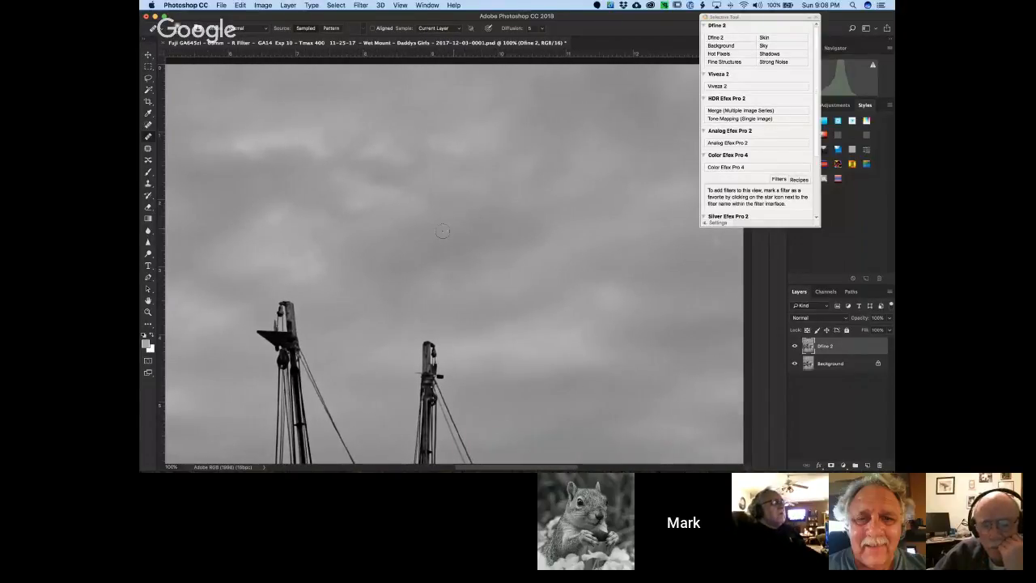
scroll(541, 210, right, 10)
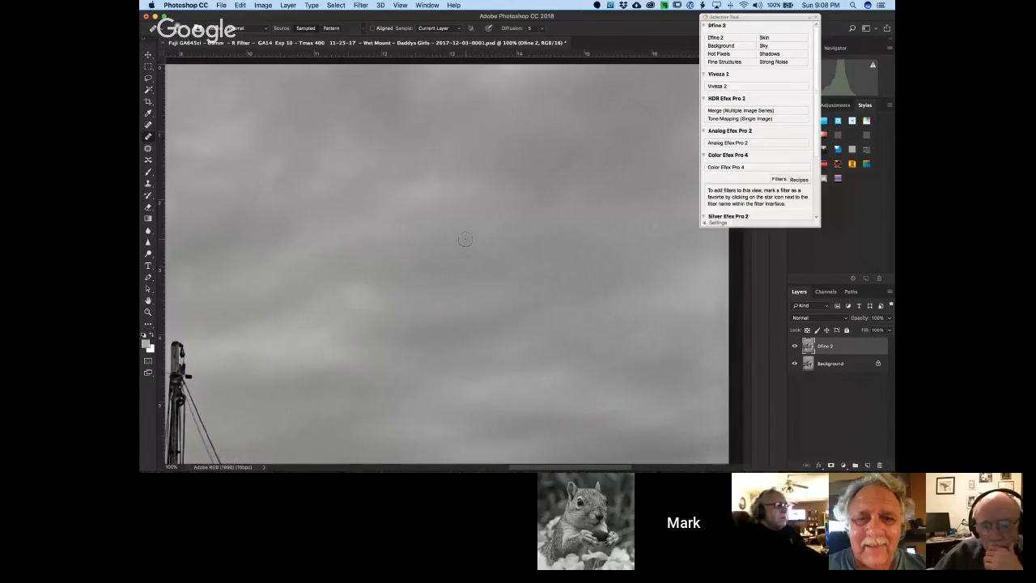
scroll(482, 240, right, 5)
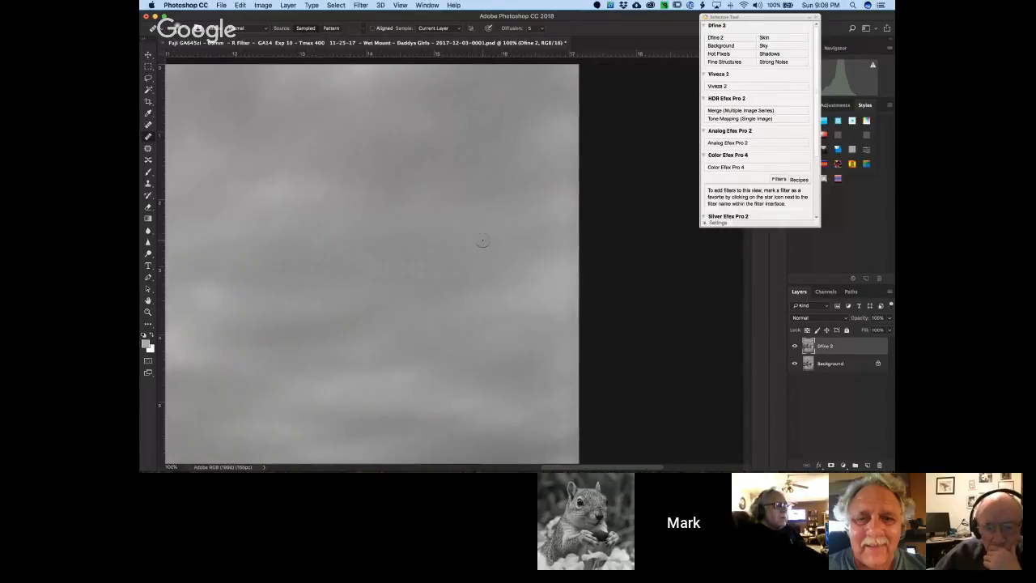
scroll(482, 240, down, 5)
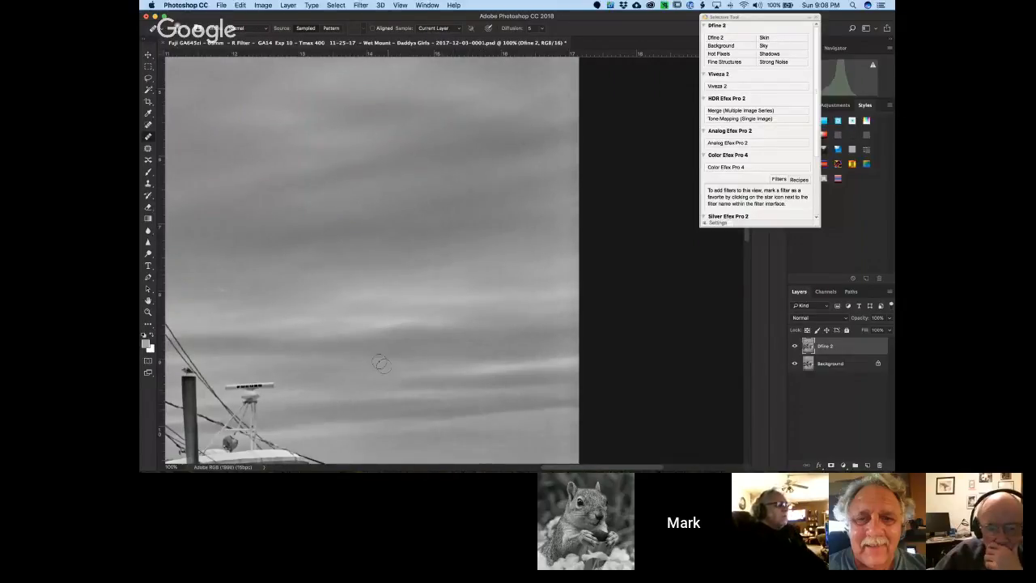
scroll(381, 362, left, 5)
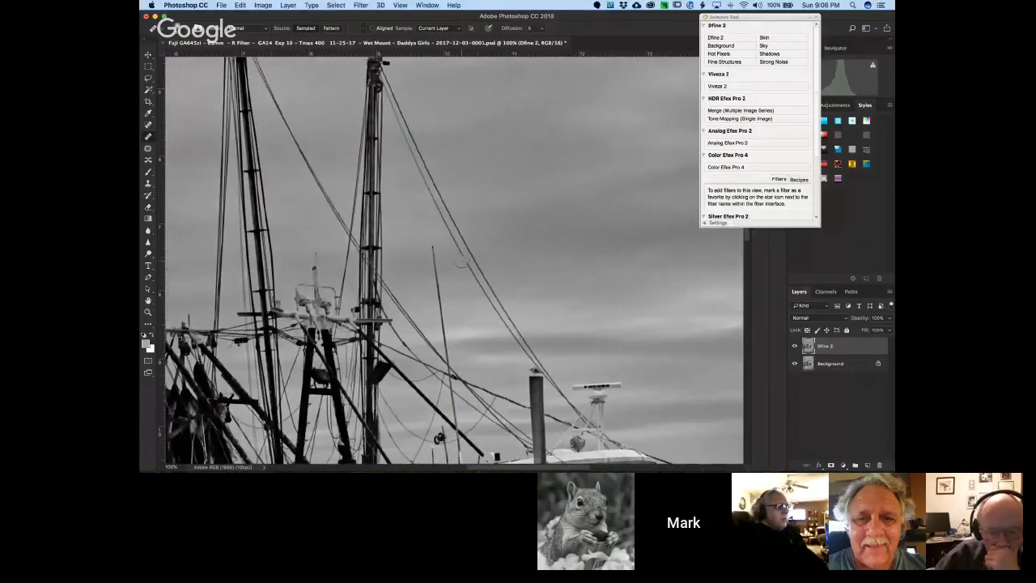
scroll(255, 276, left, 6)
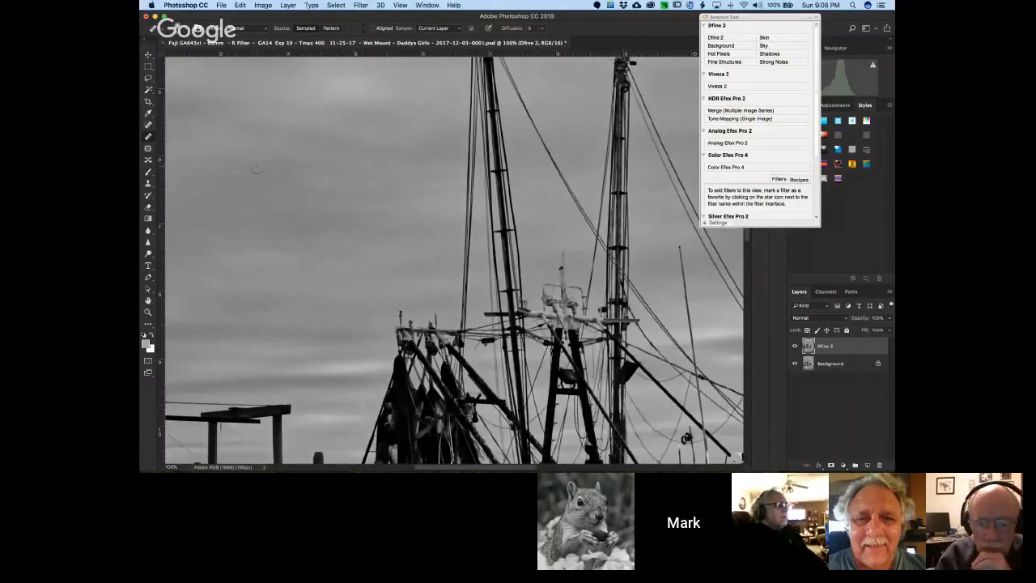
scroll(279, 162, left, 8)
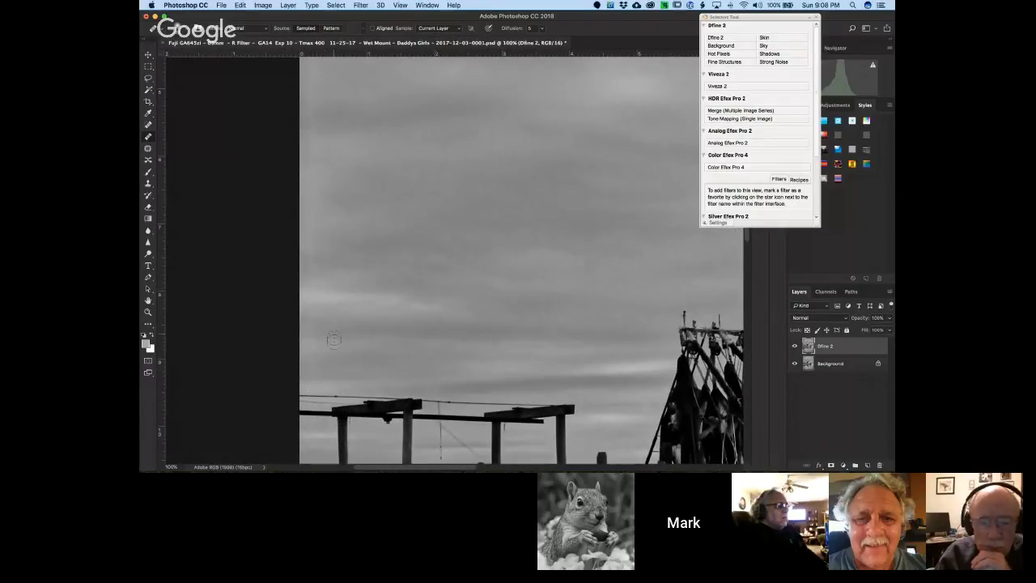
Inspect the dock, boat hull, nearby reflections and shell bank at 100% for remaining dust spots and blemishes
scroll(329, 357, down, 8)
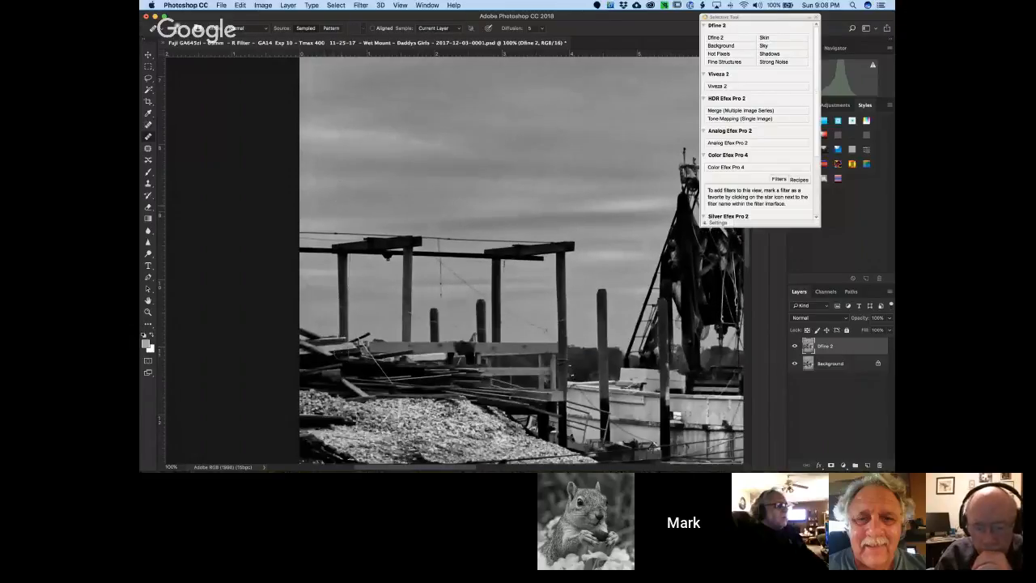
scroll(340, 350, right, 10)
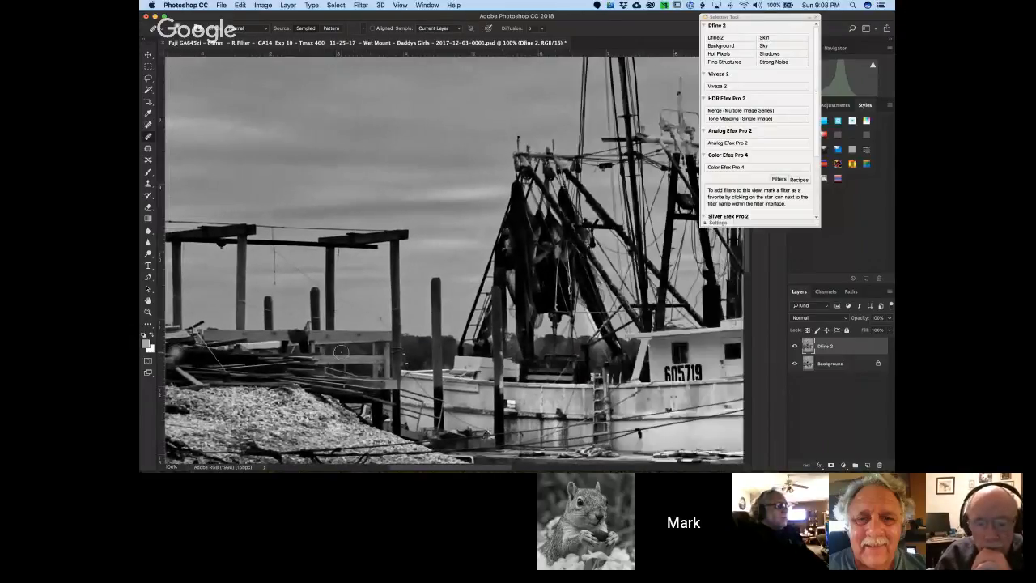
scroll(340, 351, right, 8)
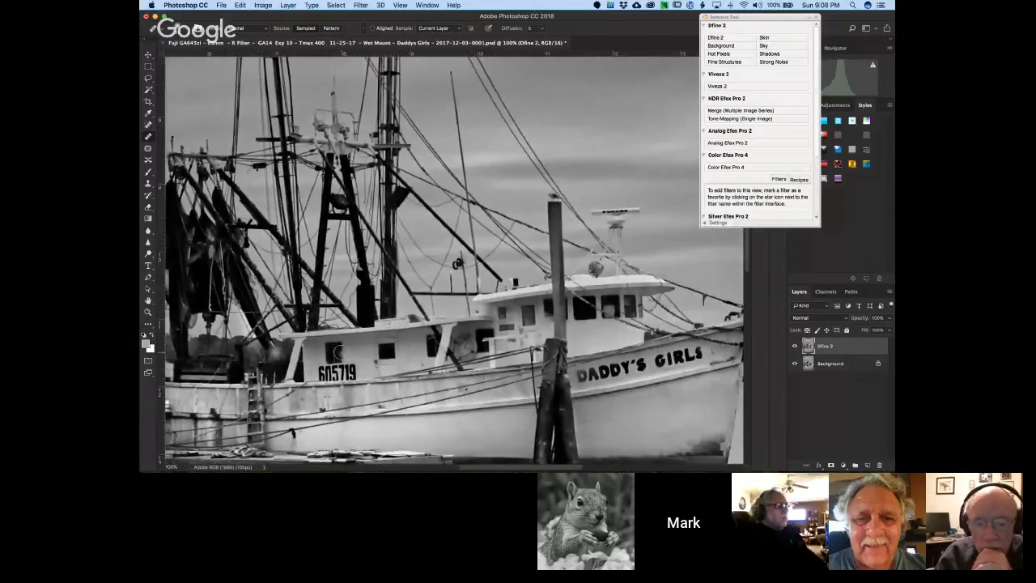
scroll(341, 352, right, 8)
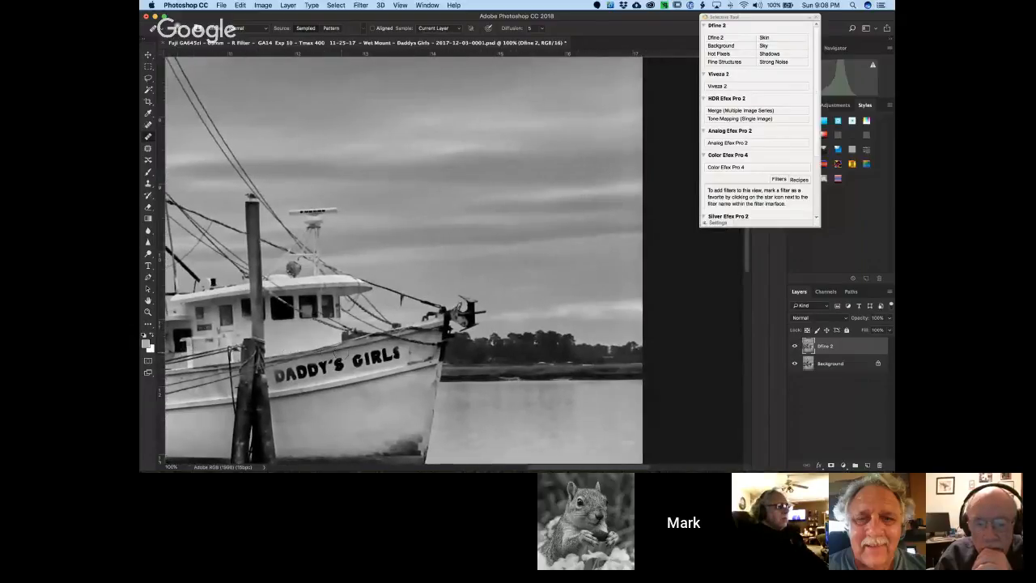
scroll(341, 352, down, 7)
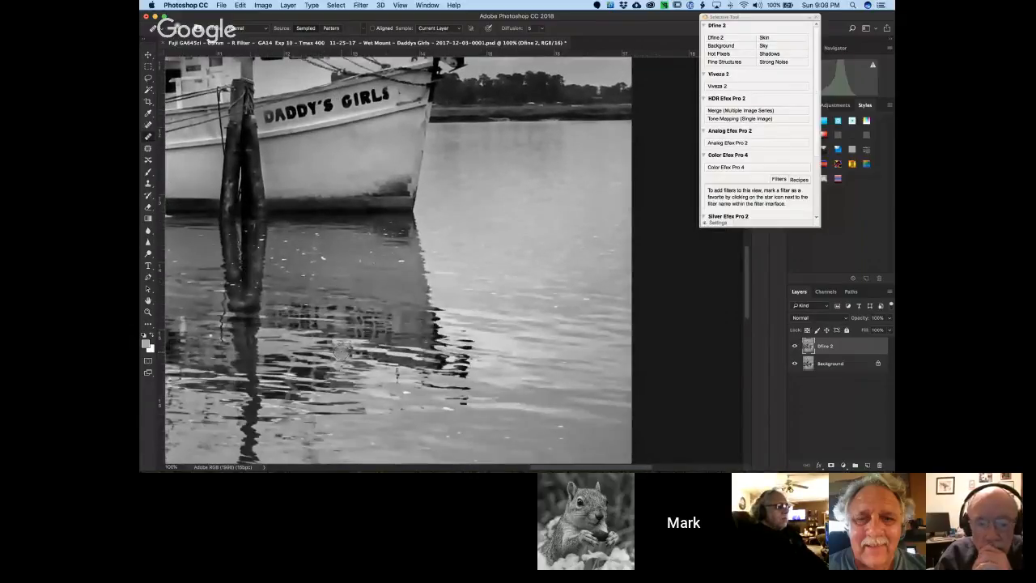
scroll(341, 352, left, 4)
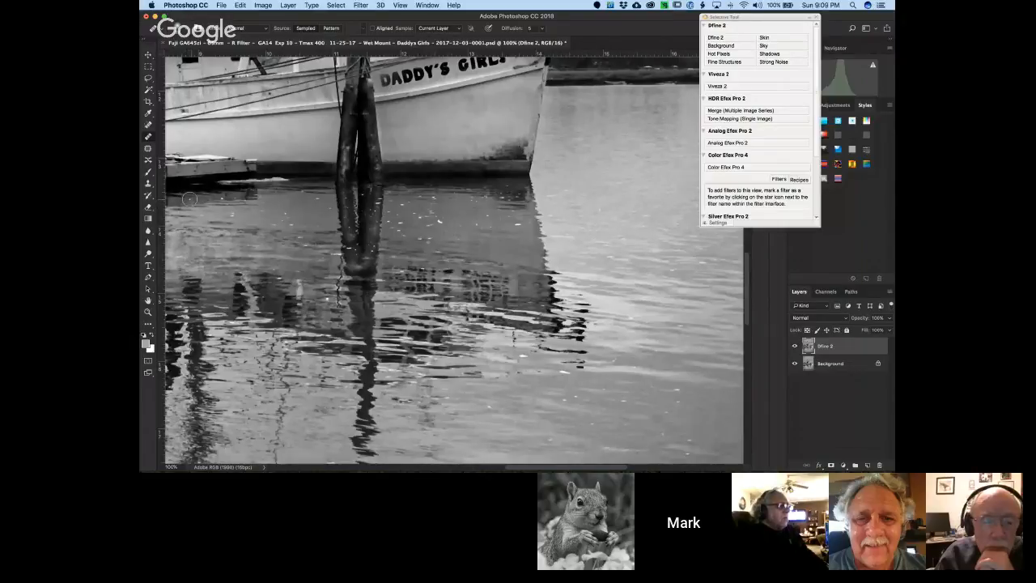
scroll(351, 288, left, 5)
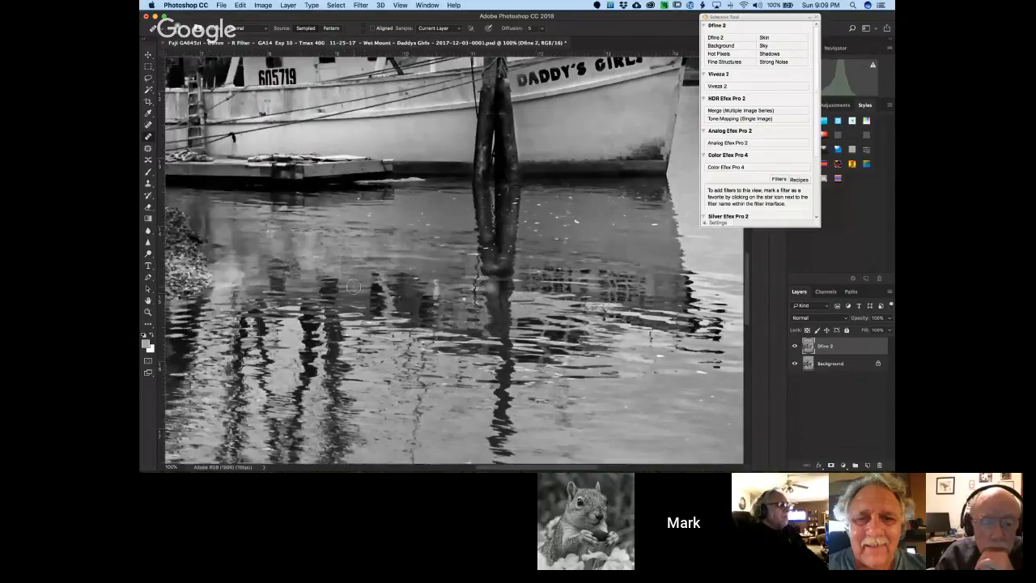
scroll(351, 285, left, 5)
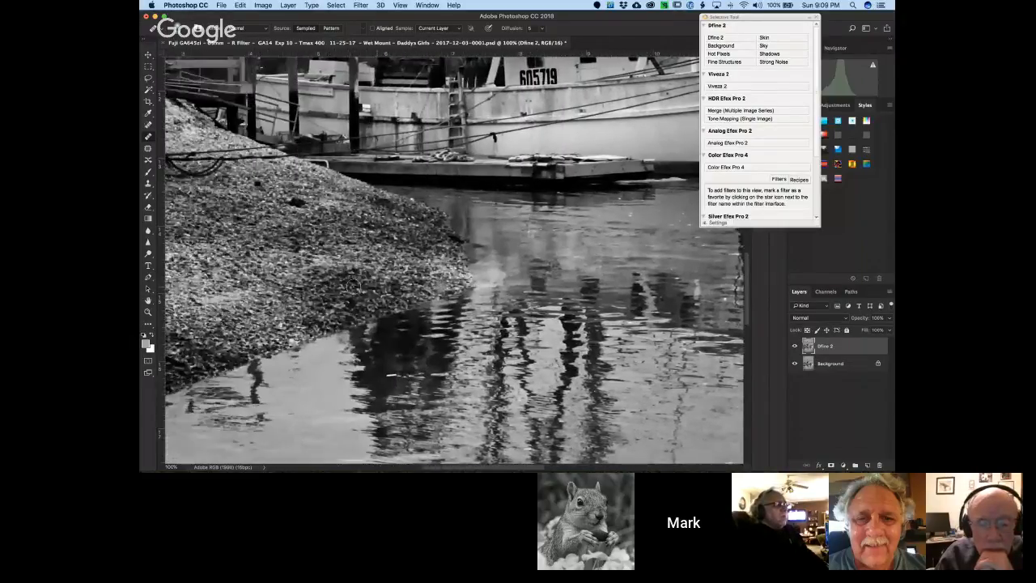
scroll(351, 285, left, 5)
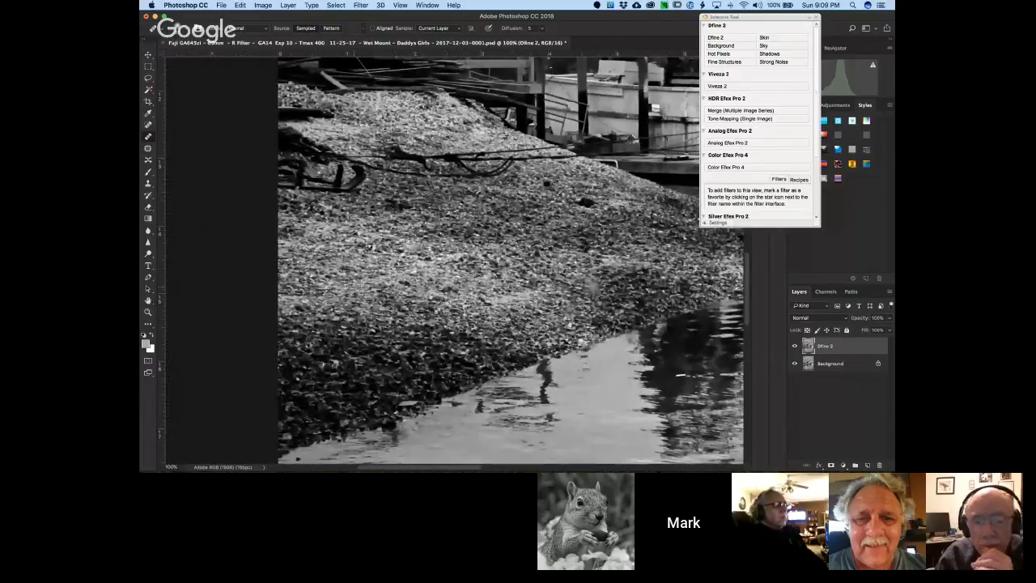
Inspect the lower water from the rocky shoreline across to the opposite edge of the photo for blemishes
scroll(353, 287, down, 5)
scroll(354, 287, down, 2)
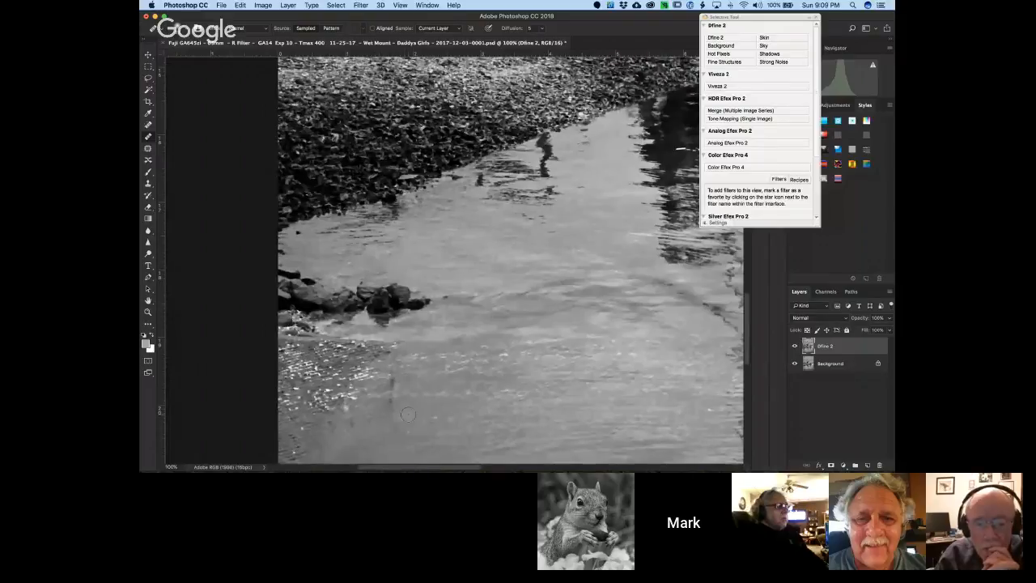
scroll(407, 413, right, 8)
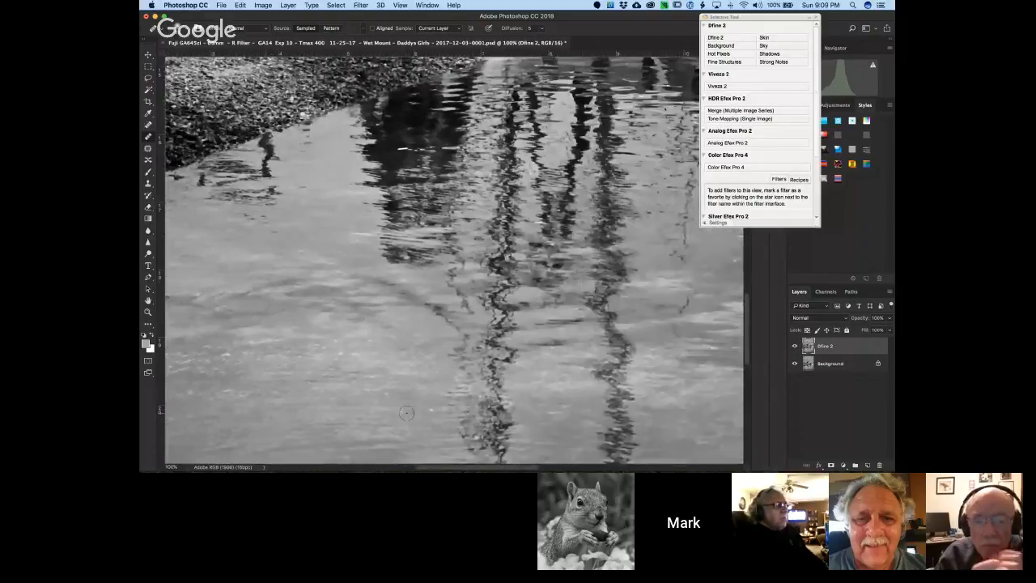
scroll(407, 413, right, 5)
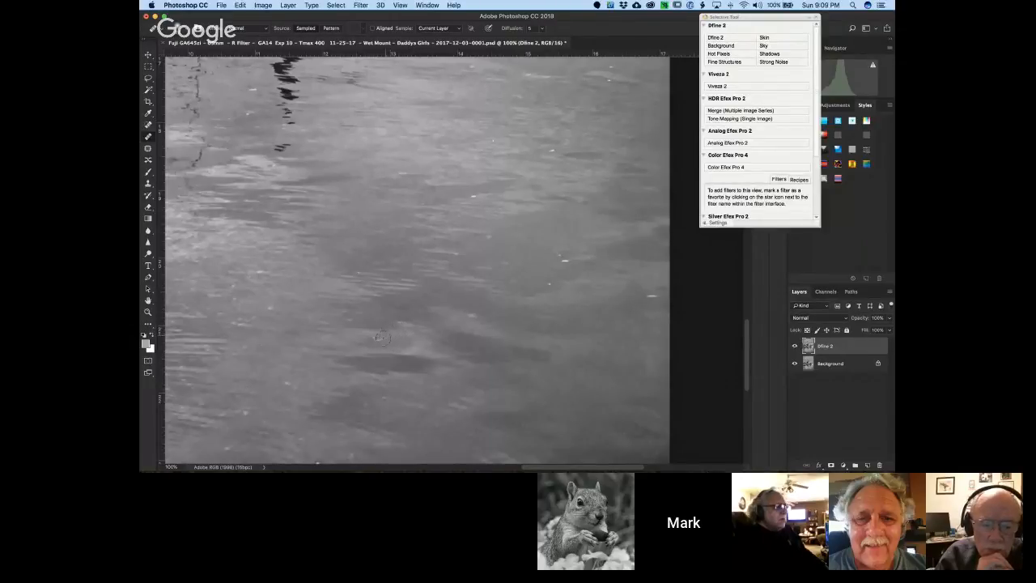
scroll(372, 339, left, 10)
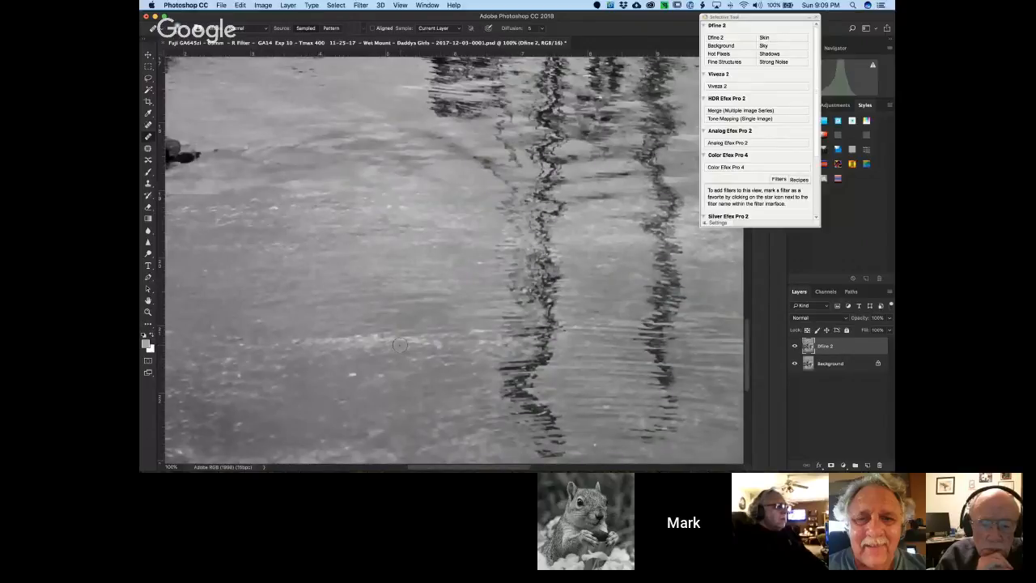
scroll(400, 345, left, 15)
scroll(471, 353, right, 12)
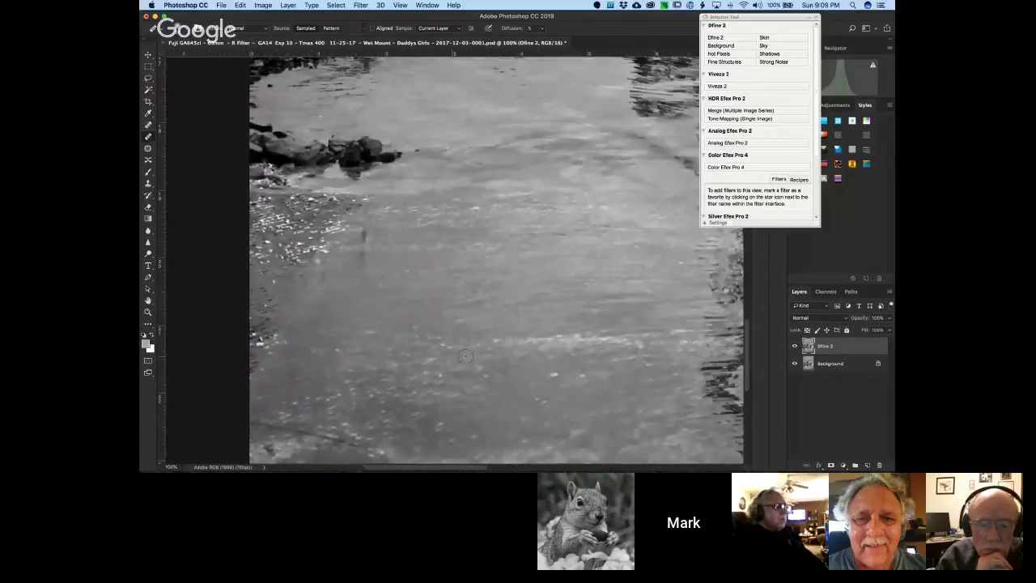
Heal the dark diagonal line in the water near the photo's lower-left corner and the small spots farther along the lower water
scroll(465, 356, down, 8)
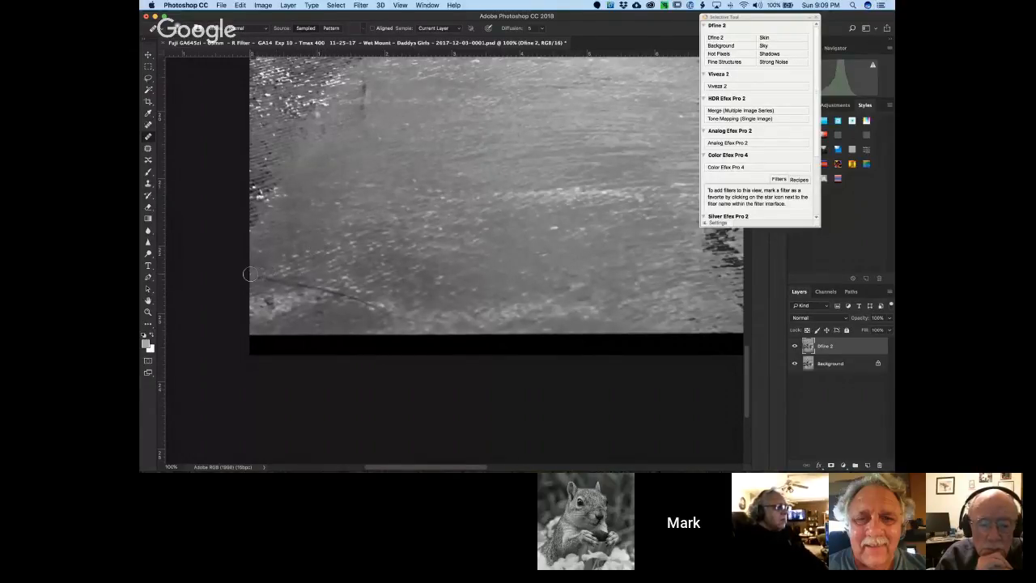
mouse_move(303, 285)
mouse_down()
mouse_move(379, 306)
mouse_move(399, 299)
mouse_up()
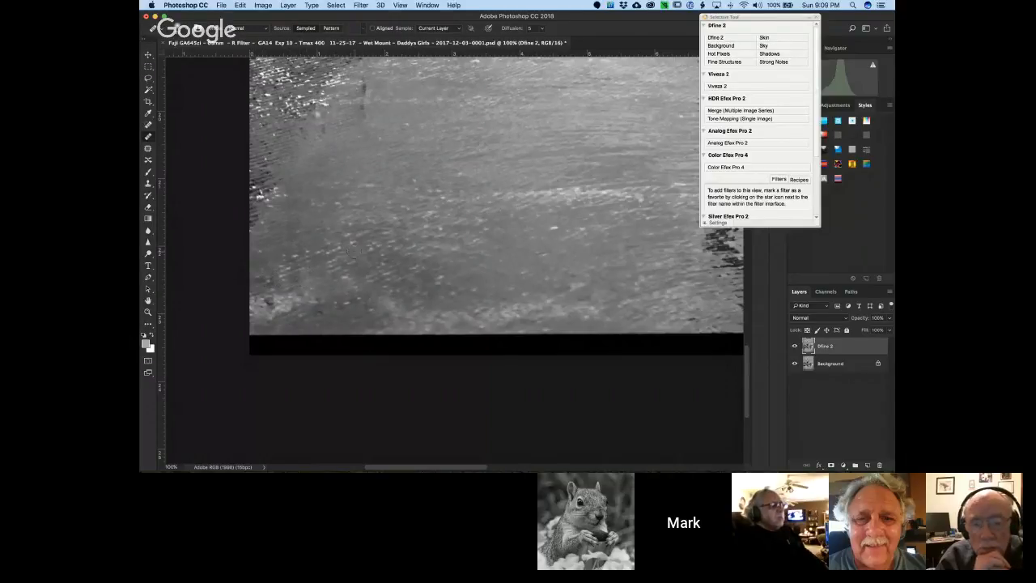
scroll(356, 263, right, 5)
scroll(353, 251, right, 1)
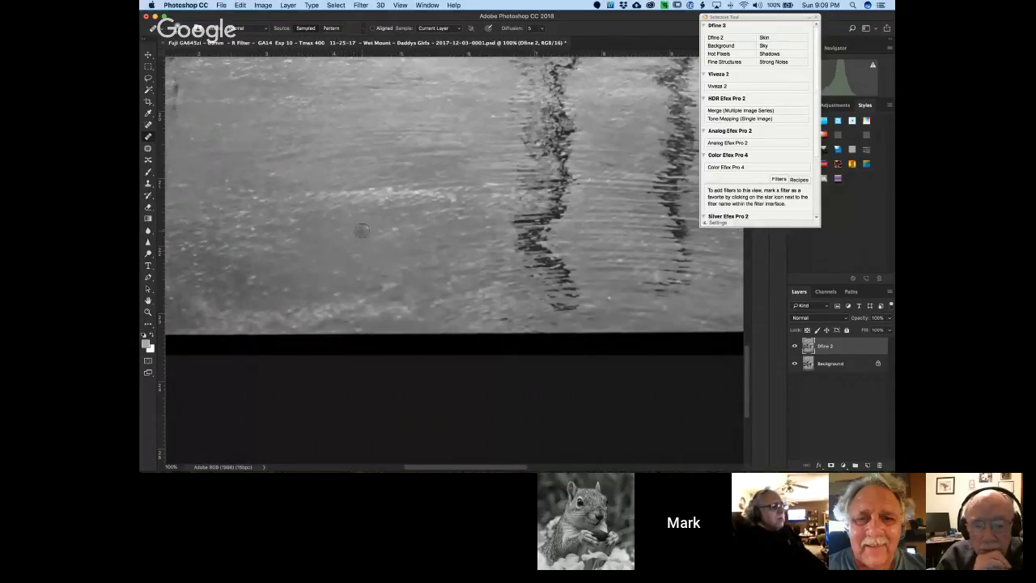
click(370, 229)
scroll(407, 235, right, 10)
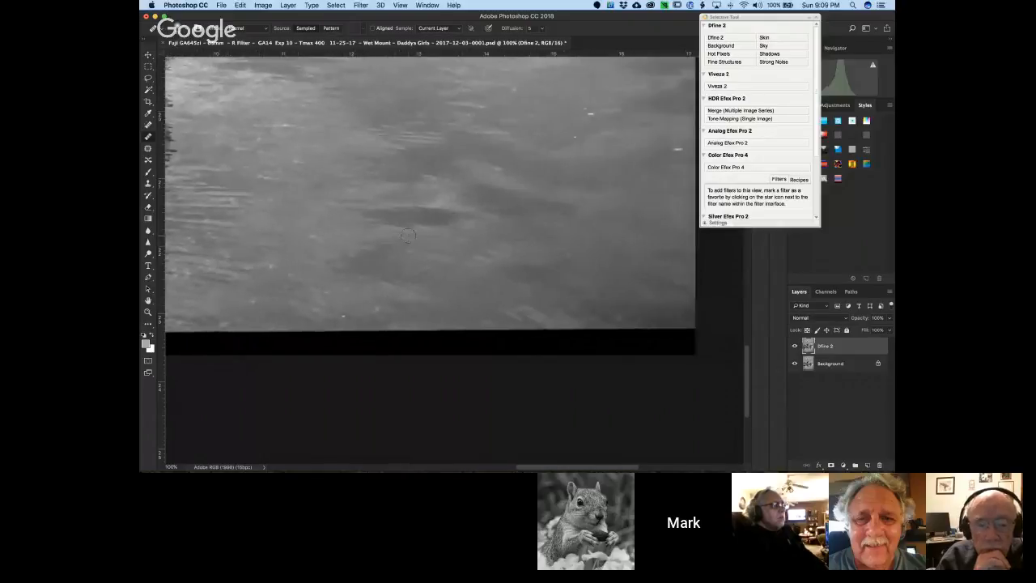
scroll(408, 235, right, 2)
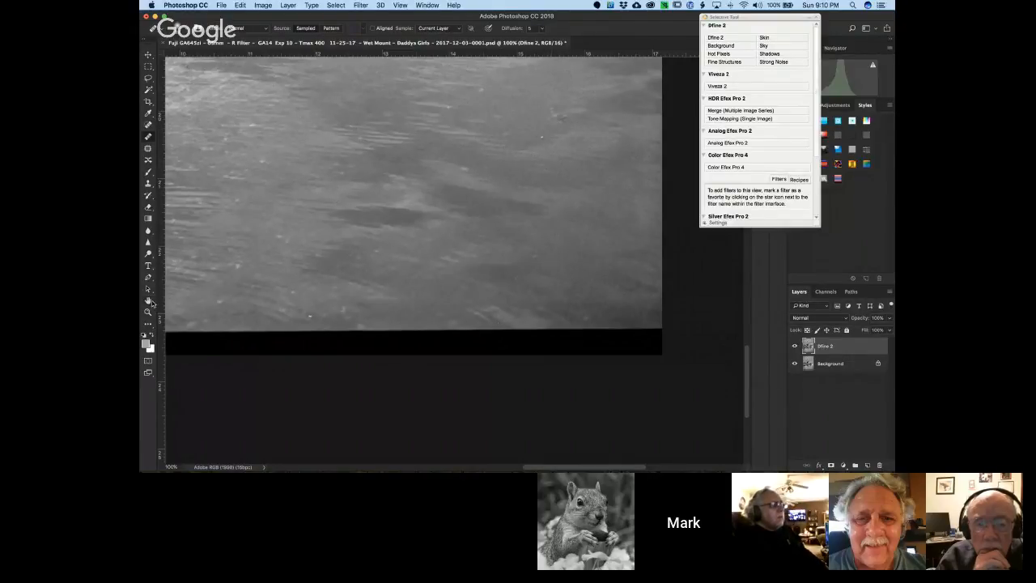
Crop the photo to a rectangular selection of the picture area that excludes the black strip along its bottom edge
click(149, 301)
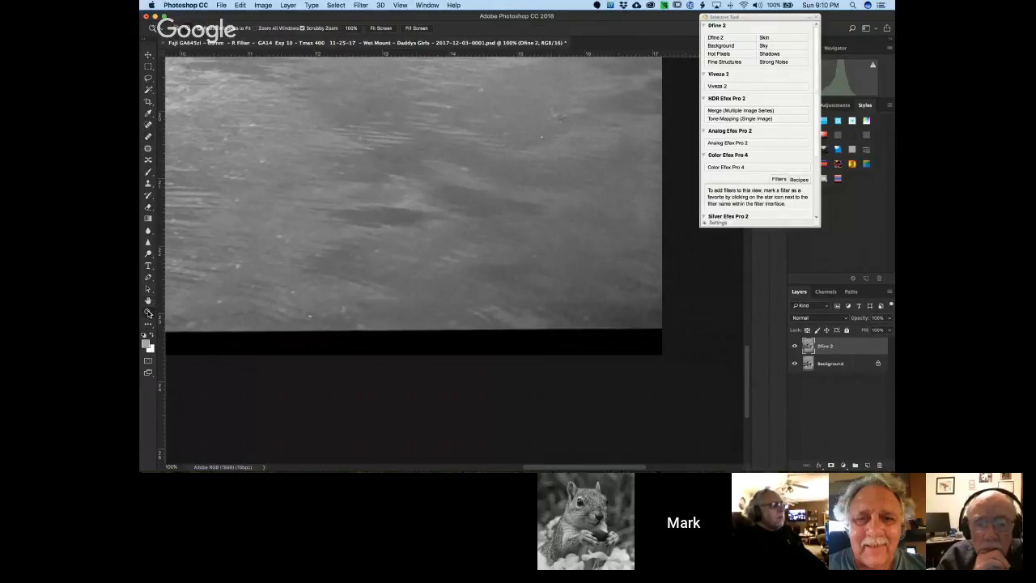
click(382, 30)
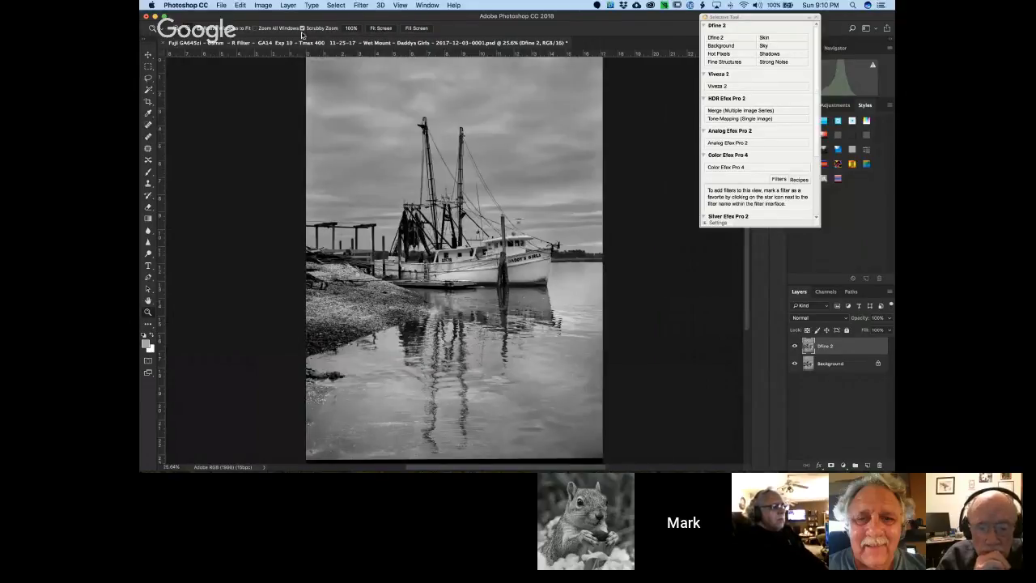
alt+click(361, 99)
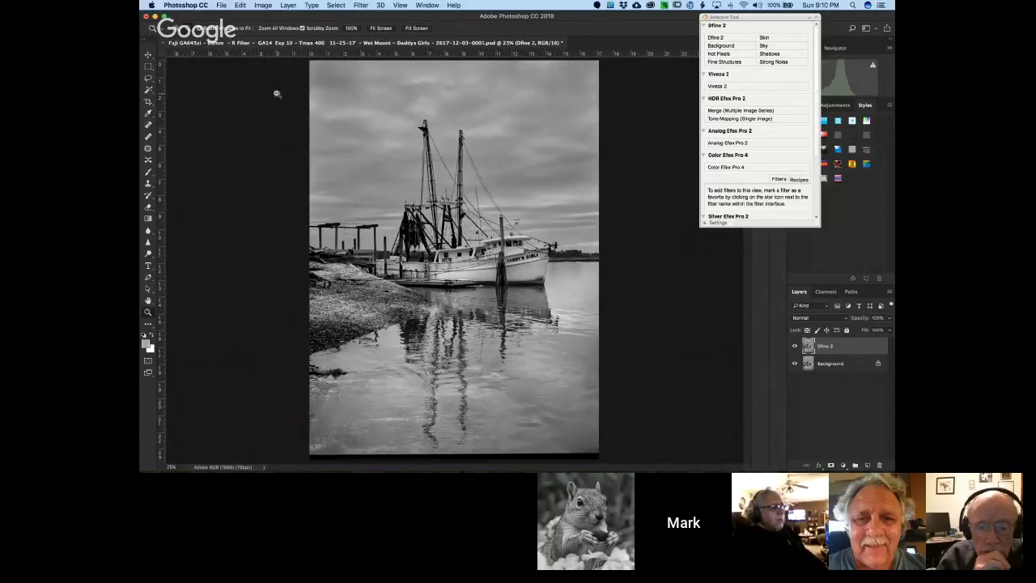
click(148, 68)
drag(309, 59, 617, 448)
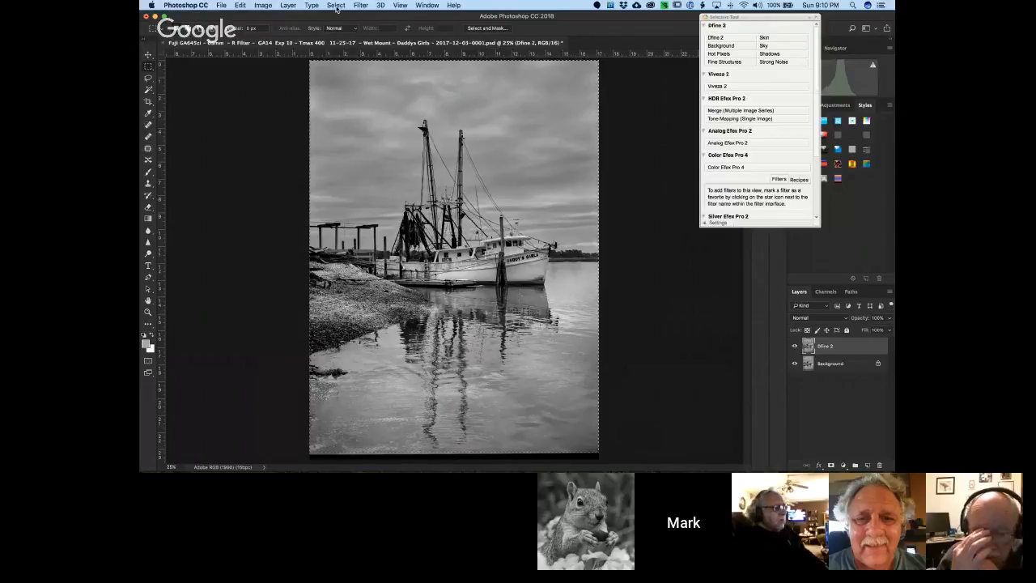
click(263, 6)
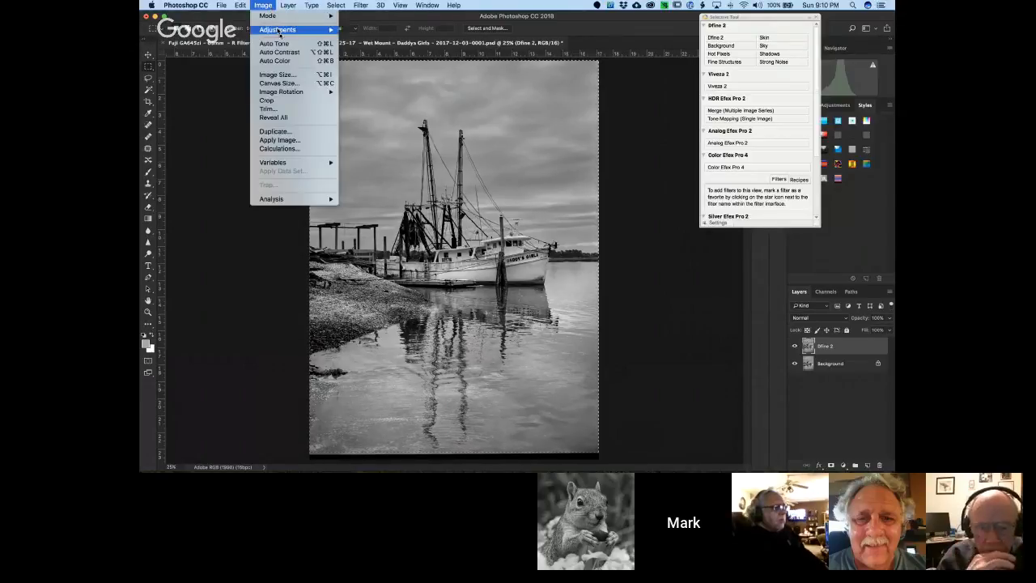
click(304, 100)
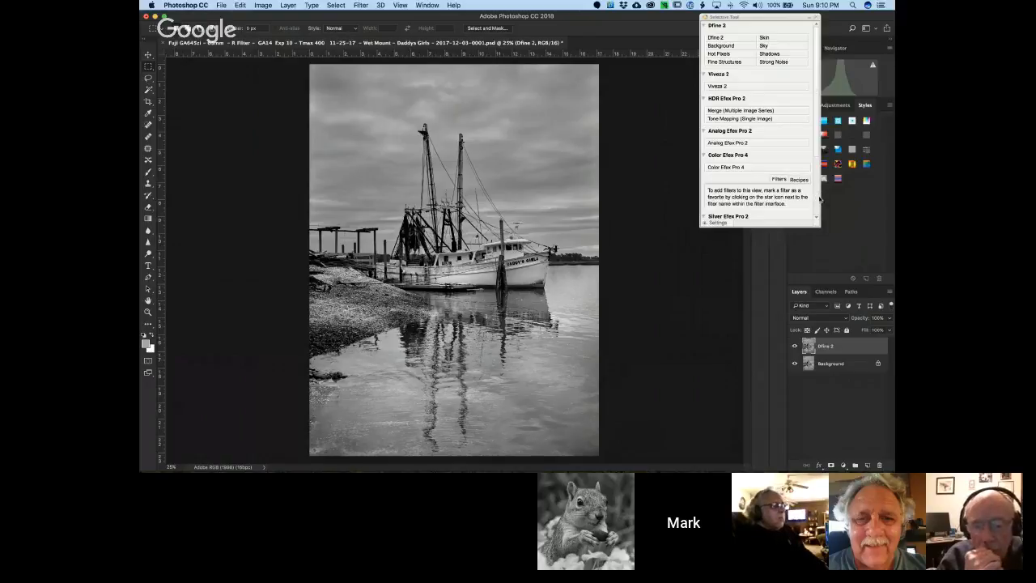
Open the photo in Silver Efex Pro 2 and set Brightness to -2%, Contrast to -2% and Structure to -4%
scroll(774, 212, down, 3)
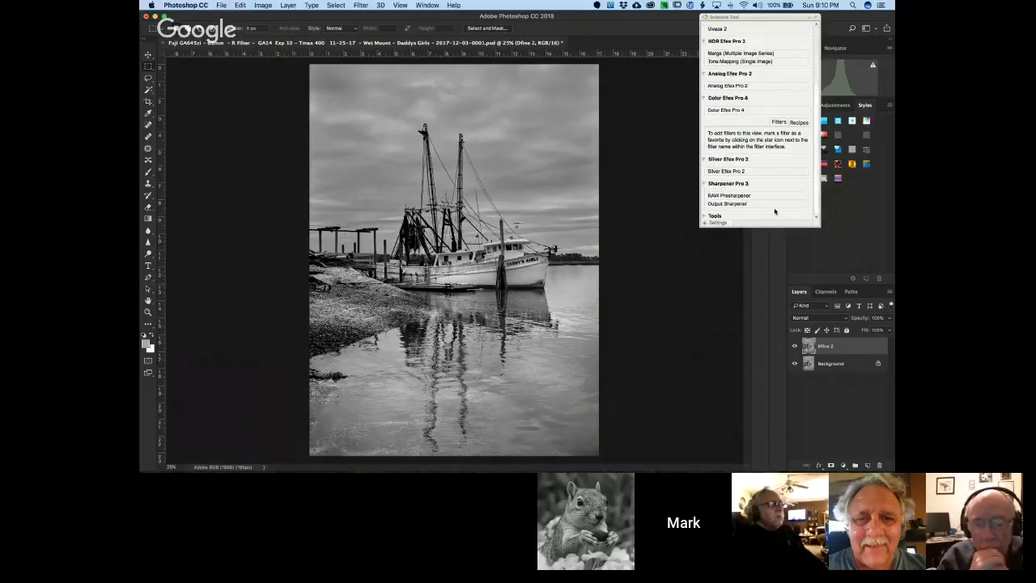
click(727, 171)
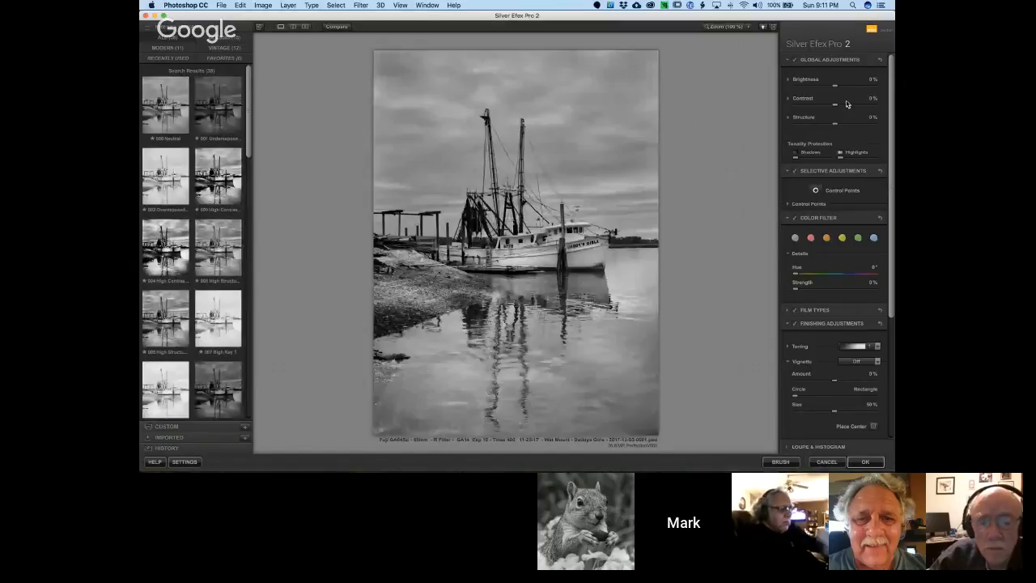
drag(836, 86, 837, 91)
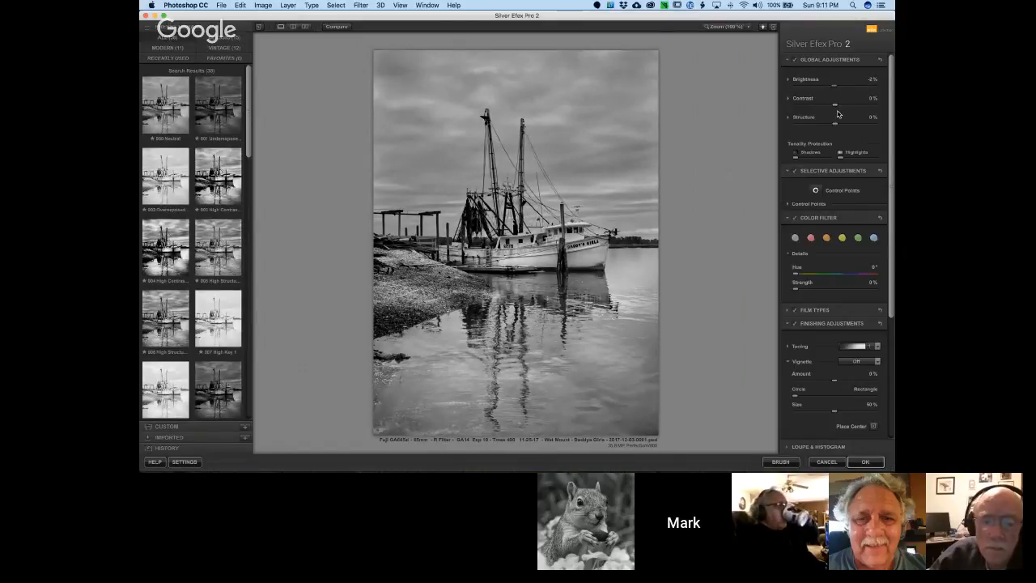
drag(836, 105, 835, 113)
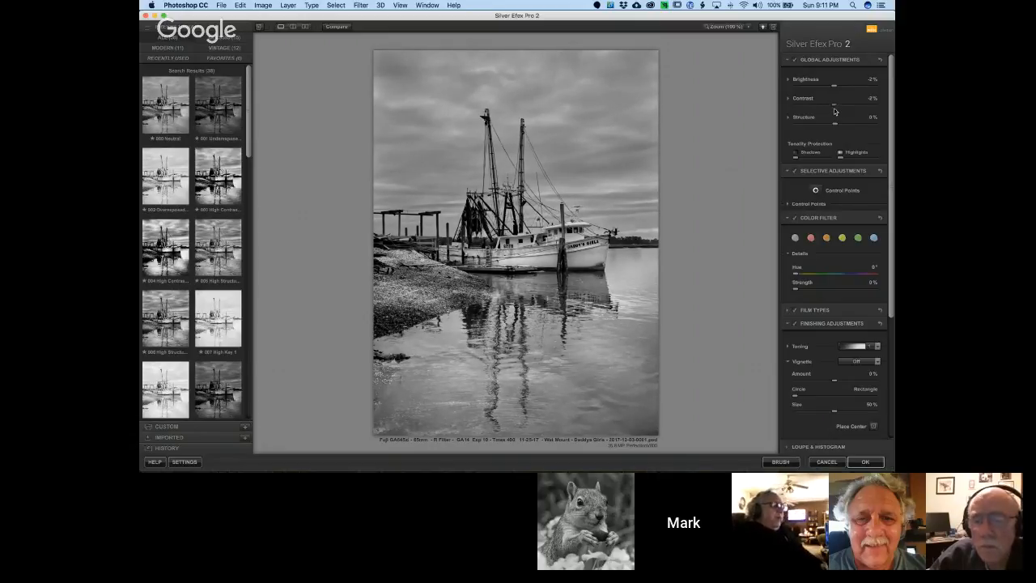
mouse_move(836, 127)
mouse_down()
mouse_move(847, 128)
mouse_move(831, 130)
mouse_up()
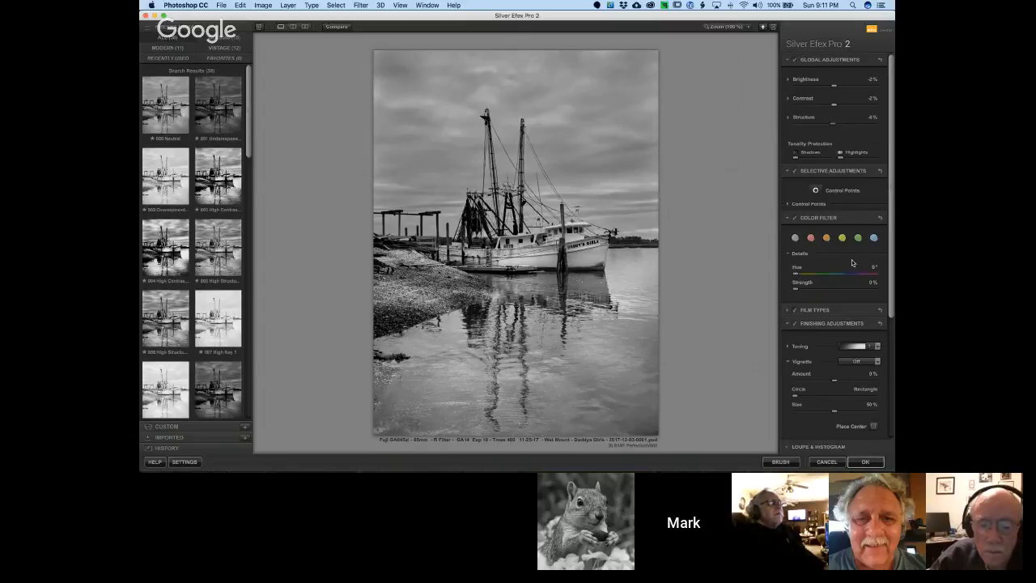
Set the detailed brightness values to Highlights 24%, Midtones -12% and Shadows about 20%, and apply Silver Efex Pro 2 to the photo
scroll(852, 262, down, 3)
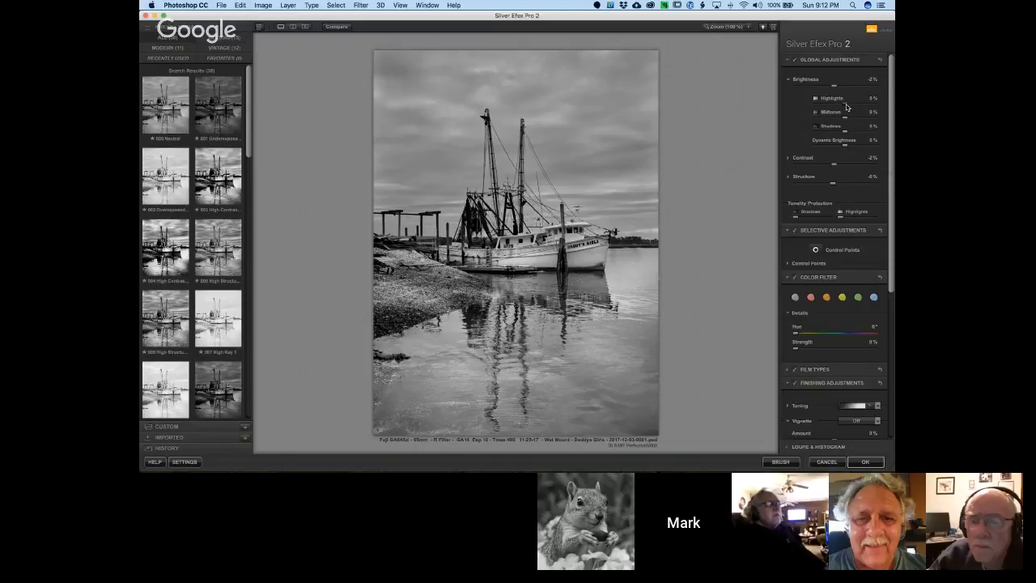
drag(845, 104, 842, 125)
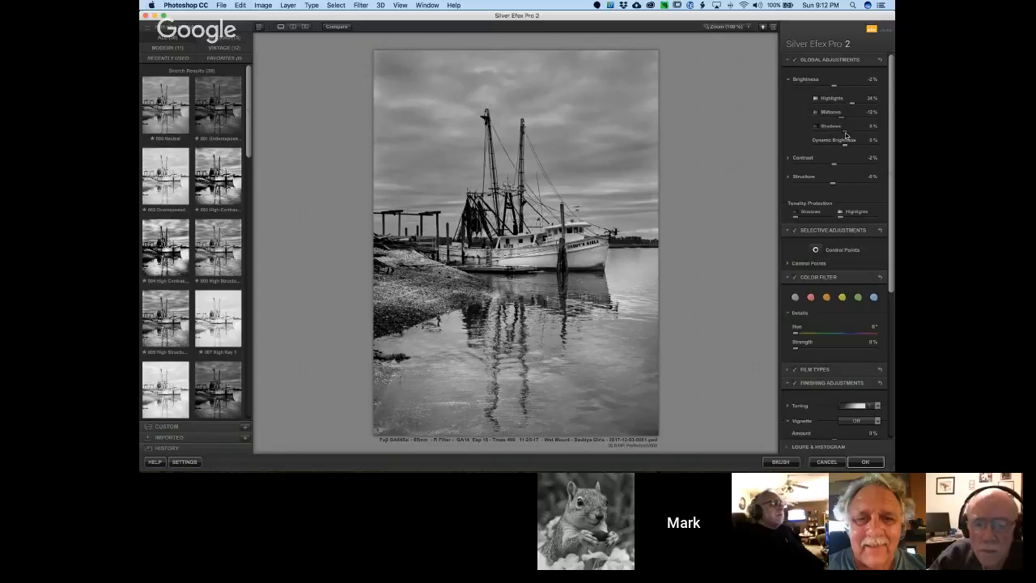
mouse_move(845, 133)
mouse_down()
mouse_move(860, 133)
mouse_move(840, 135)
mouse_move(852, 137)
mouse_up()
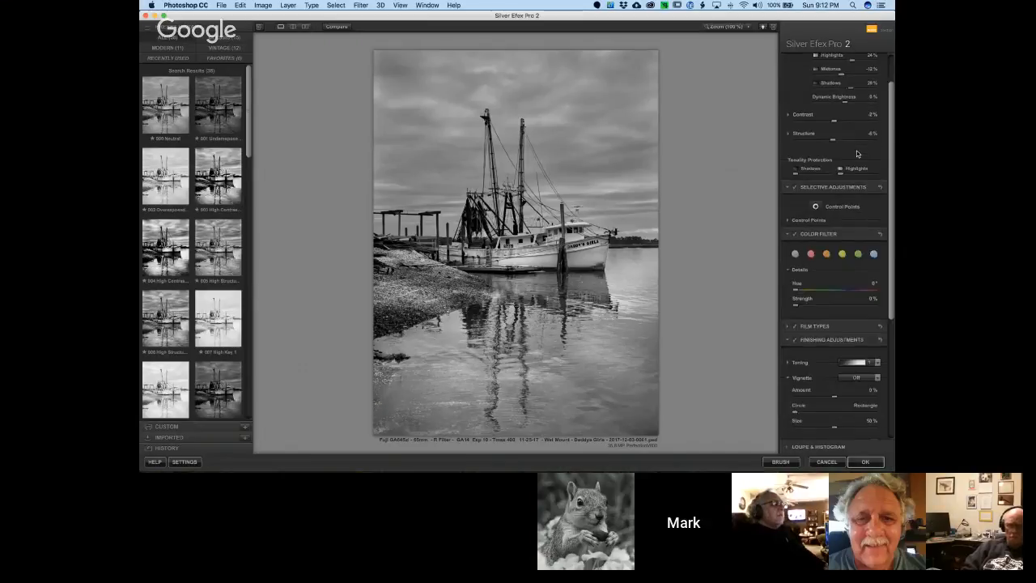
scroll(857, 154, down, 5)
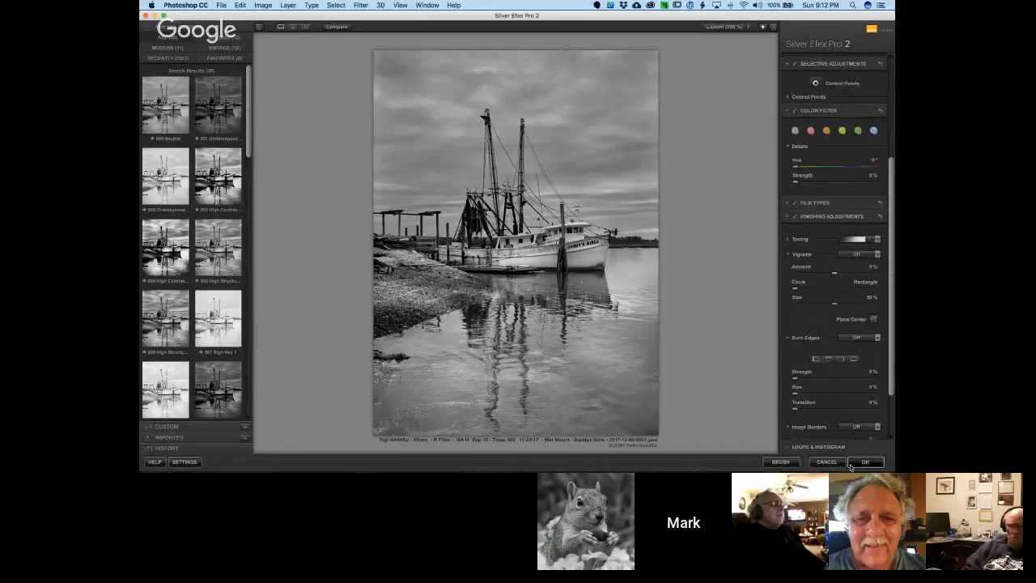
click(852, 464)
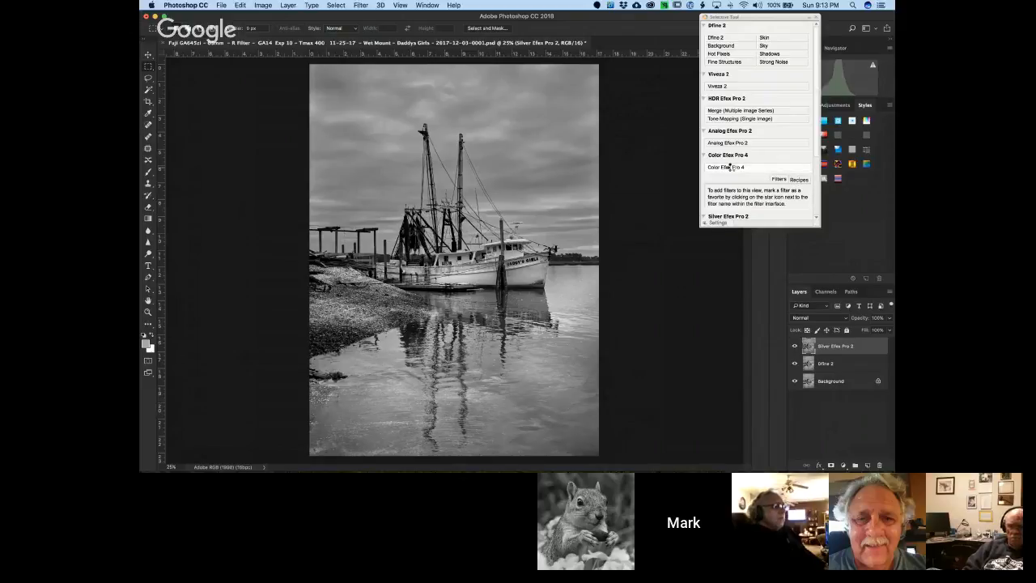
Add Color Efex Pro 4's Graduated Neutral Density filter with Upper Tonality -10%, Blend 66% and Vertical Shift 31%
click(732, 166)
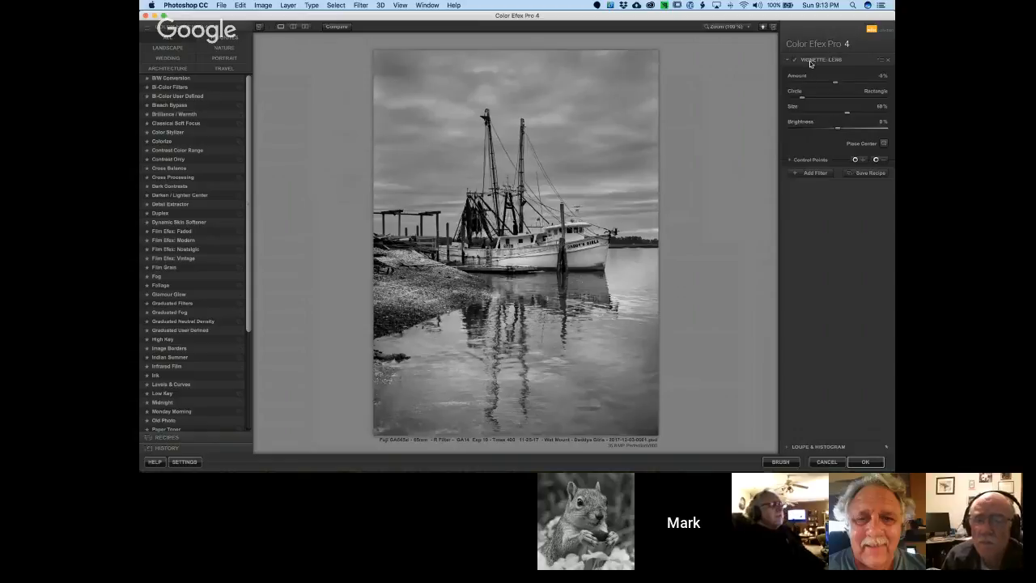
click(214, 322)
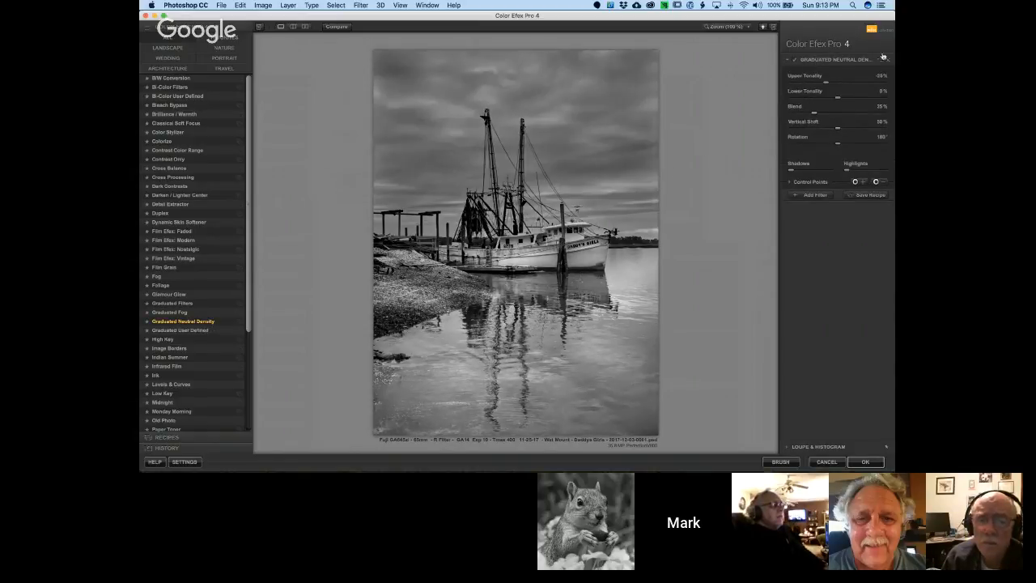
mouse_move(825, 87)
mouse_down()
mouse_move(853, 87)
mouse_move(832, 86)
mouse_up()
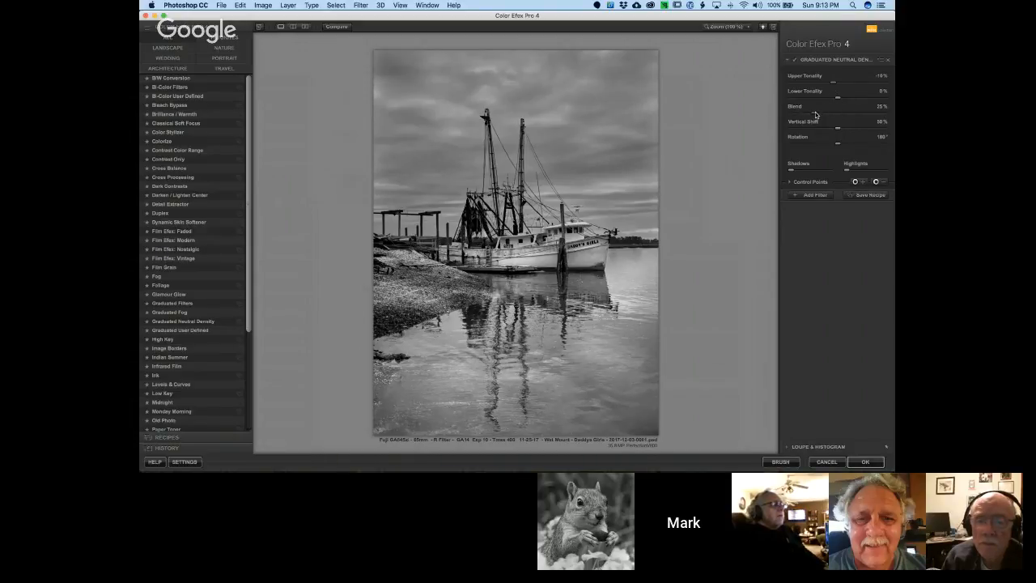
drag(816, 115, 840, 121)
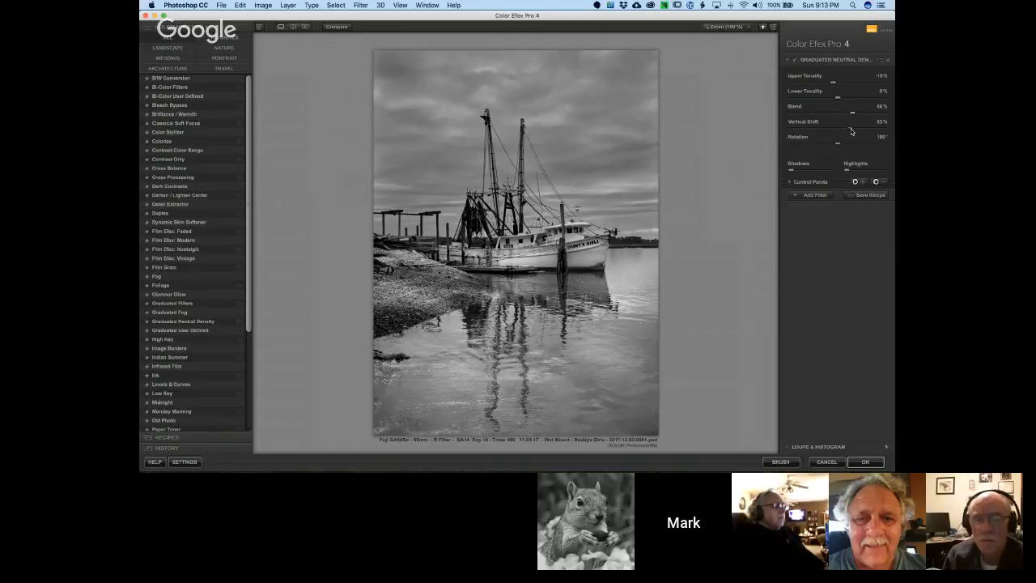
drag(851, 131, 813, 132)
drag(812, 131, 821, 131)
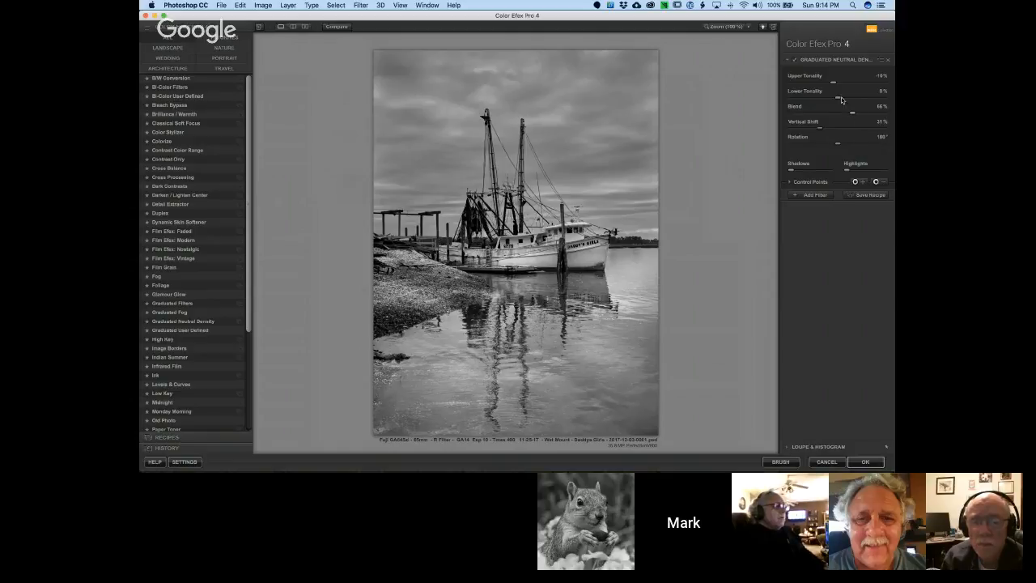
Set the Graduated Neutral Density's Lower Tonality to -3% and Upper Tonality to -15%, and compare the photo with the filter off and on
mouse_move(839, 99)
mouse_down()
mouse_move(827, 99)
mouse_move(840, 101)
mouse_up()
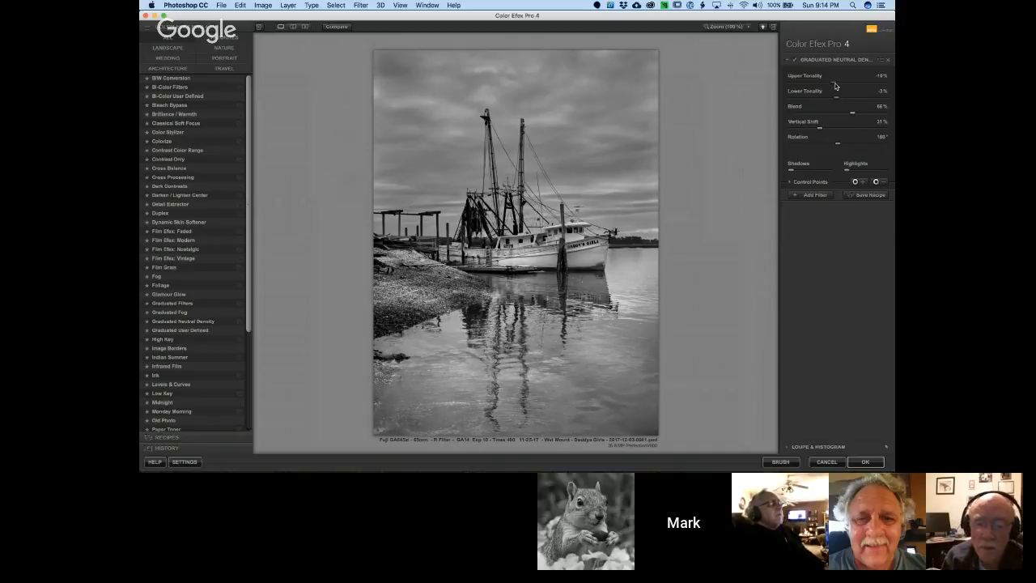
click(836, 86)
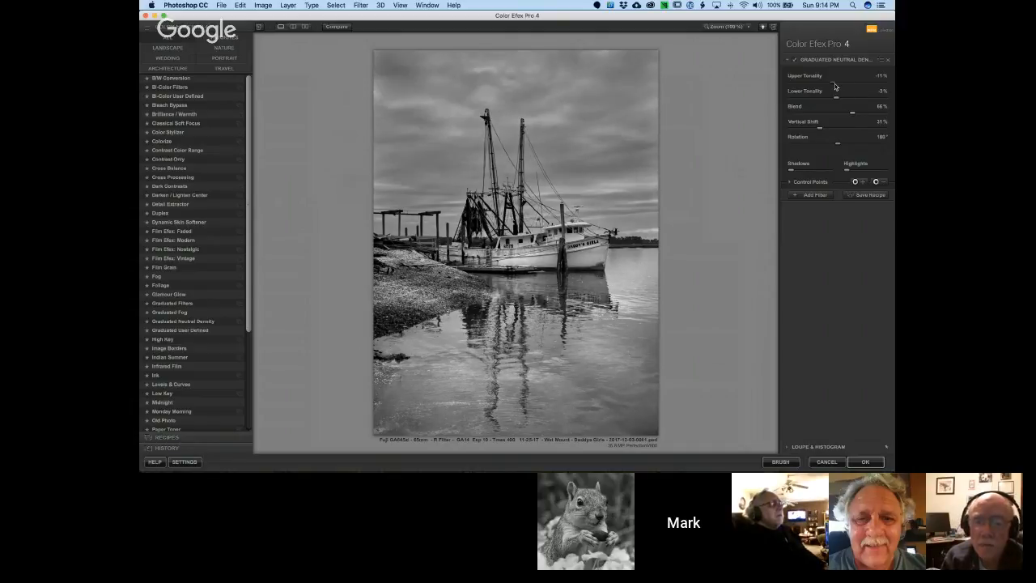
drag(834, 86, 833, 87)
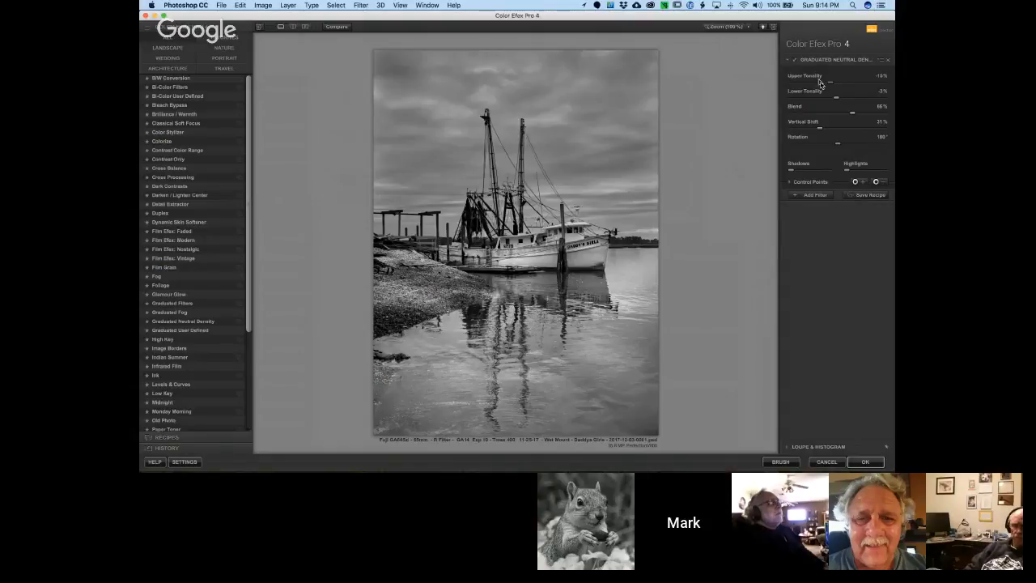
click(797, 61)
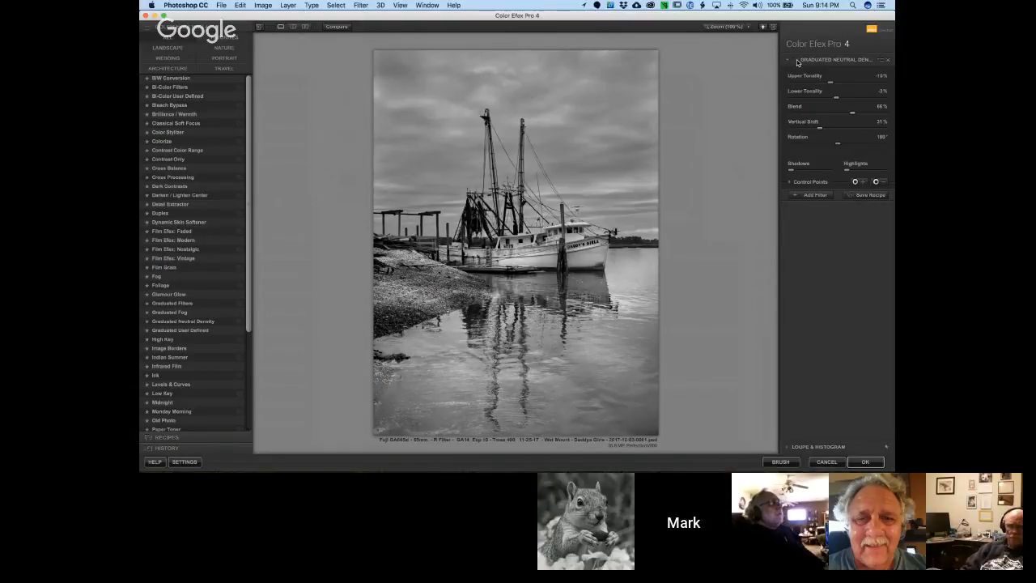
click(796, 60)
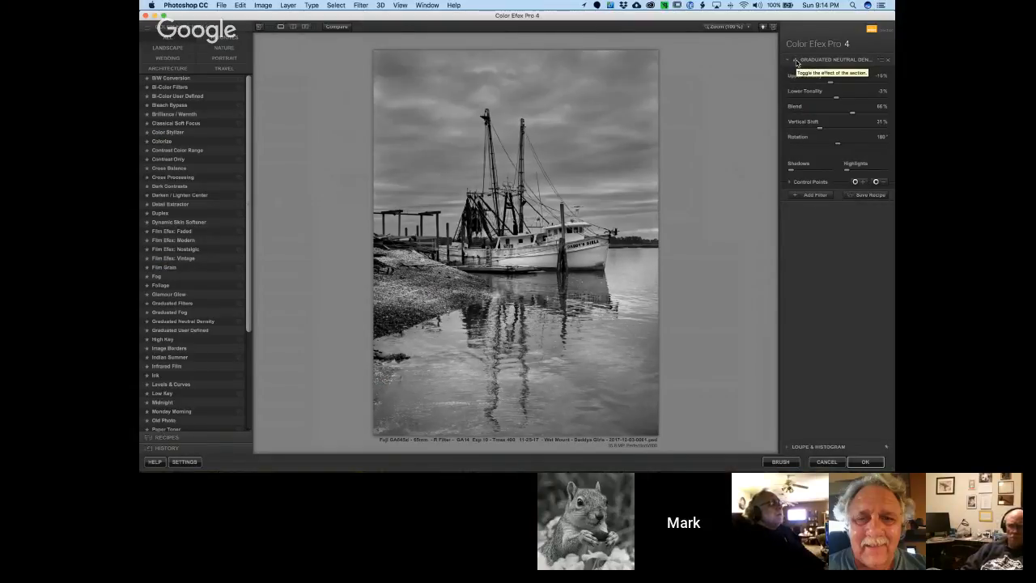
click(796, 61)
click(797, 60)
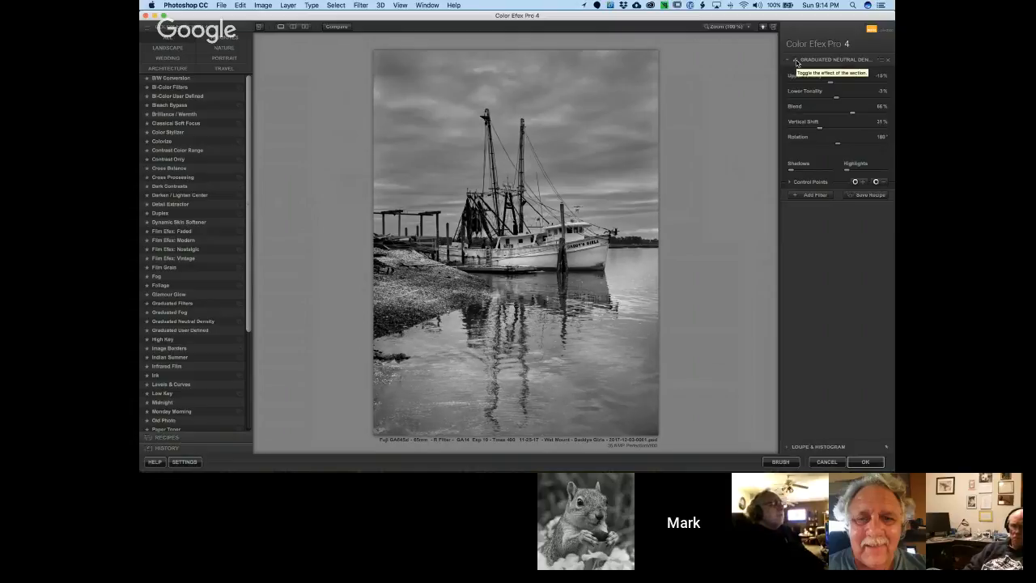
Add a Vignette: Lens filter to the stack, bring its Amount close to zero, and apply the Color Efex Pro 4 filters
click(815, 196)
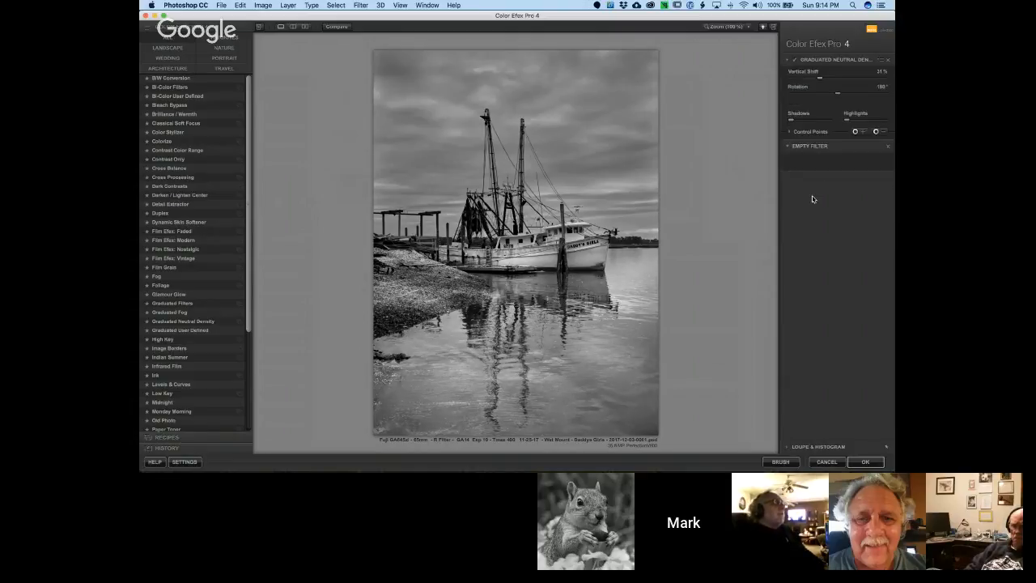
click(250, 405)
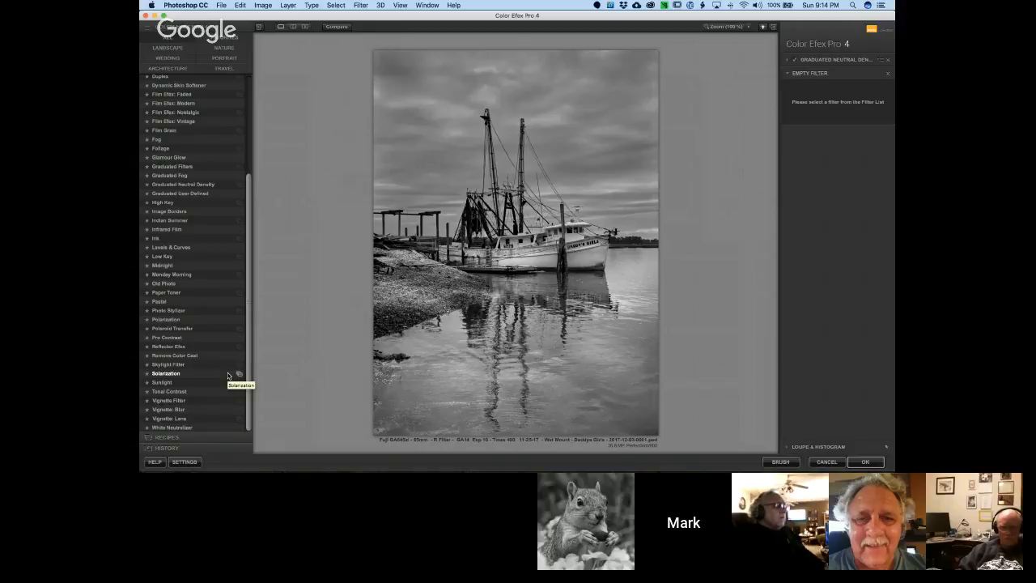
click(178, 418)
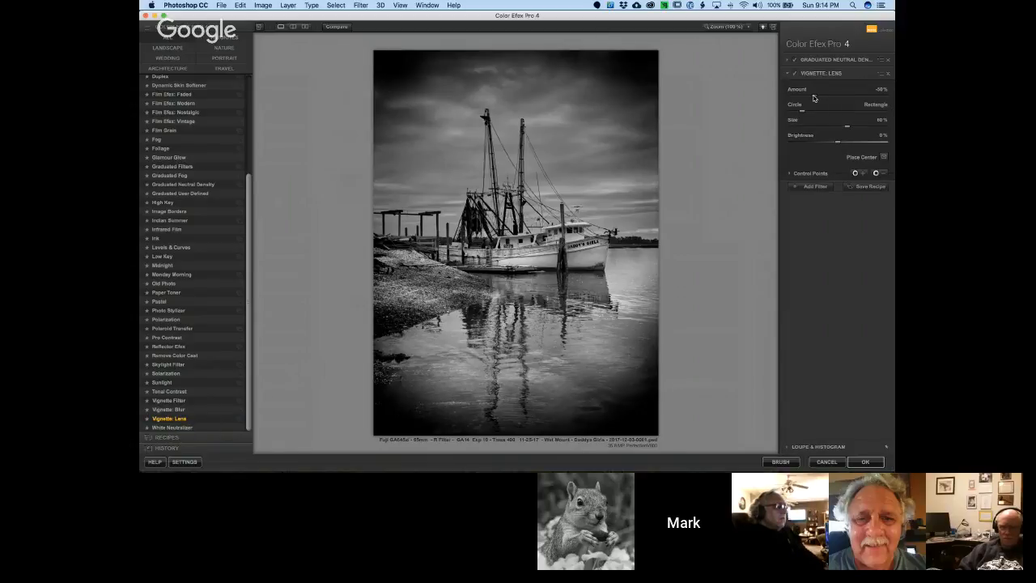
drag(814, 98, 854, 98)
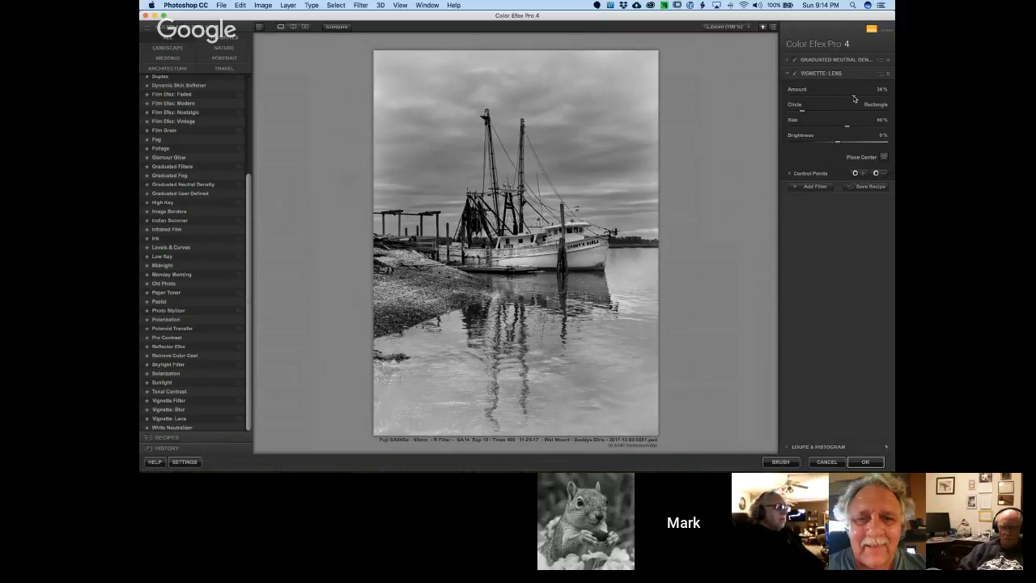
drag(854, 98, 837, 99)
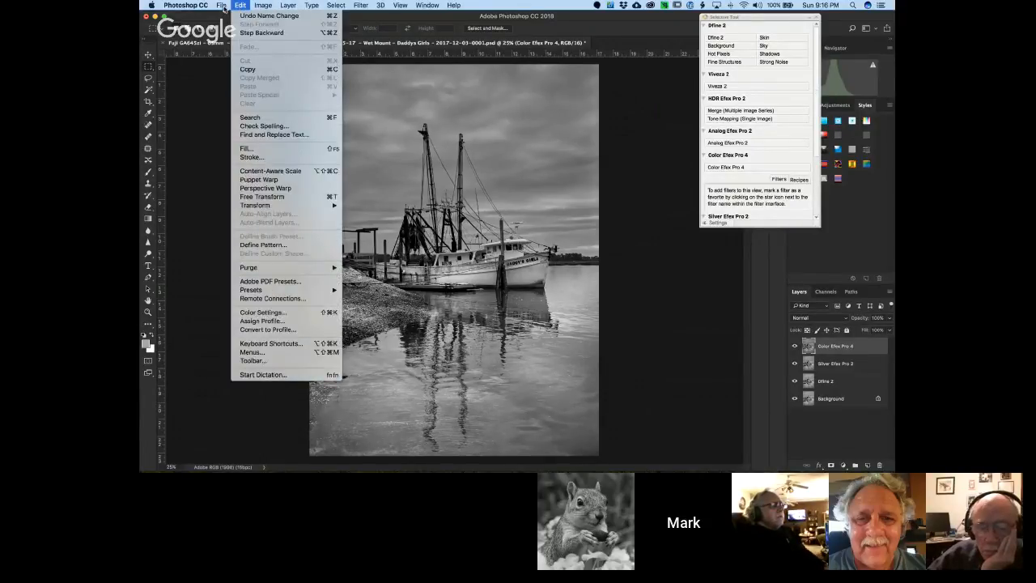
mouse_move(222, 8)
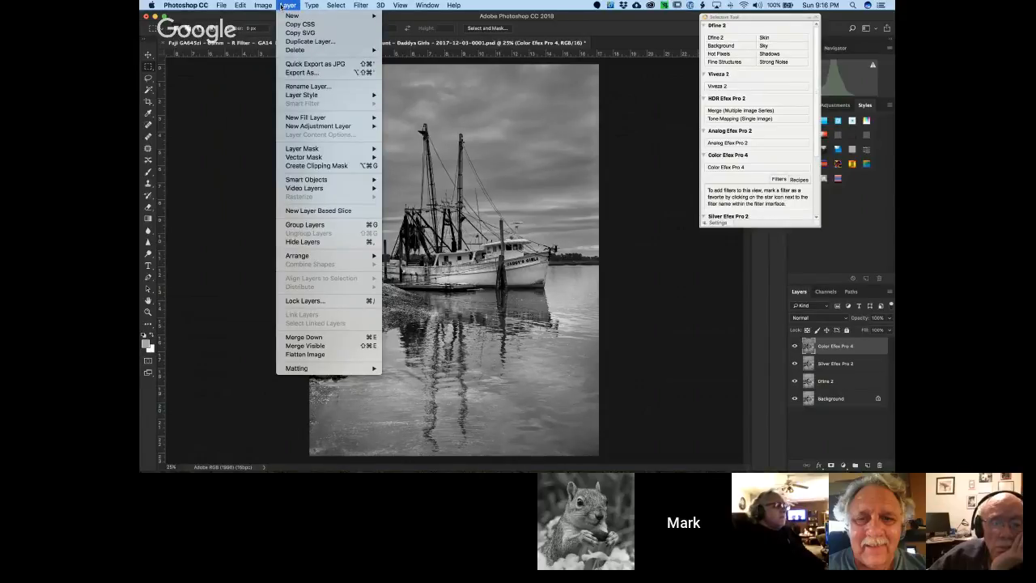
mouse_move(267, 6)
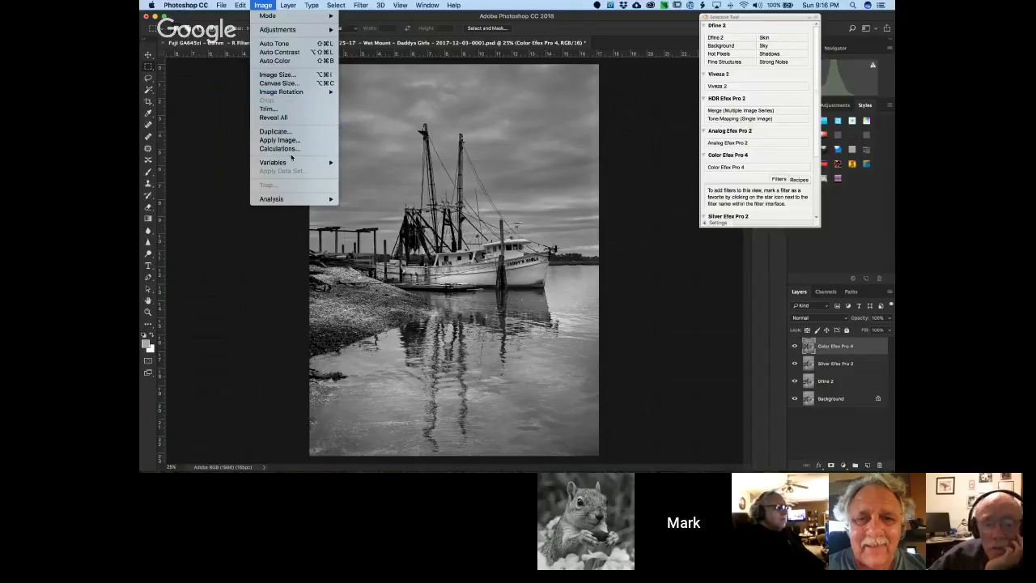
mouse_move(240, 5)
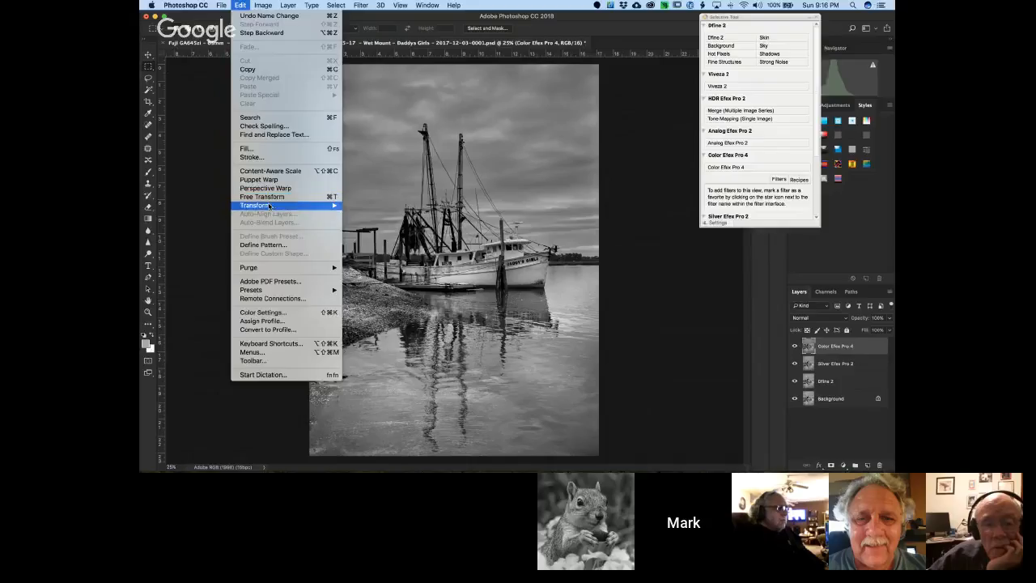
mouse_move(271, 208)
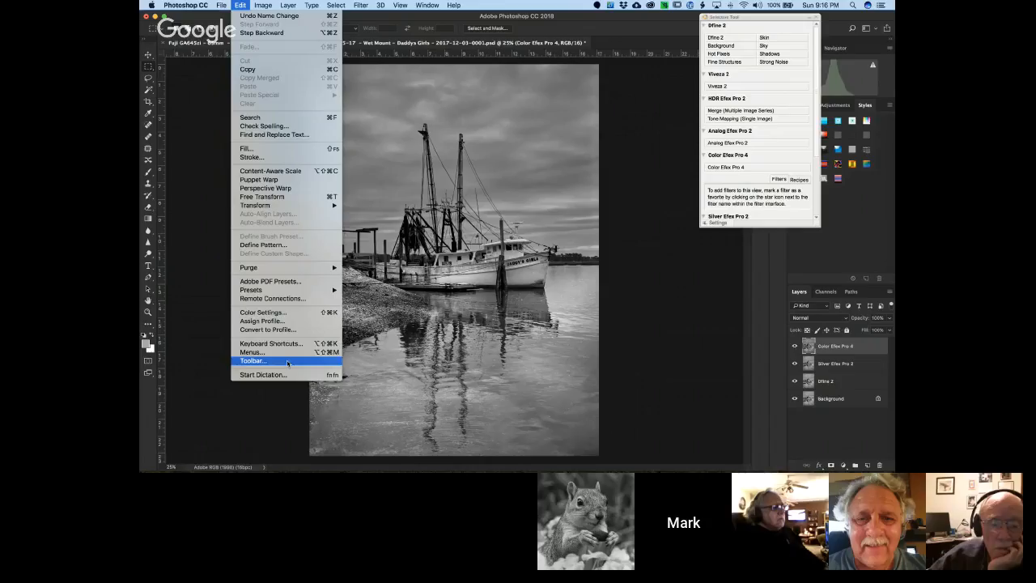
mouse_move(363, 12)
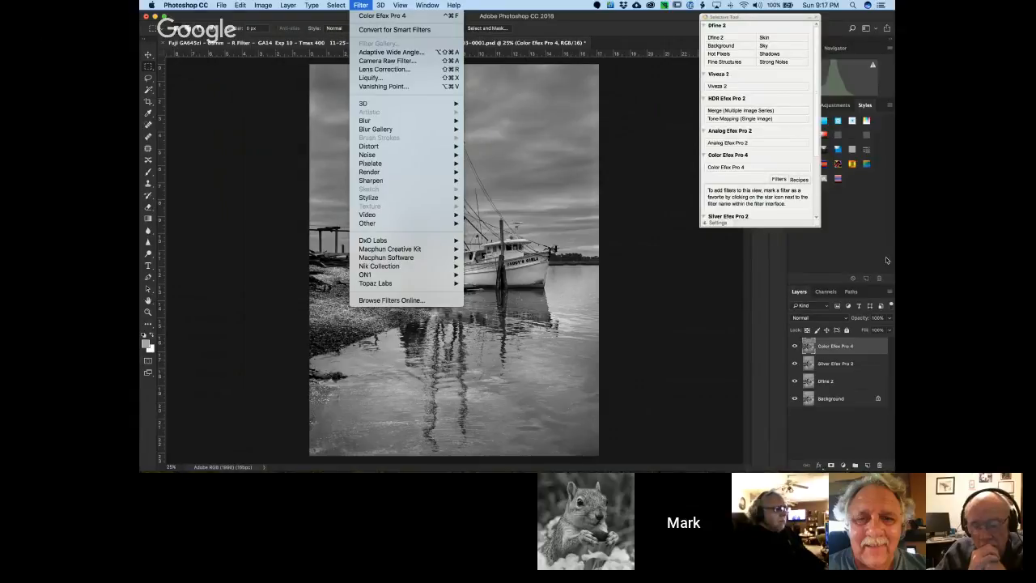
click(611, 18)
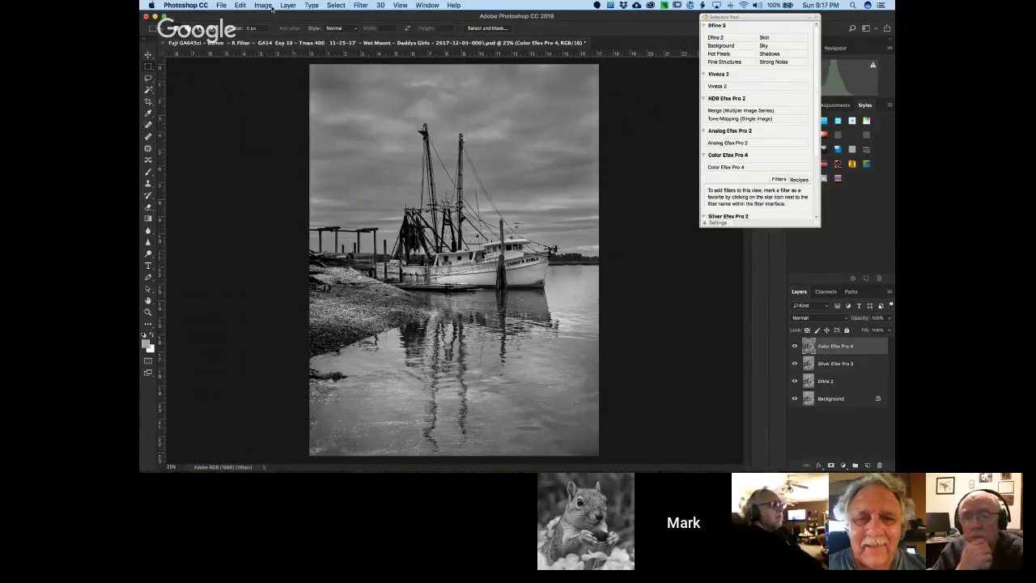
Flatten the image so all the Nik filter layers merge into a single Background layer
click(288, 5)
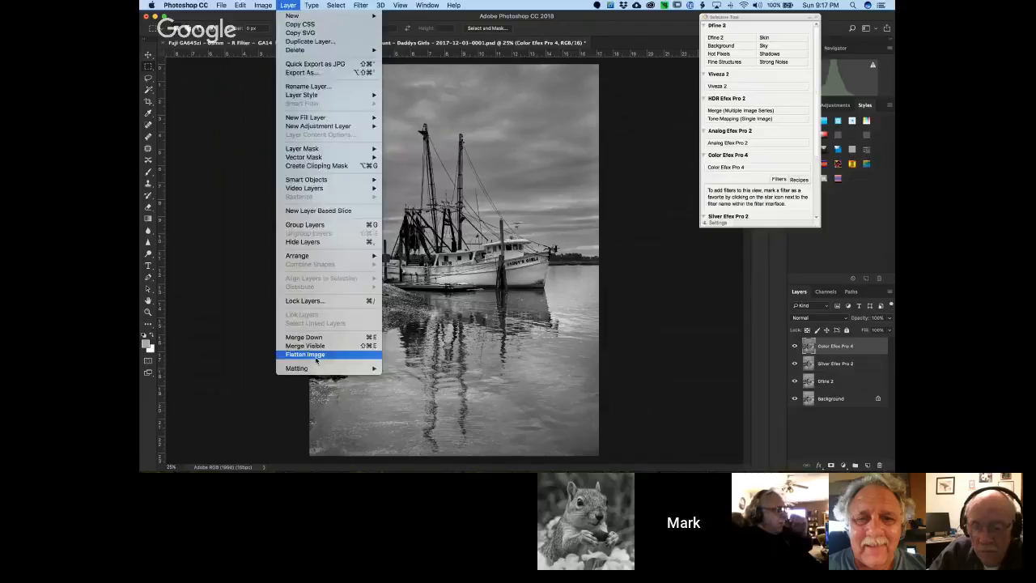
key(Escape)
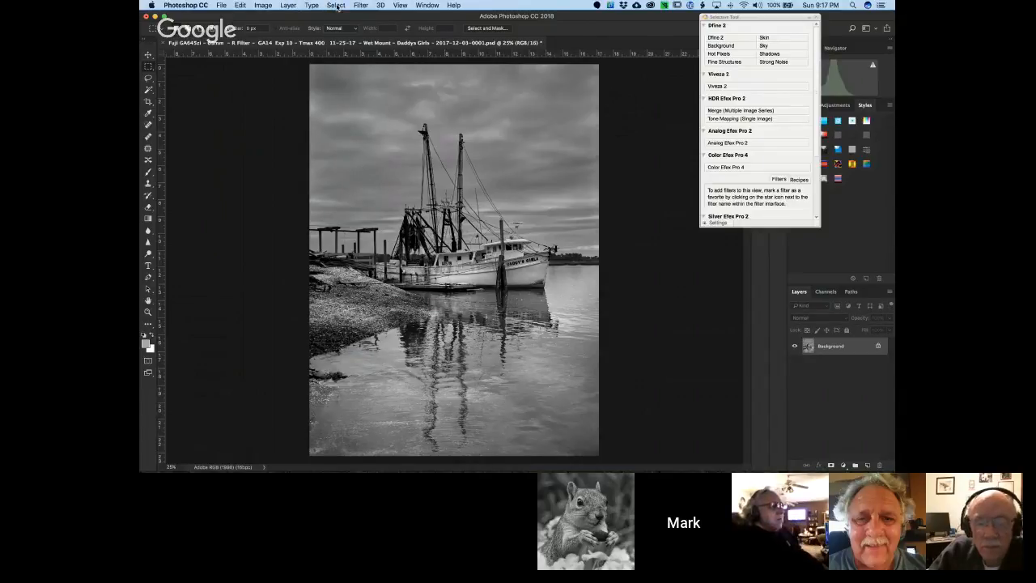
Convert the flattened Background layer into a smart object for re-editable smart filters
click(361, 5)
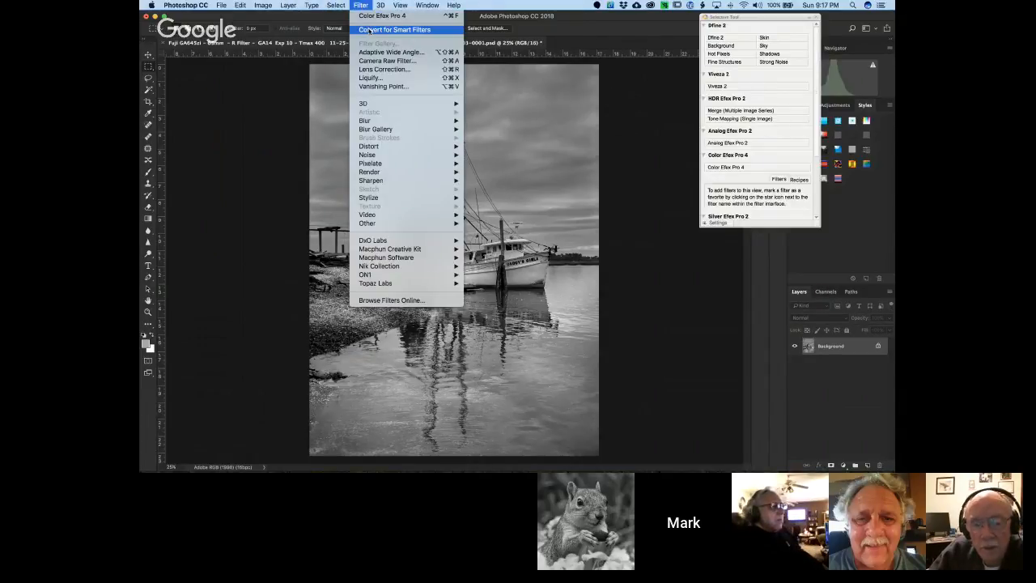
click(368, 30)
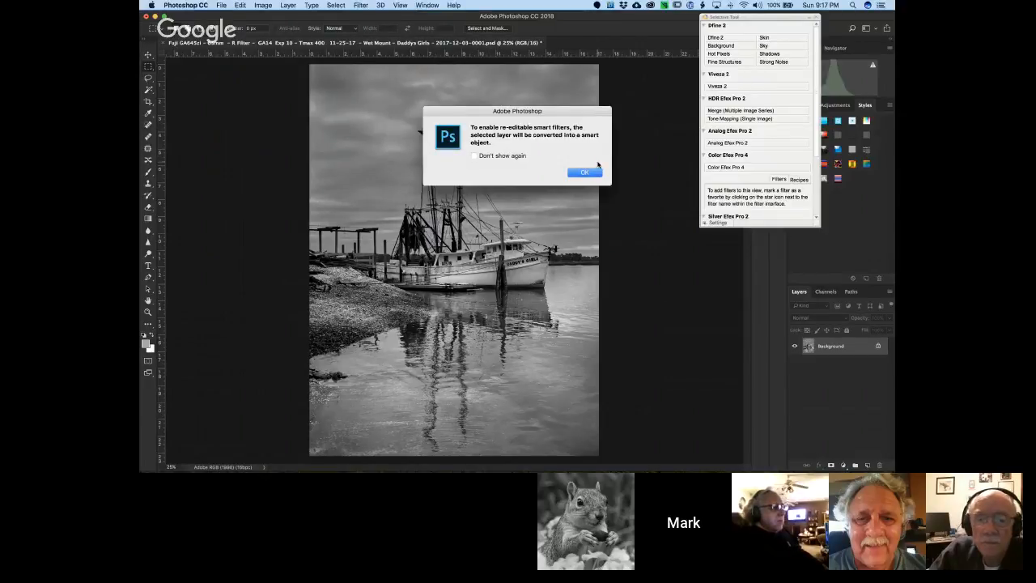
click(587, 172)
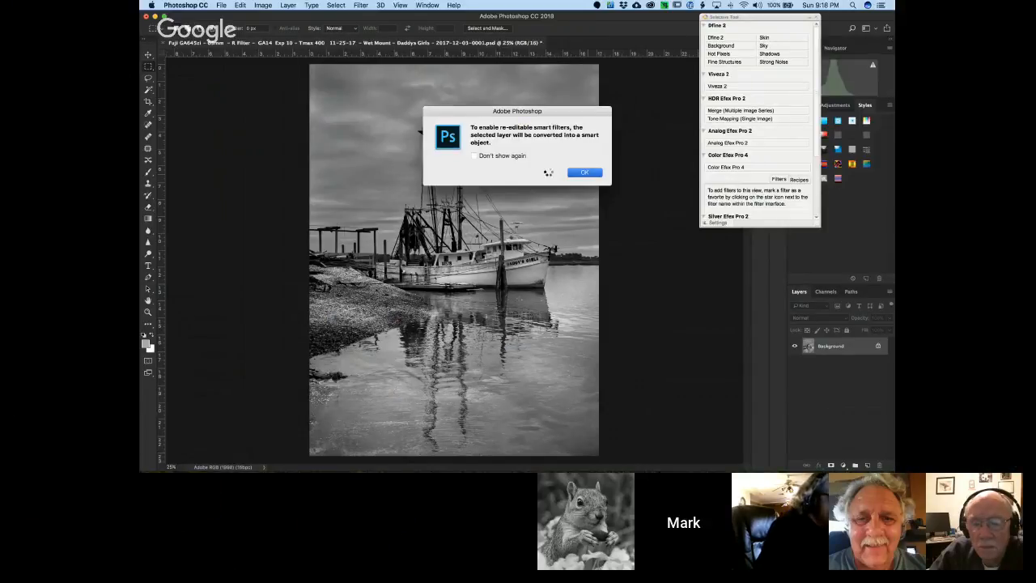
key(Return)
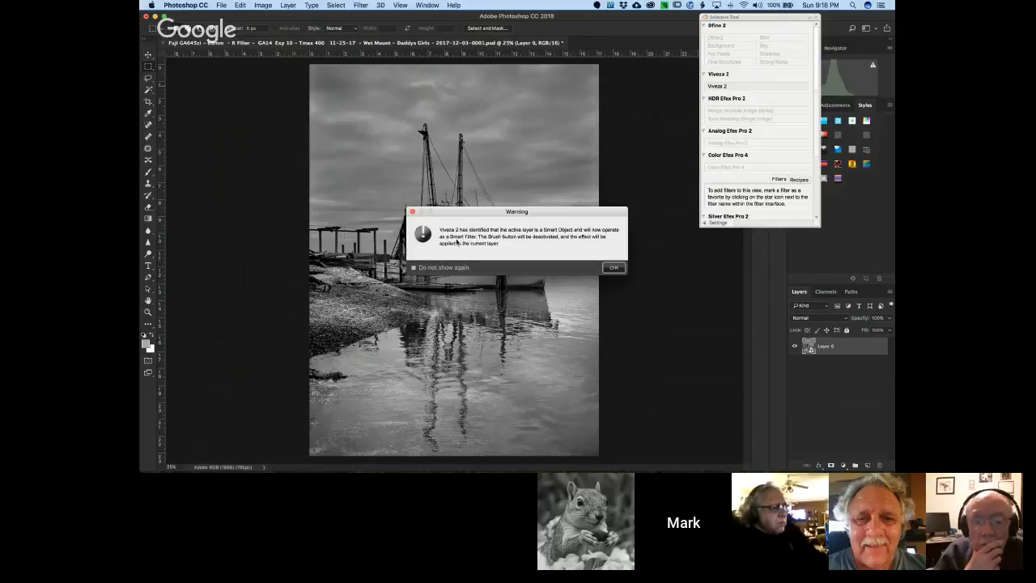
Apply Viveza 2 as a smart filter with Saturation -24% and moderately raised global Brightness and Structure
click(615, 268)
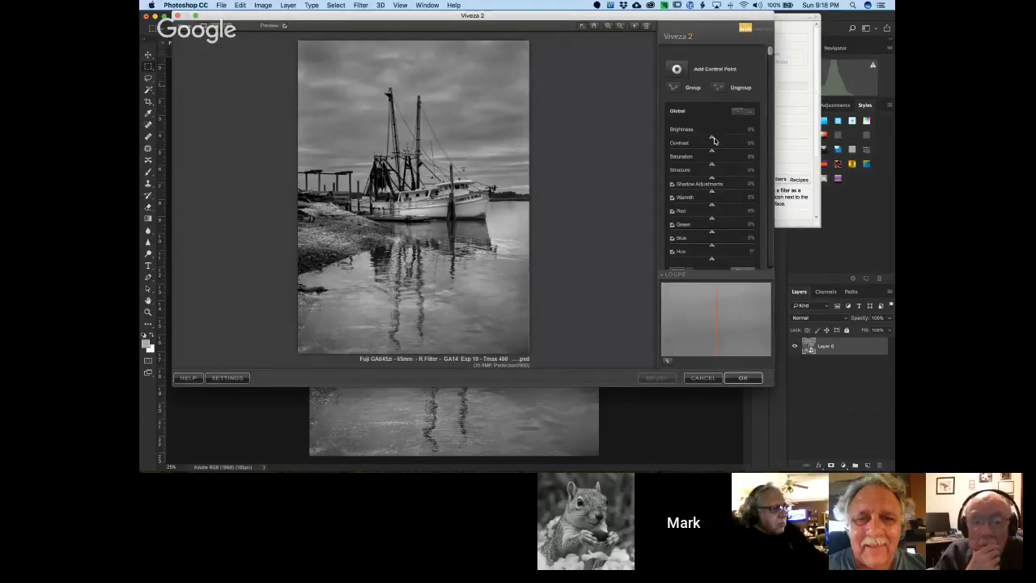
drag(713, 139, 701, 165)
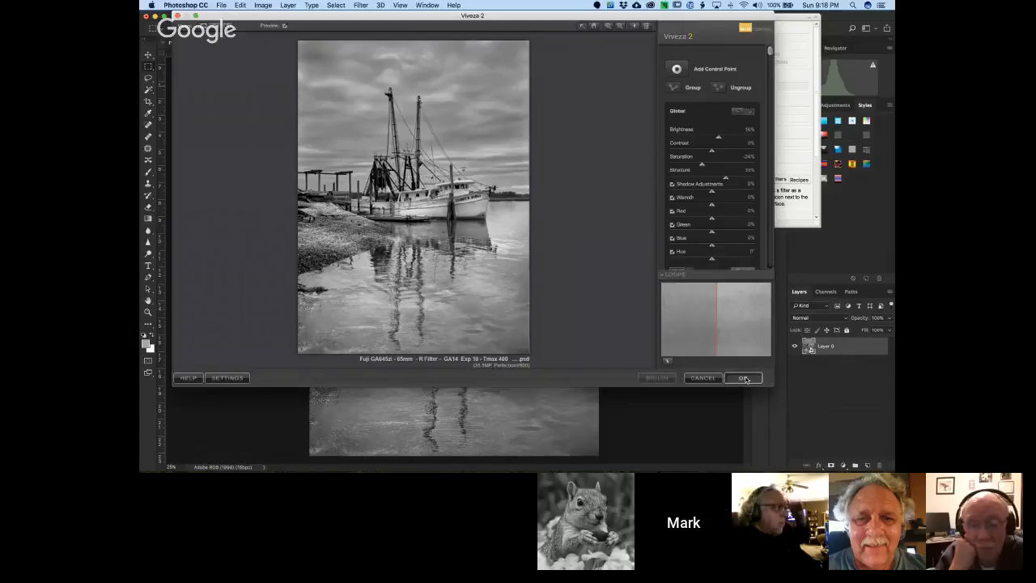
click(744, 377)
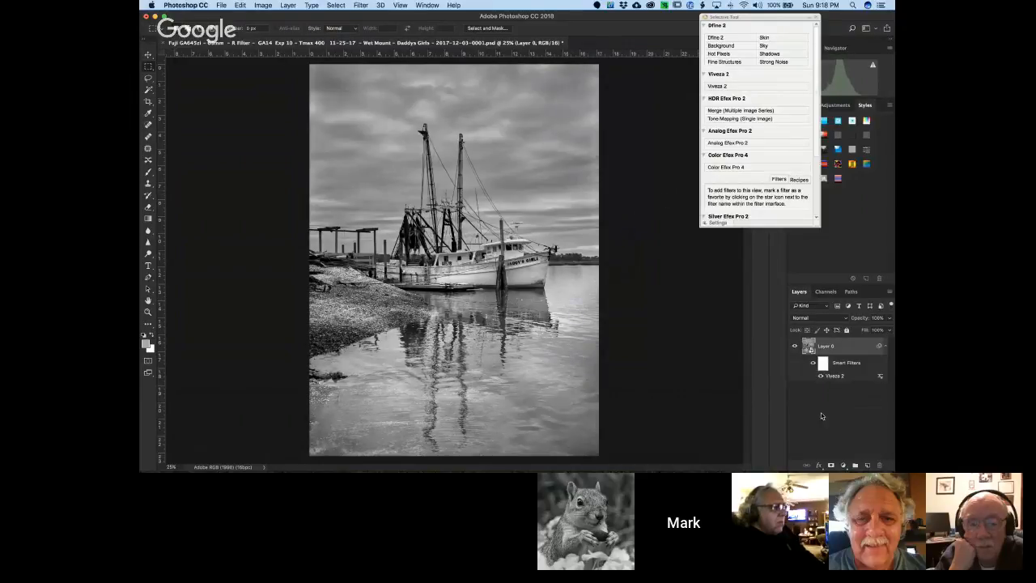
Open the mask properties of the Viveza 2 smart filter on Layer 0
double_click(823, 364)
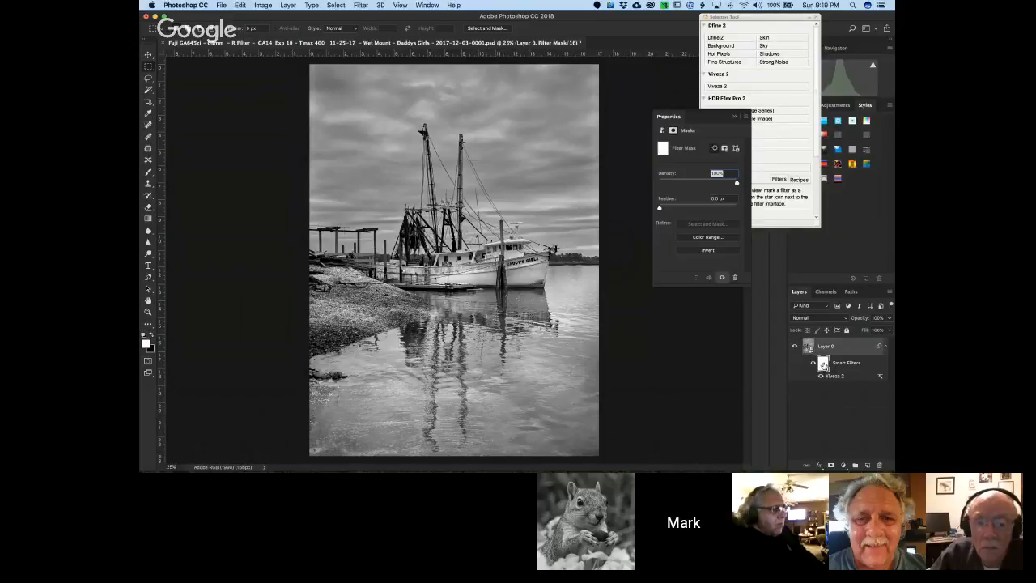